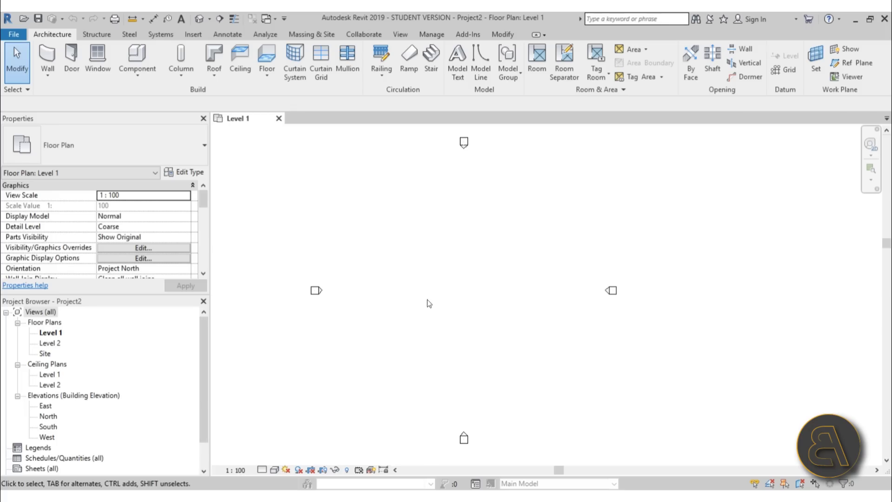
# Open the South elevation and draw a new level at elevation 8000, aligned with the ends of Level 2
pyautogui.doubleClick(48, 426)
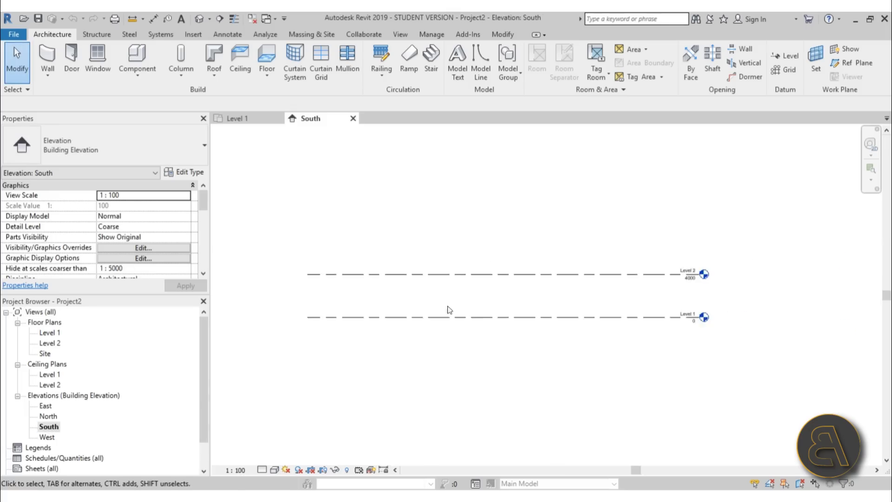
pyautogui.moveTo(450, 310); pyautogui.dragTo(439, 349, button='middle')
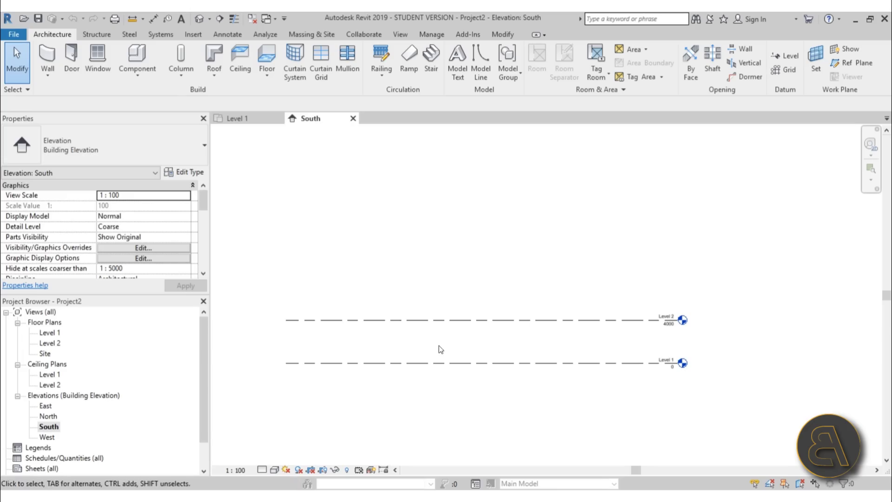
pyautogui.click(392, 320)
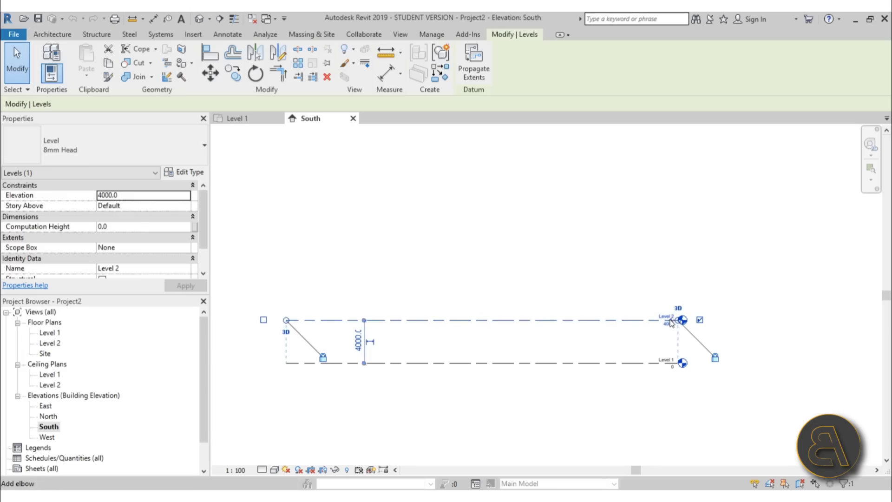
pyautogui.rightClick(436, 258)
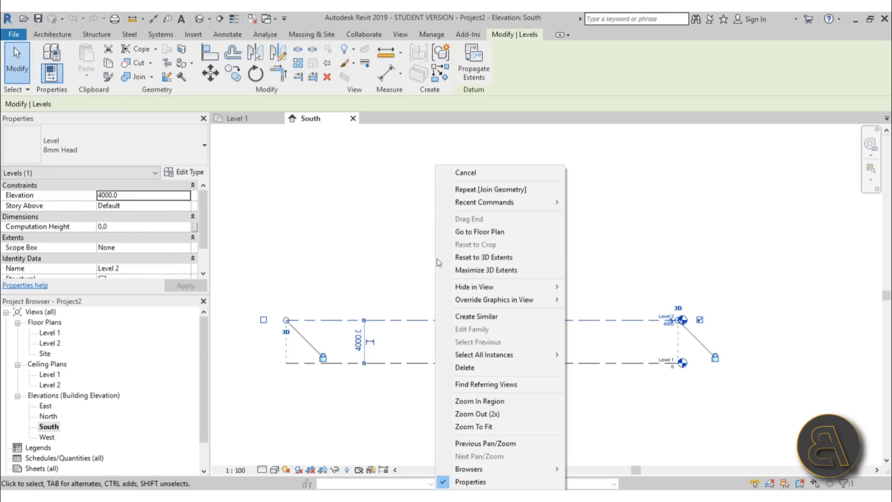
pyautogui.click(482, 316)
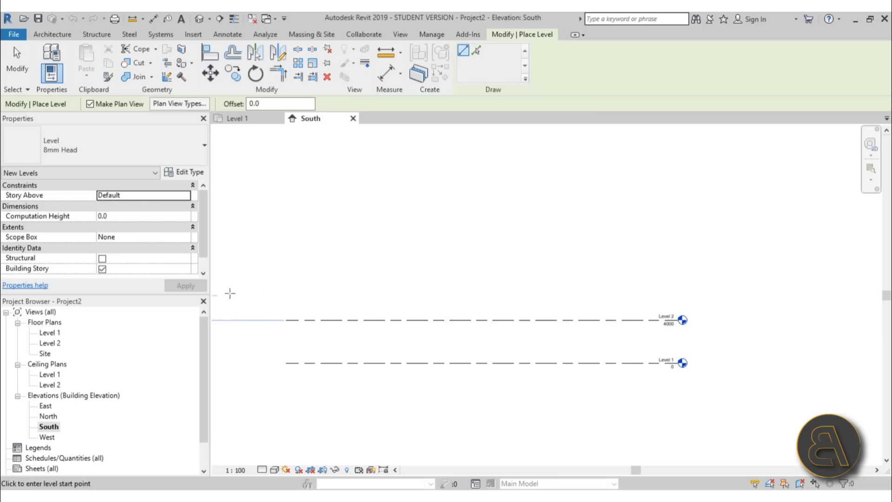
pyautogui.click(286, 276)
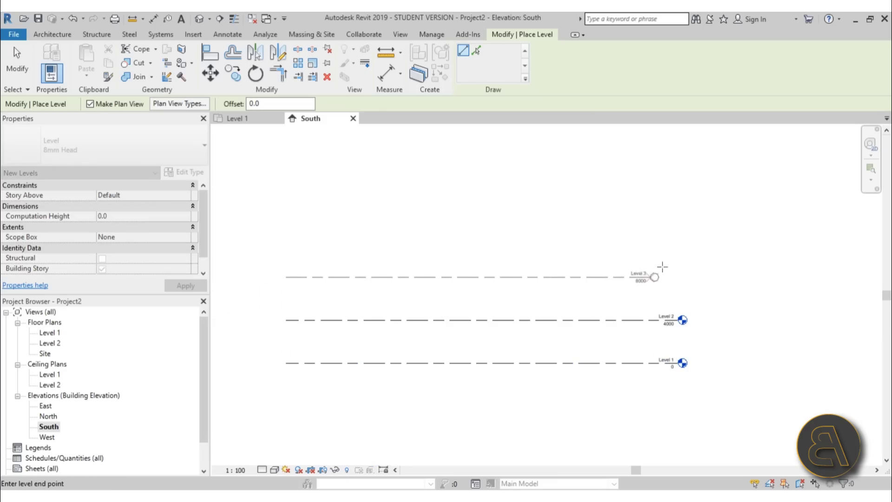
pyautogui.click(680, 268)
pyautogui.press('Escape')
pyautogui.press('Escape')
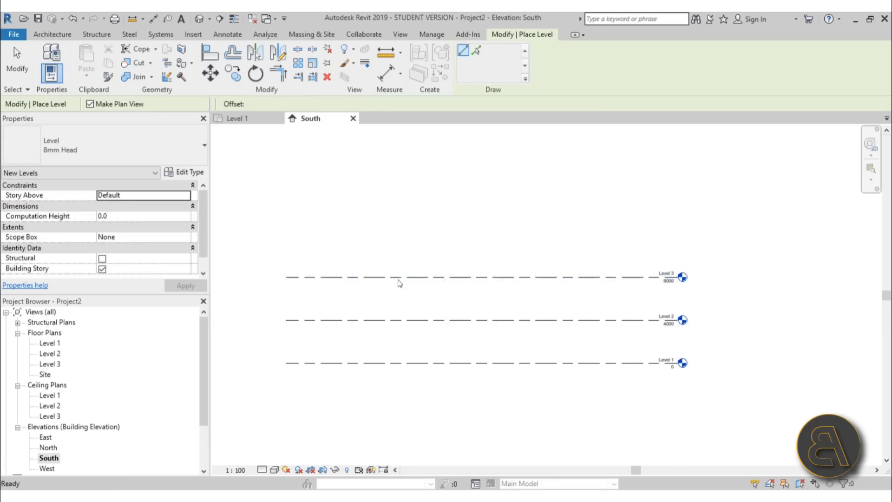
# Draw another level above Level 3 at elevation 11900, aligned with the ends of the existing levels
pyautogui.click(402, 277)
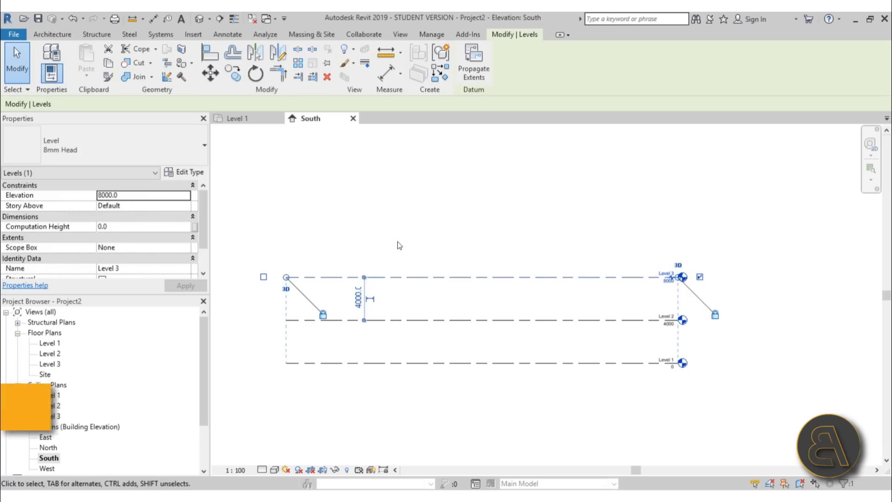
pyautogui.press('c')
pyautogui.press('s')
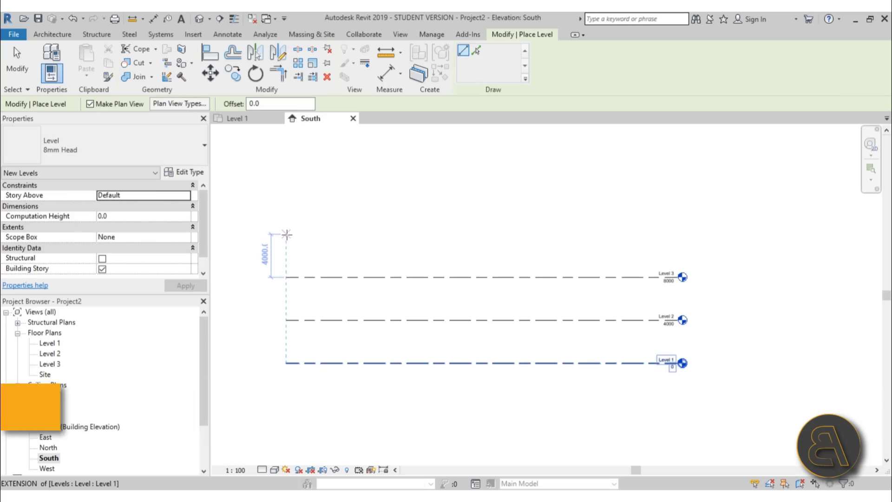
pyautogui.click(287, 233)
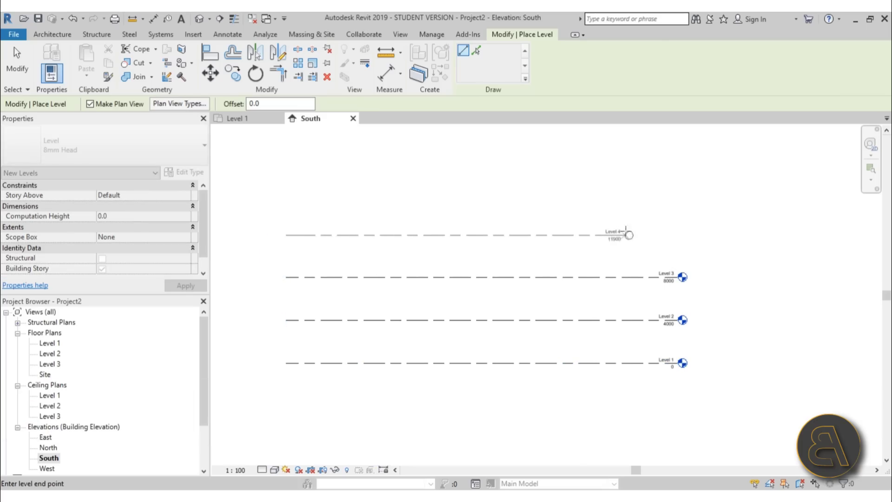
pyautogui.click(681, 235)
pyautogui.press('Escape')
pyautogui.press('Escape')
pyautogui.scroll(2, 509, 237)
pyautogui.scroll(-2, 509, 237)
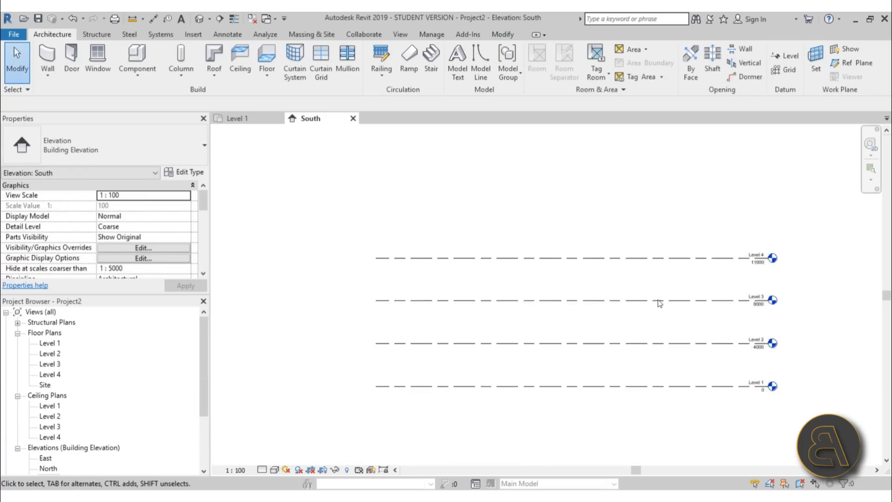
# Open the Level 1 floor plan, switch to the default 3D view and draw a straight Generic - 200mm wall about 12700 mm long
pyautogui.doubleClick(49, 344)
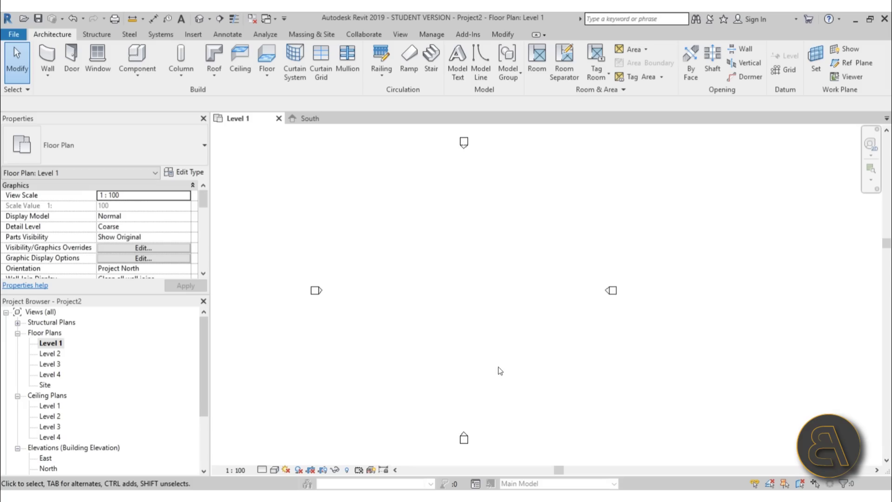
pyautogui.click(200, 18)
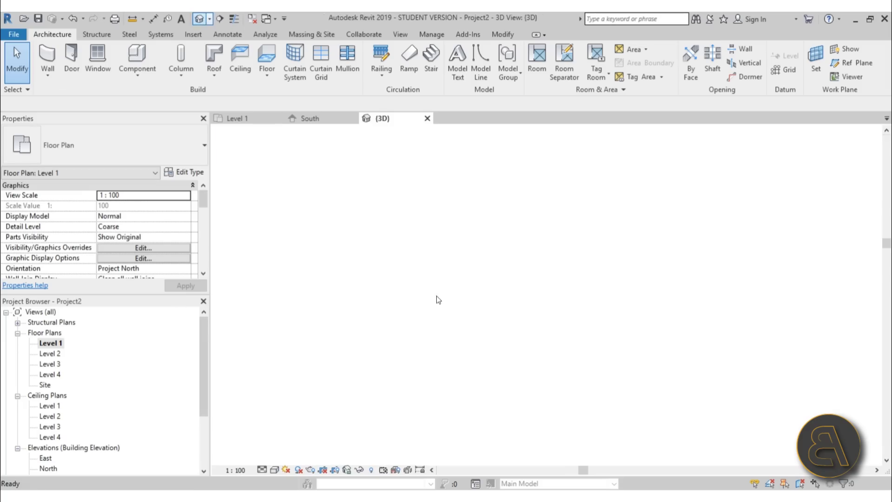
pyautogui.click(47, 58)
pyautogui.click(434, 241)
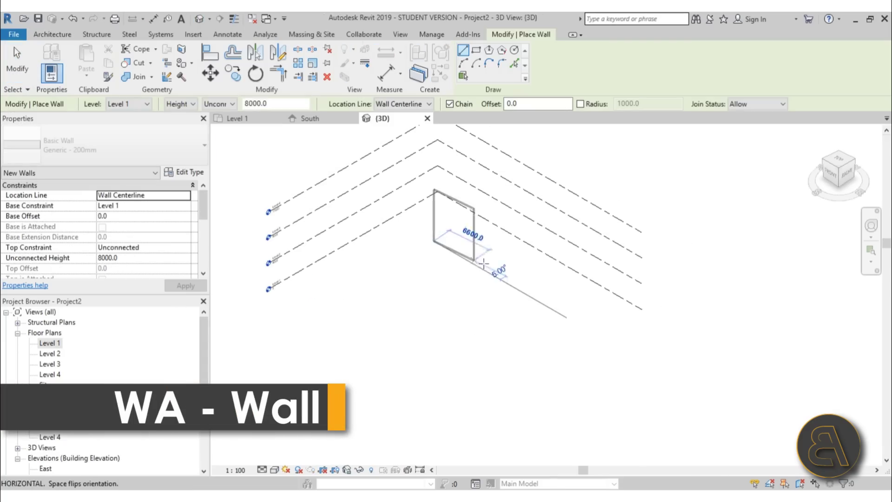
pyautogui.click(505, 267)
pyautogui.press('Escape')
pyautogui.press('Escape')
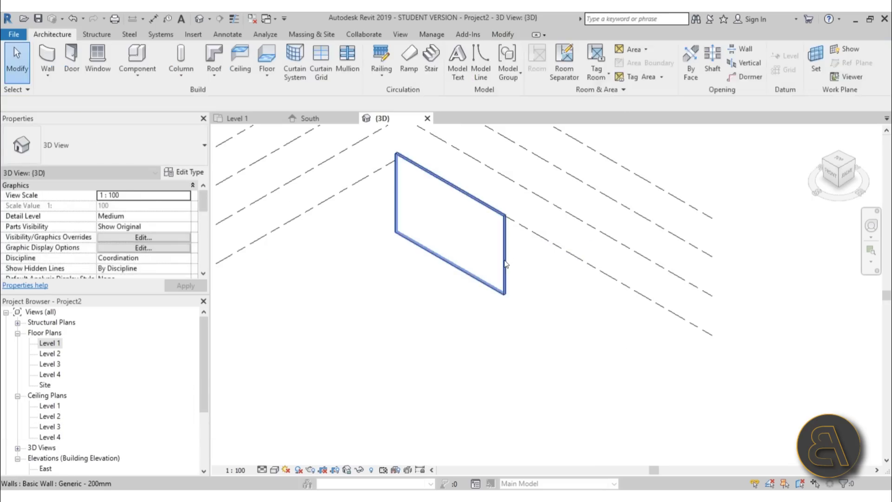
# Set the wall's top constraint to Up to level: Level 2
pyautogui.click(507, 291)
pyautogui.scroll(2, 506, 291)
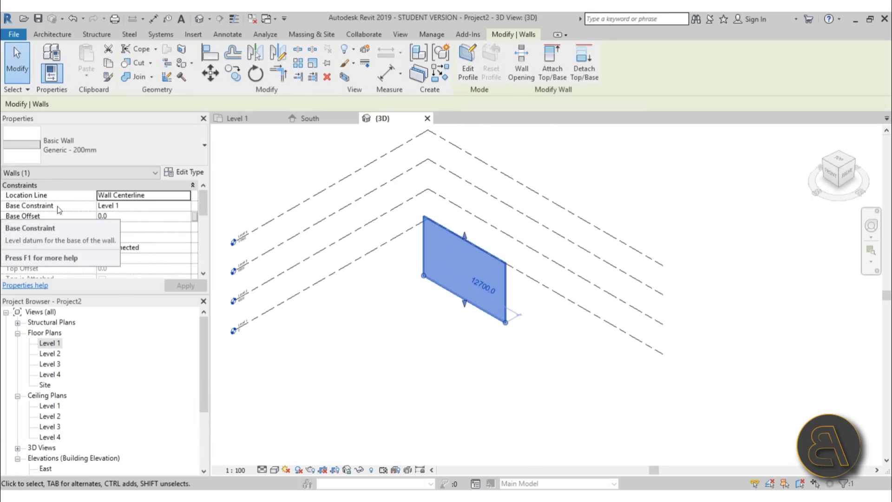
pyautogui.click(158, 248)
pyautogui.click(186, 248)
pyautogui.click(146, 275)
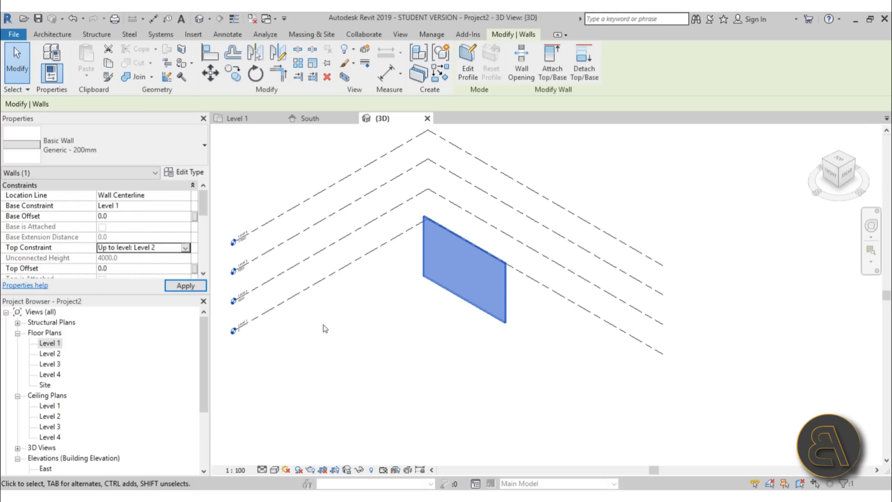
pyautogui.scroll(3, 512, 289)
pyautogui.scroll(-1, 344, 411)
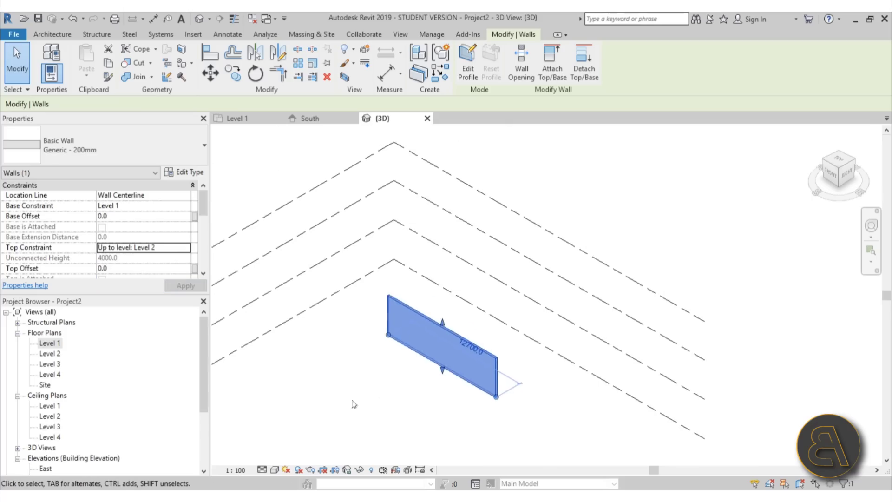
# Copy the wall to the clipboard and paste it aligned to Level 2, Level 3 and Level 4
pyautogui.click(108, 64)
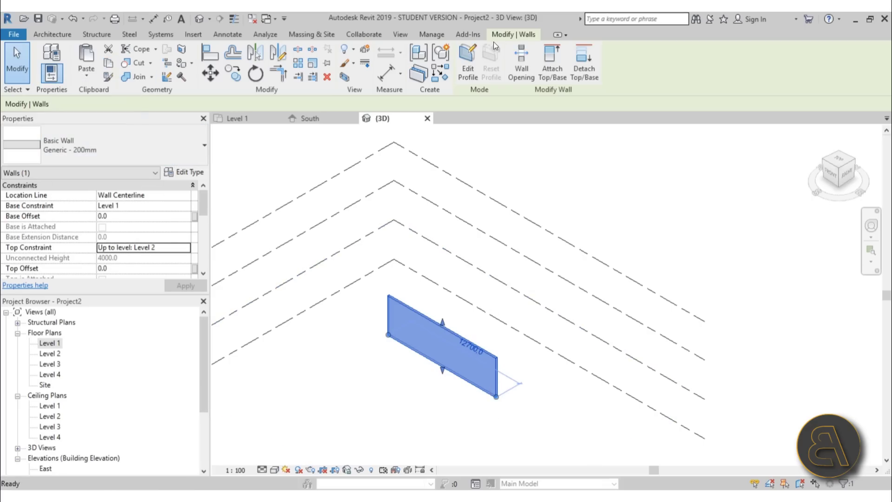
pyautogui.click(84, 79)
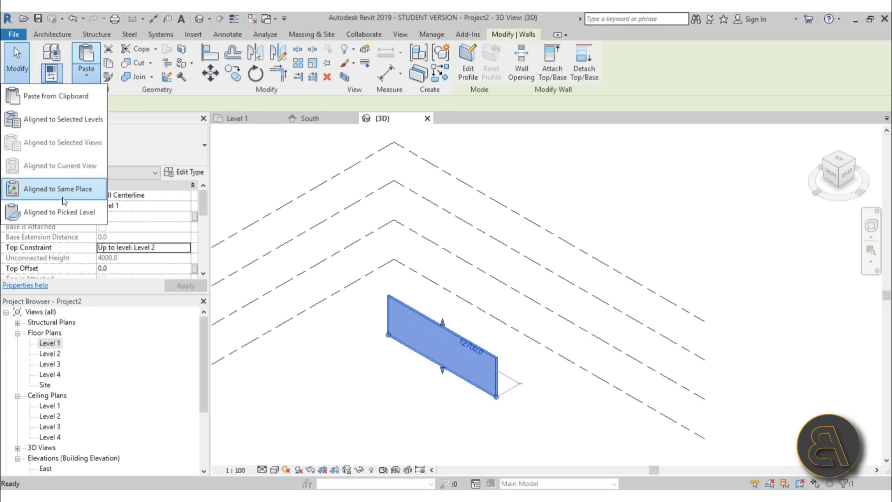
pyautogui.click(54, 122)
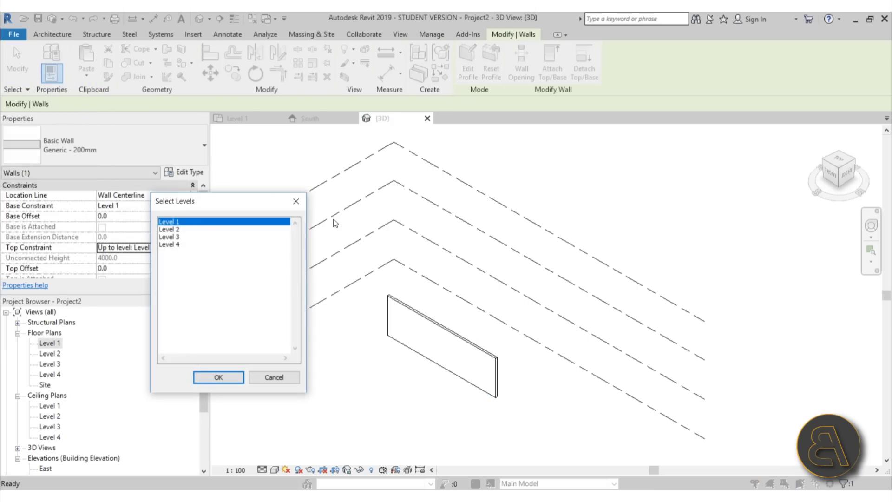
pyautogui.click(173, 229)
pyautogui.keyDown('shift'); pyautogui.click(172, 245); pyautogui.keyUp('shift')
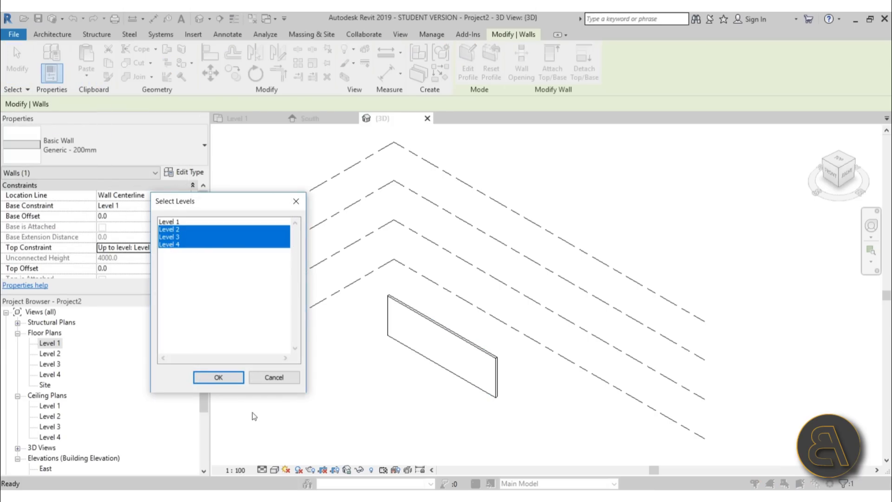
pyautogui.click(218, 377)
pyautogui.click(428, 398)
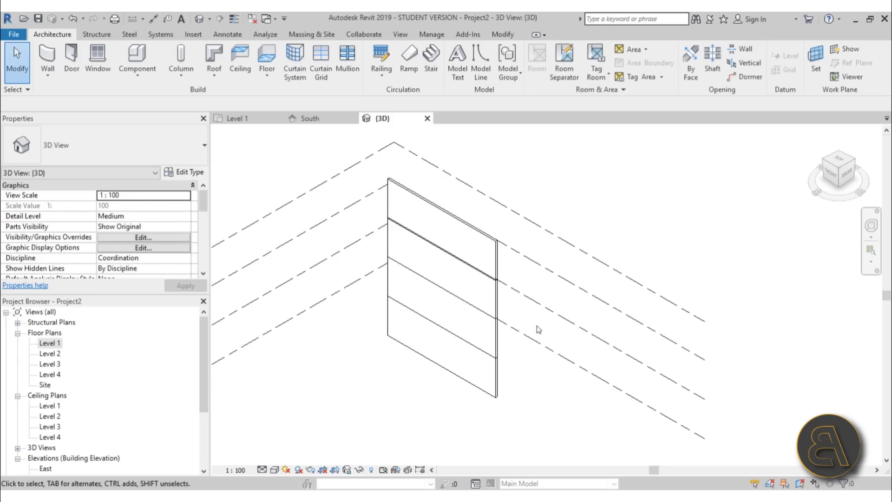
# Examine the upper stacked walls' constraints and the horizontal joint lines between the stacked walls in 3D
pyautogui.scroll(4, 537, 326)
pyautogui.click(526, 283)
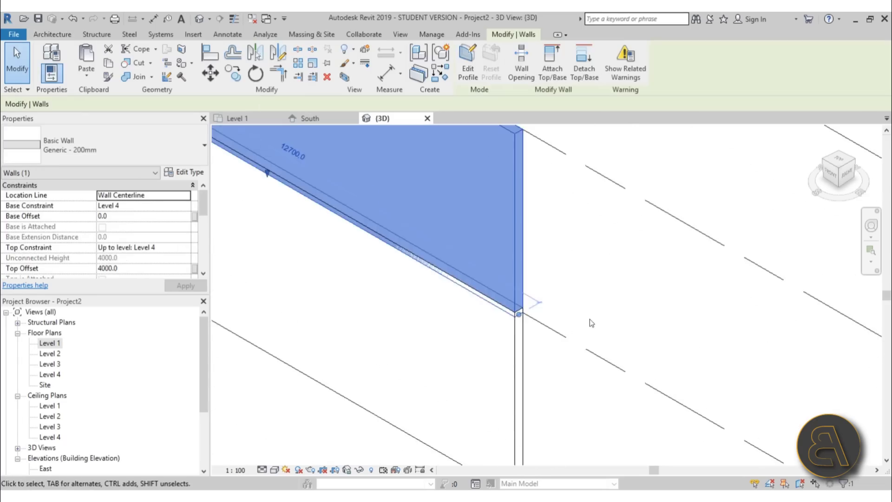
pyautogui.scroll(-2, 590, 318)
pyautogui.click(620, 311)
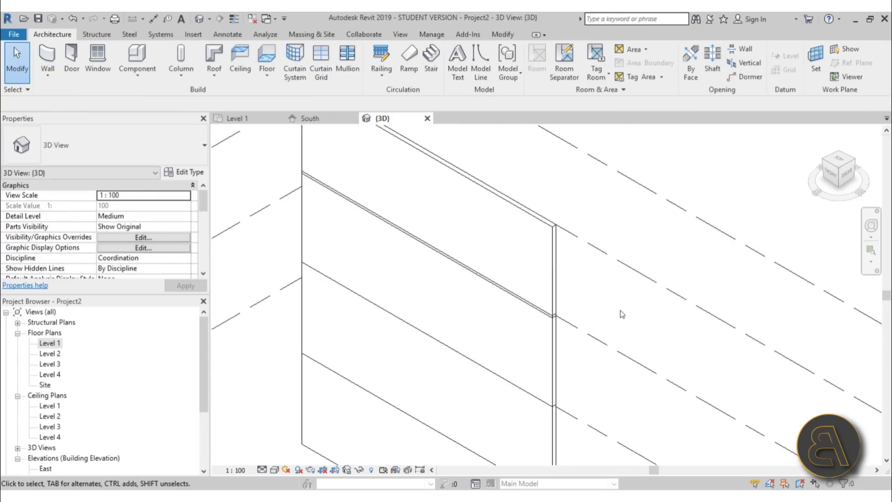
pyautogui.click(508, 306)
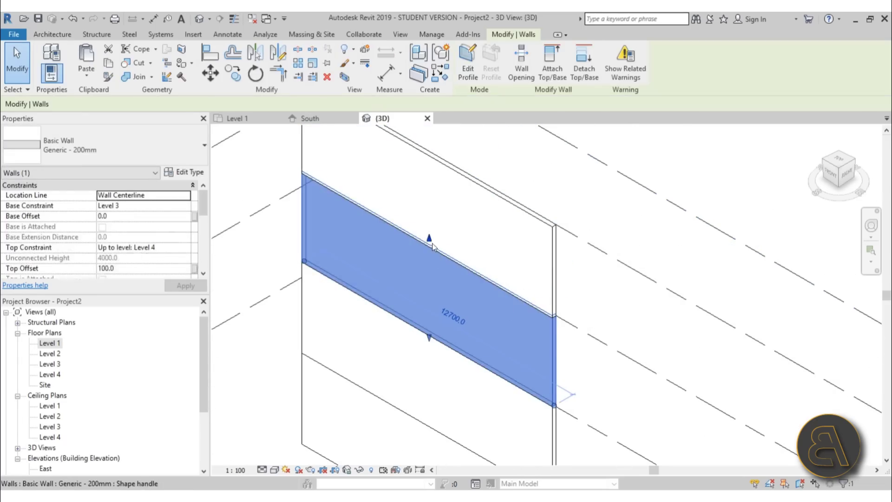
pyautogui.click(614, 305)
pyautogui.scroll(-3, 501, 317)
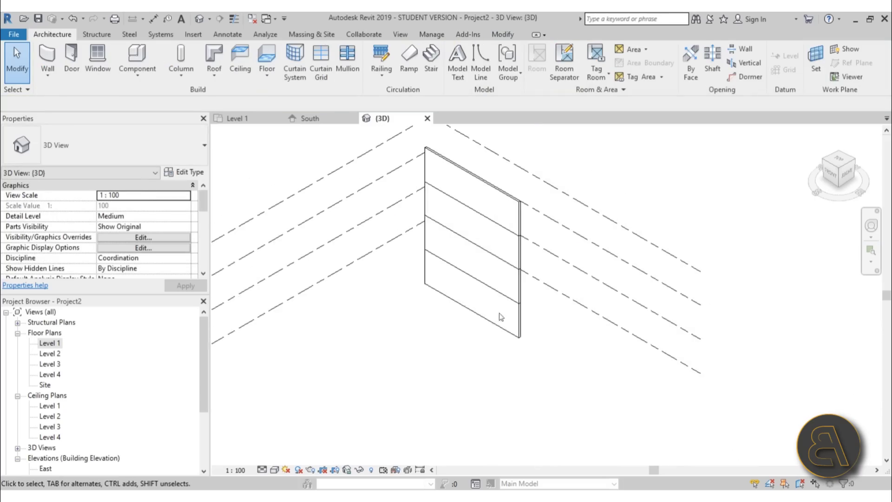
pyautogui.keyDown('shift'); pyautogui.moveTo(546, 376); pyautogui.dragTo(565, 319, button='middle'); pyautogui.keyUp('shift')
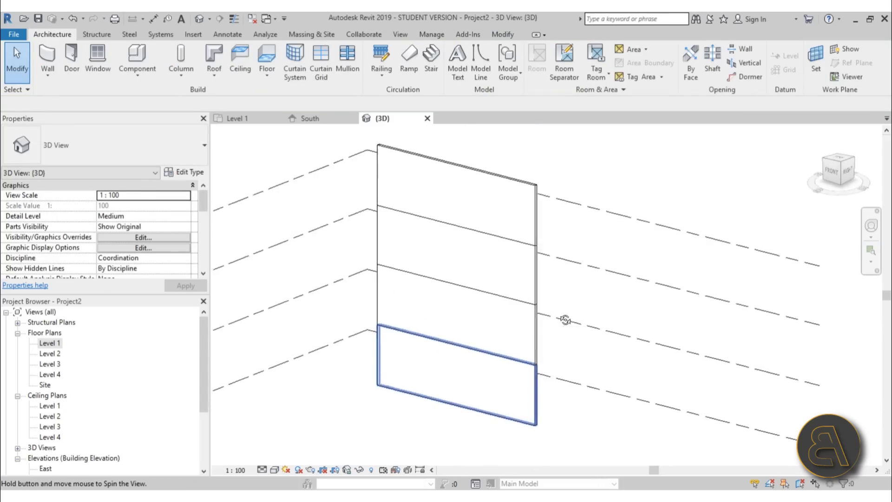
pyautogui.scroll(2, 406, 369)
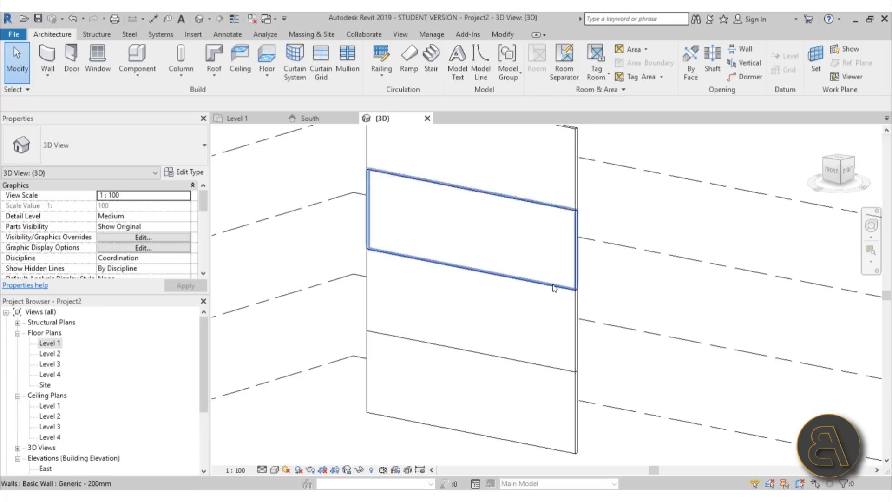
pyautogui.keyDown('shift'); pyautogui.moveTo(594, 252); pyautogui.dragTo(663, 299, button='middle'); pyautogui.keyUp('shift')
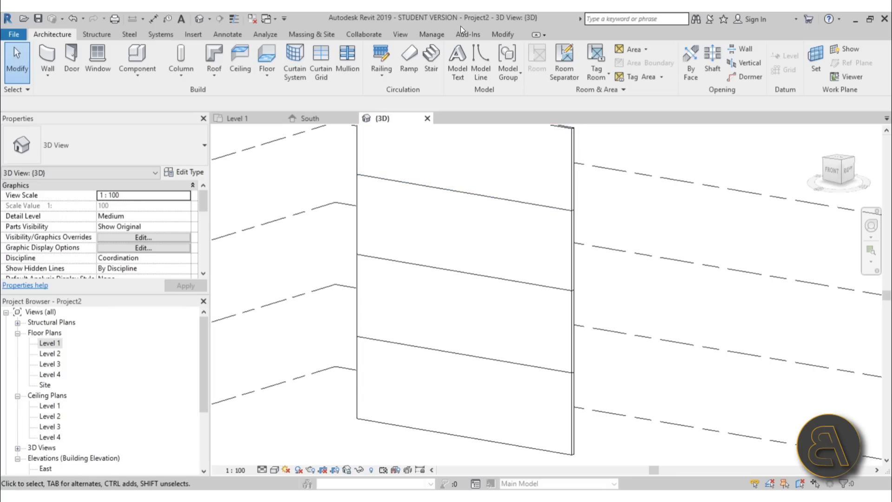
# Create a line style subcategory of Lines named no line
pyautogui.click(424, 34)
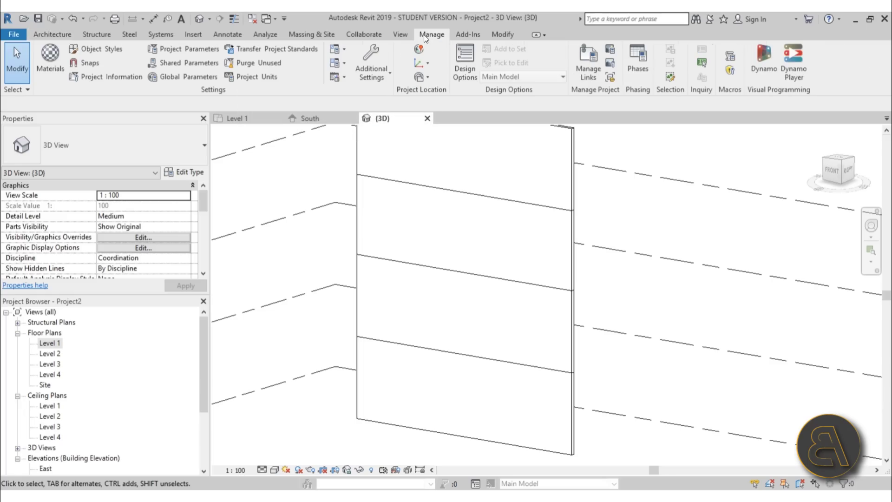
pyautogui.click(376, 77)
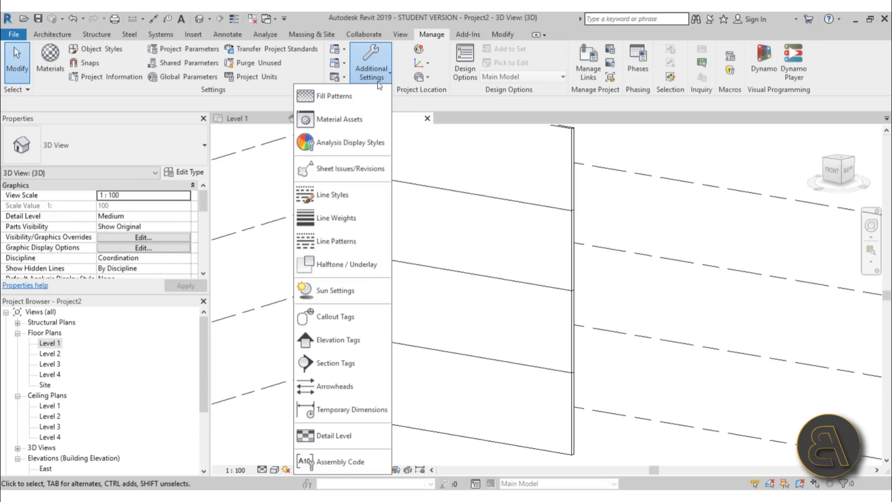
pyautogui.click(351, 203)
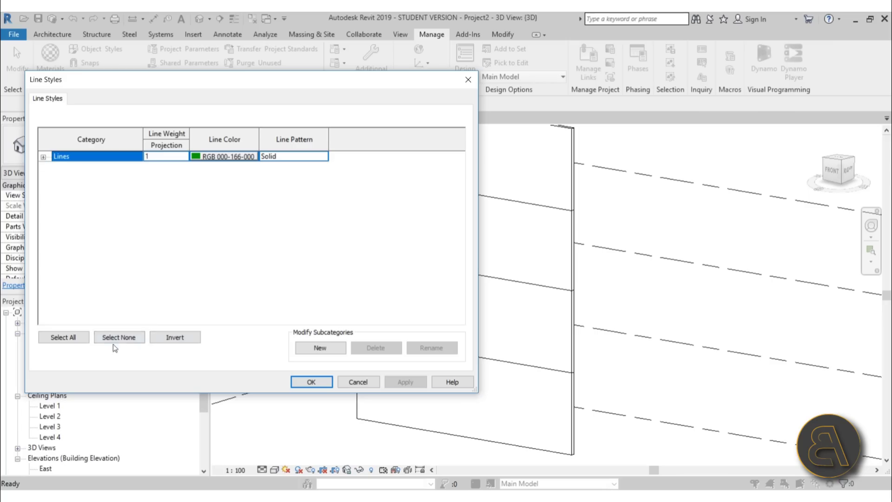
pyautogui.click(319, 348)
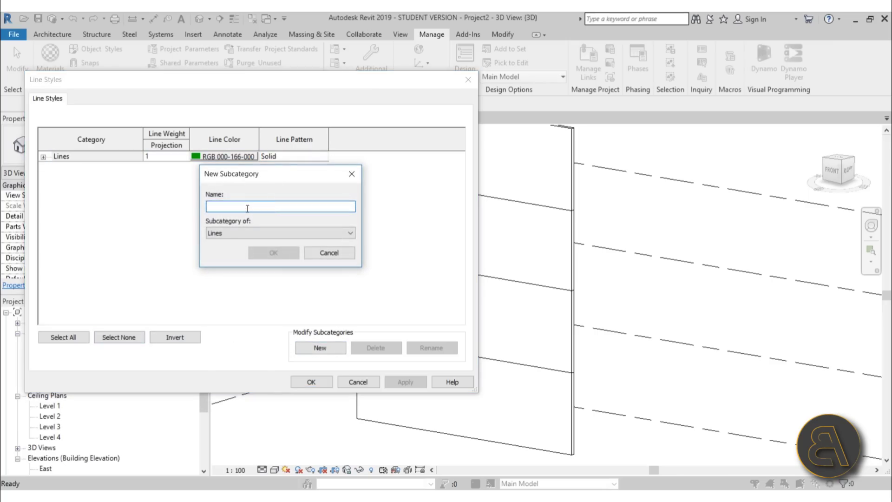
pyautogui.write('np loine')
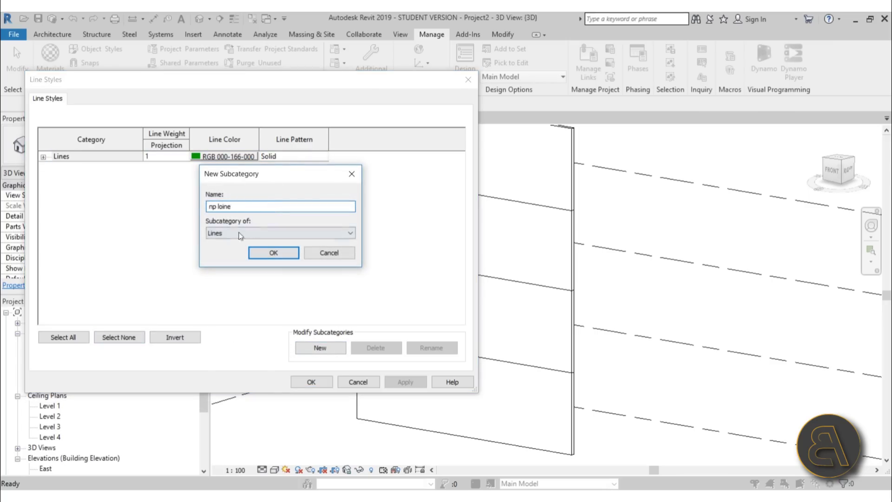
pyautogui.click(220, 206)
pyautogui.press('Delete')
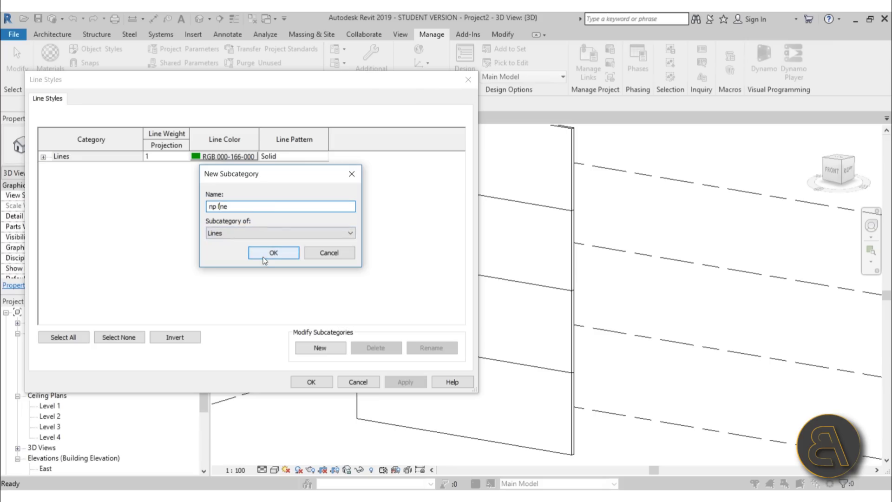
pyautogui.click(214, 207)
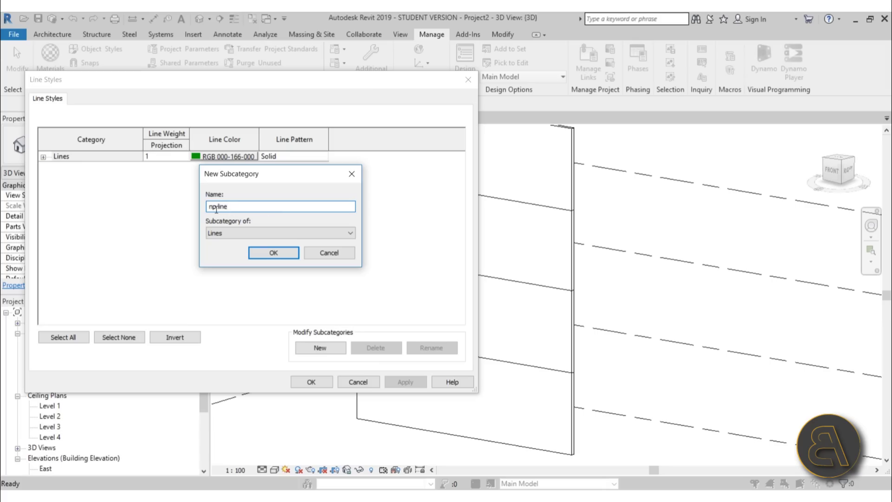
pyautogui.press('Delete')
pyautogui.write('o')
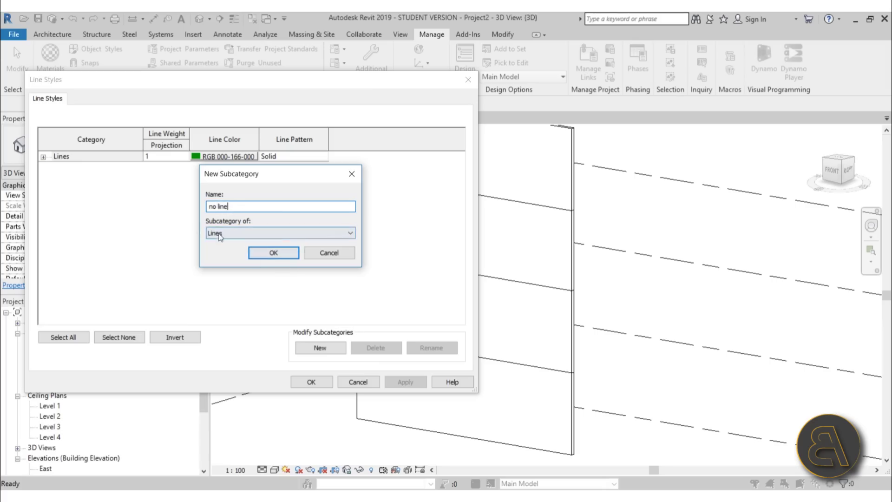
pyautogui.click(273, 252)
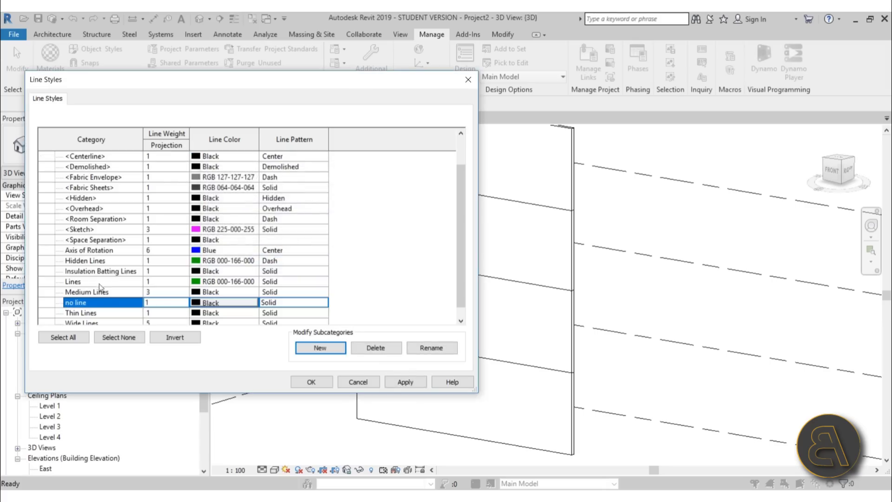
# Set the no line style's colour to white and apply the line style settings
pyautogui.click(213, 308)
pyautogui.click(236, 218)
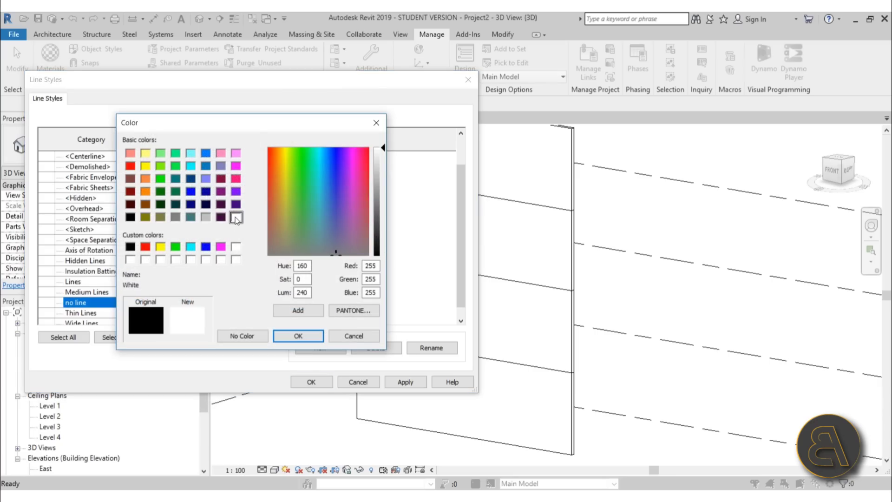
pyautogui.click(299, 336)
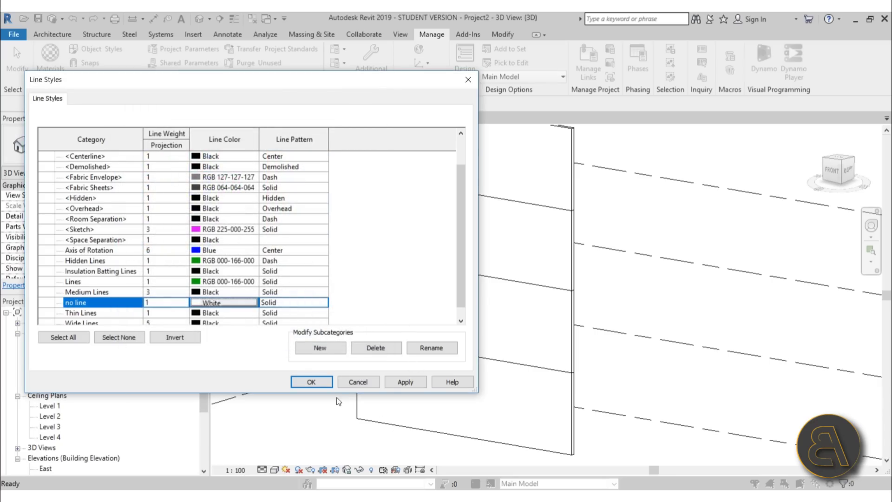
pyautogui.click(394, 385)
pyautogui.click(314, 384)
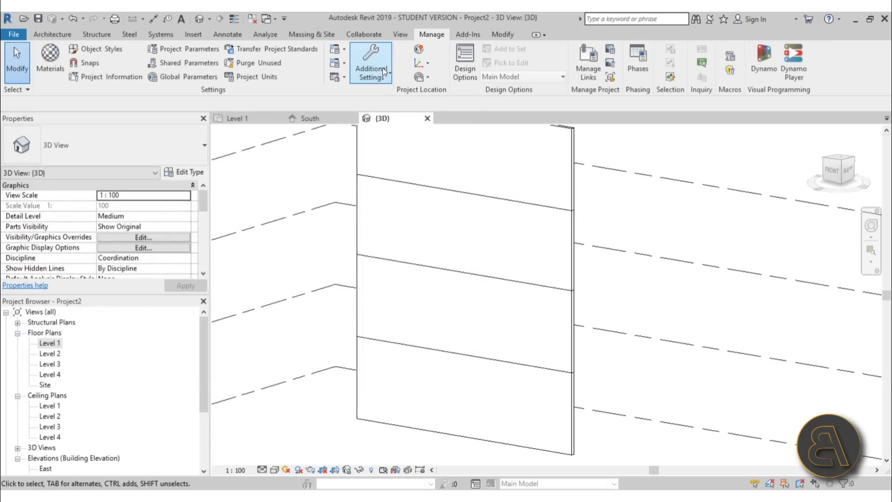
# Use Linework with the no line style to override the three horizontal joint lines between the stacked walls
pyautogui.click(503, 33)
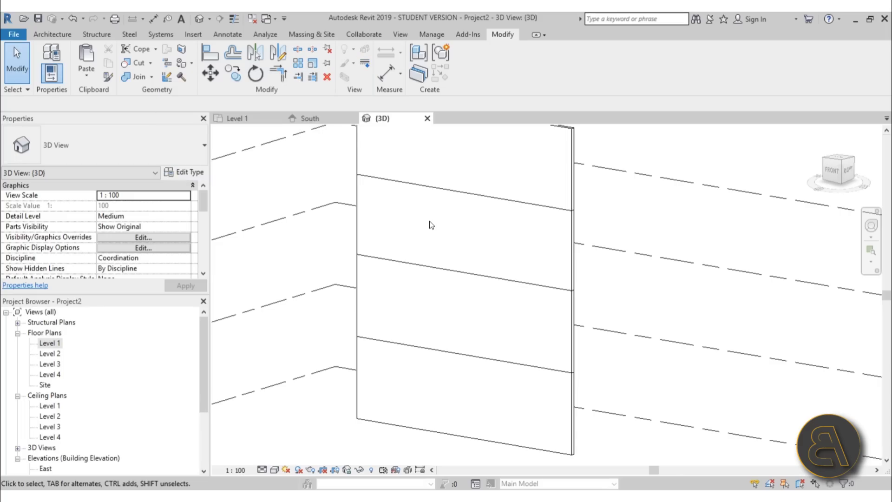
pyautogui.press('l')
pyautogui.press('w')
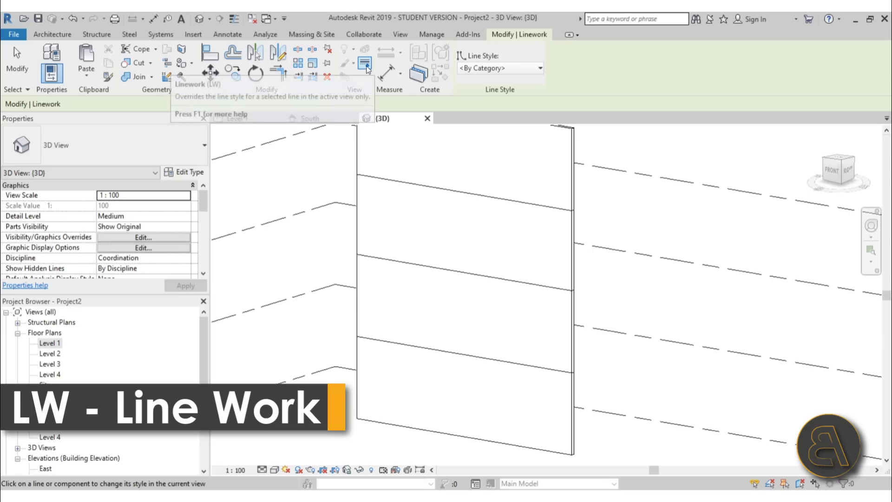
pyautogui.click(490, 70)
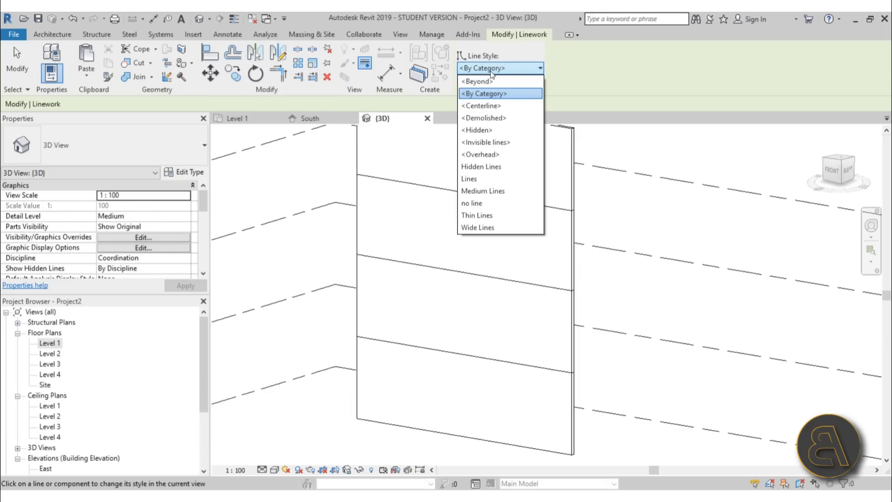
pyautogui.click(483, 204)
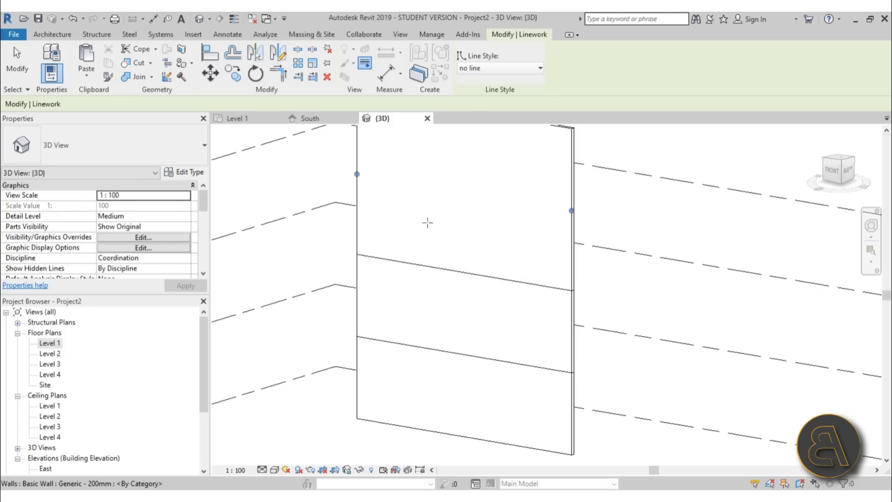
pyautogui.click(404, 182)
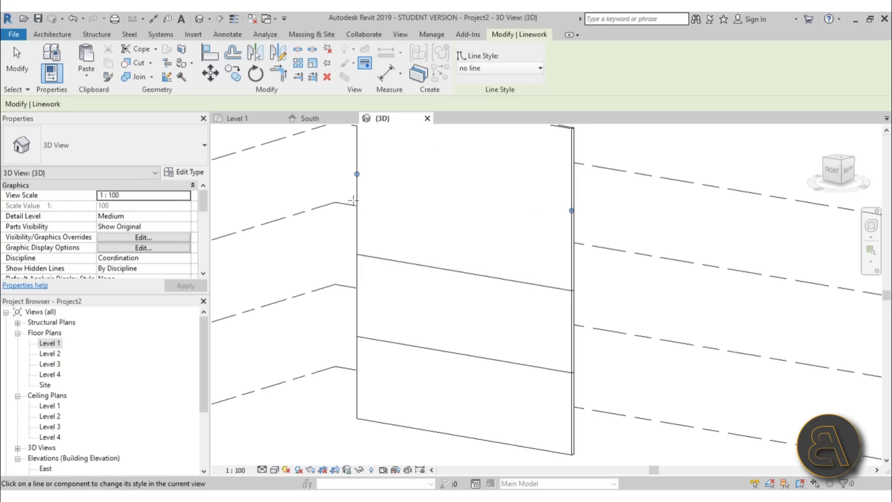
pyautogui.click(434, 266)
pyautogui.click(434, 348)
# Try the no line override on the top edge of the uppermost wall and undo it
pyautogui.scroll(-3, 444, 296)
pyautogui.scroll(3, 432, 235)
pyautogui.click(490, 232)
pyautogui.keyDown('shift'); pyautogui.moveTo(486, 211); pyautogui.dragTo(455, 220, button='middle'); pyautogui.keyUp('shift')
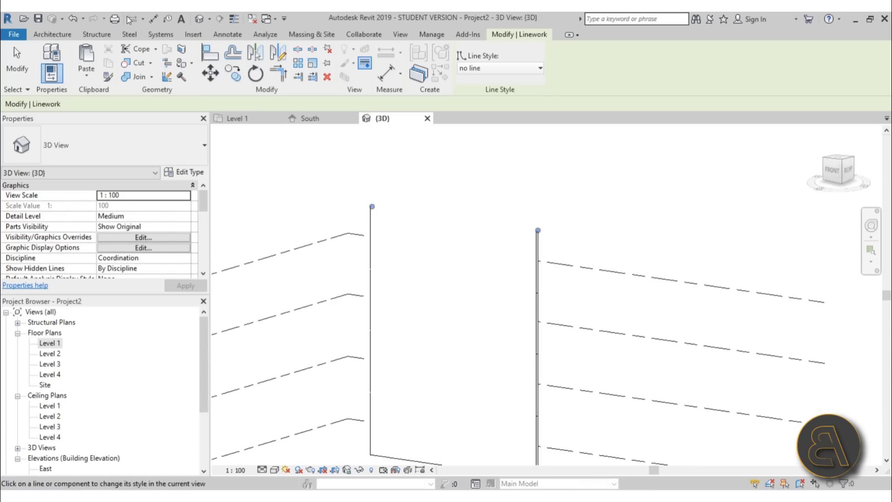
pyautogui.click(73, 18)
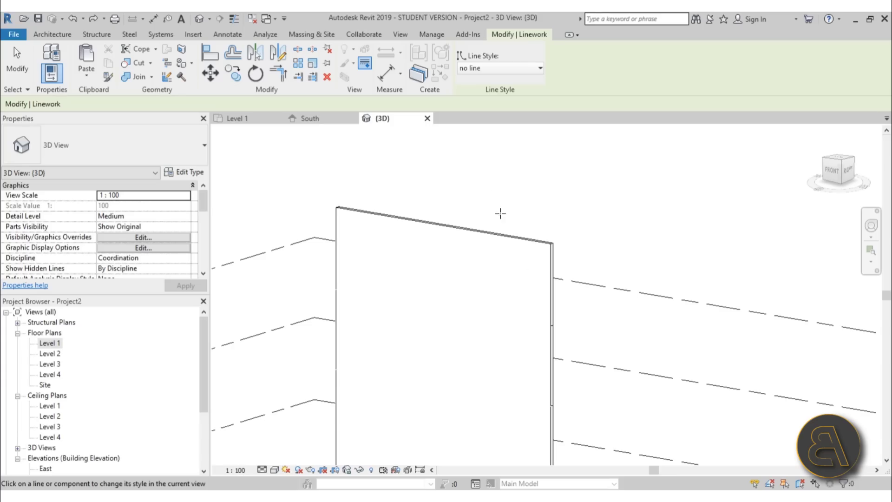
# Leave Linework and delete the three upper stacked walls, keeping only the Level 1 wall
pyautogui.scroll(-3, 446, 219)
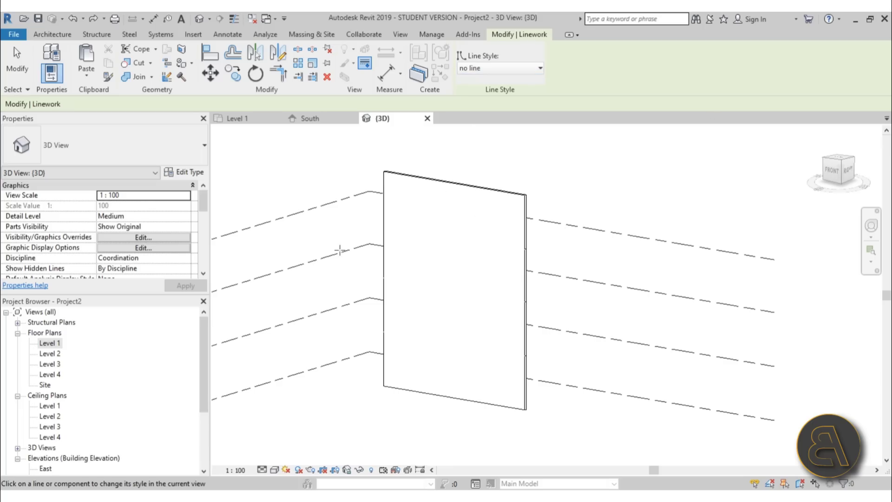
pyautogui.press('Escape')
pyautogui.moveTo(455, 266); pyautogui.dragTo(567, 362)
pyautogui.press('Delete')
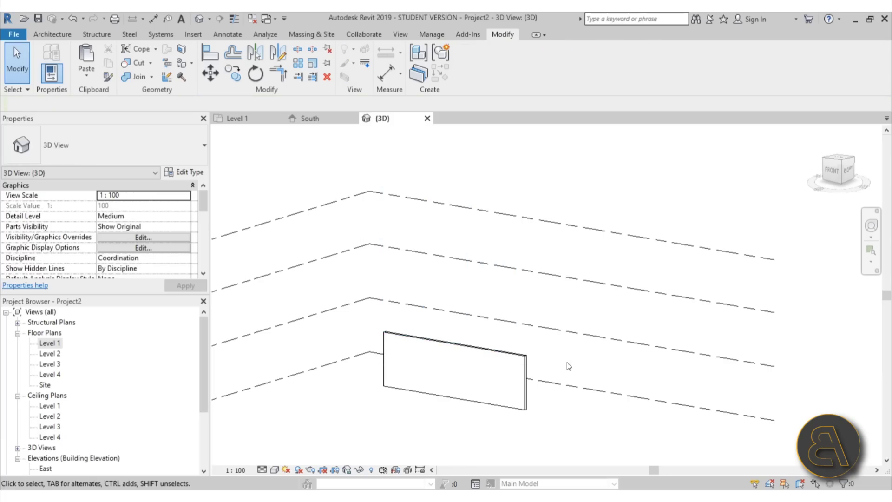
# Inspect the remaining wall in 3D and open the Level 1 floor plan
pyautogui.moveTo(533, 362)
pyautogui.keyDown('shift'); pyautogui.mouseDown(button='middle')
pyautogui.moveTo(552, 364)
pyautogui.moveTo(535, 349)
pyautogui.mouseUp(button='middle'); pyautogui.keyUp('shift')
pyautogui.scroll(2, 532, 344)
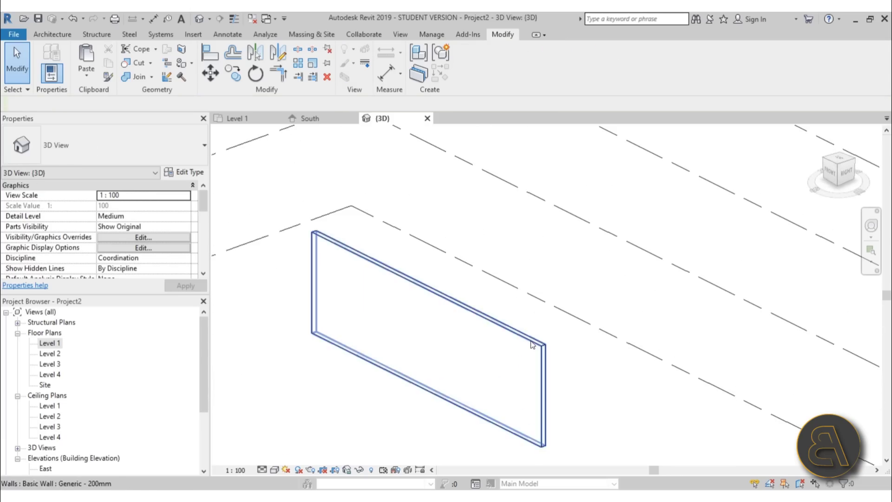
pyautogui.click(530, 341)
pyautogui.click(352, 396)
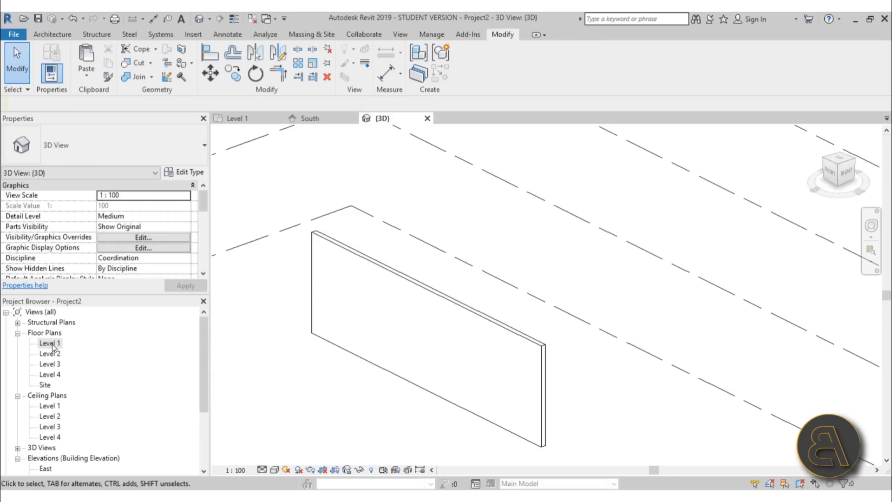
pyautogui.doubleClick(52, 344)
pyautogui.scroll(3, 404, 251)
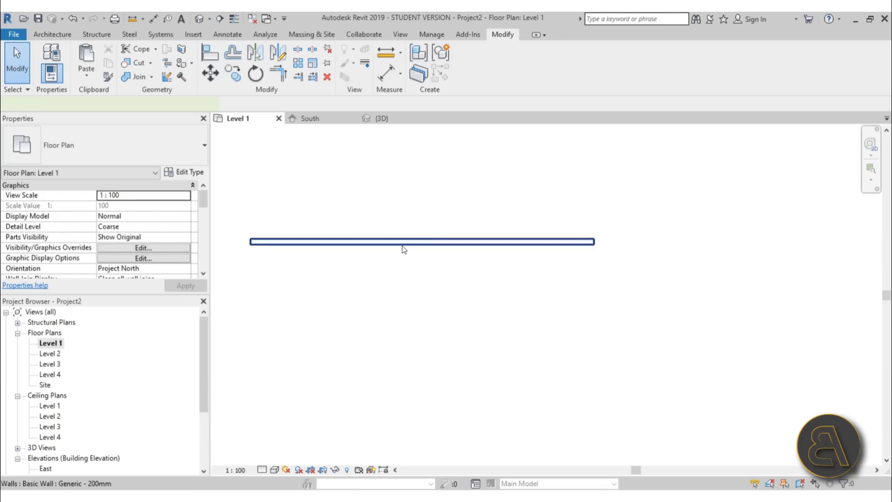
pyautogui.click(404, 243)
pyautogui.moveTo(474, 244); pyautogui.dragTo(476, 207)
pyautogui.click(462, 167)
pyautogui.scroll(3, 443, 228)
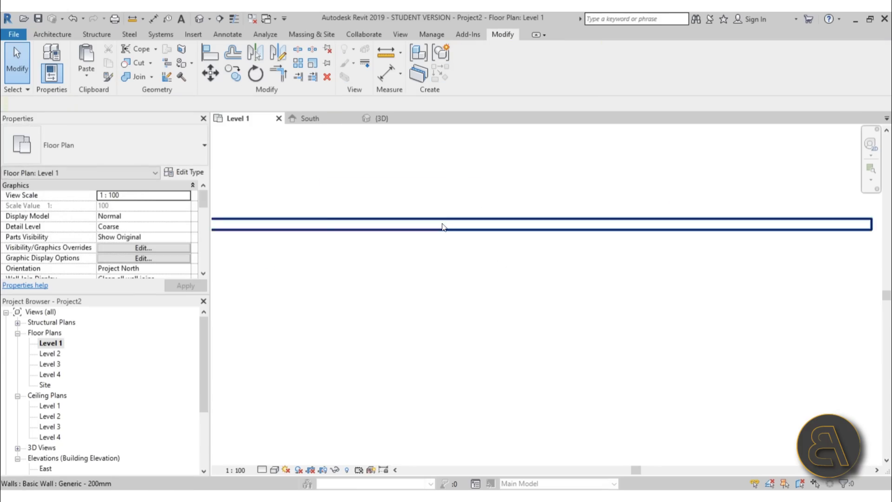
# Change the Level 1 wall's type to Exterior - Brick on Mtl. Stud
pyautogui.click(443, 227)
pyautogui.scroll(-3, 451, 260)
pyautogui.scroll(1, 451, 266)
pyautogui.click(165, 144)
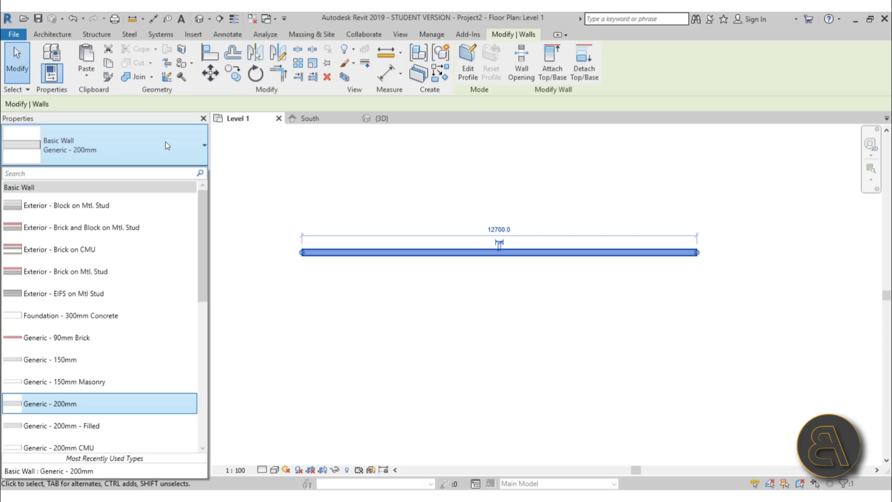
pyautogui.scroll(3, 433, 248)
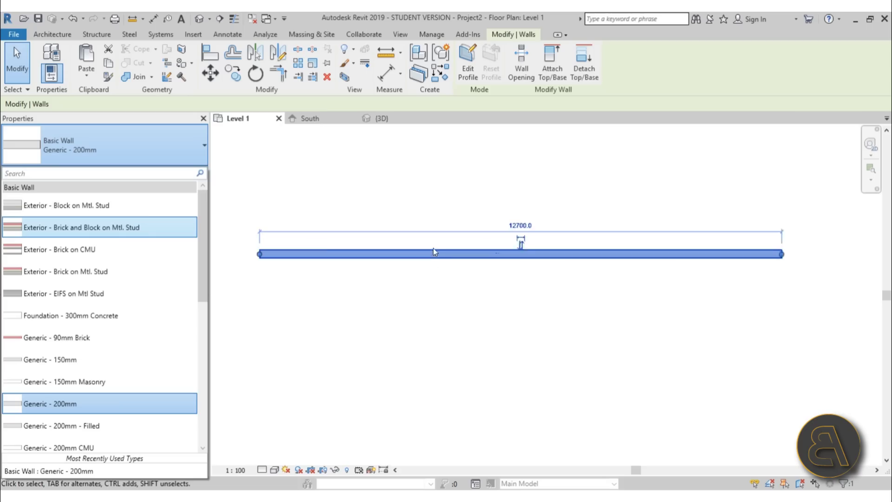
pyautogui.moveTo(37, 274)
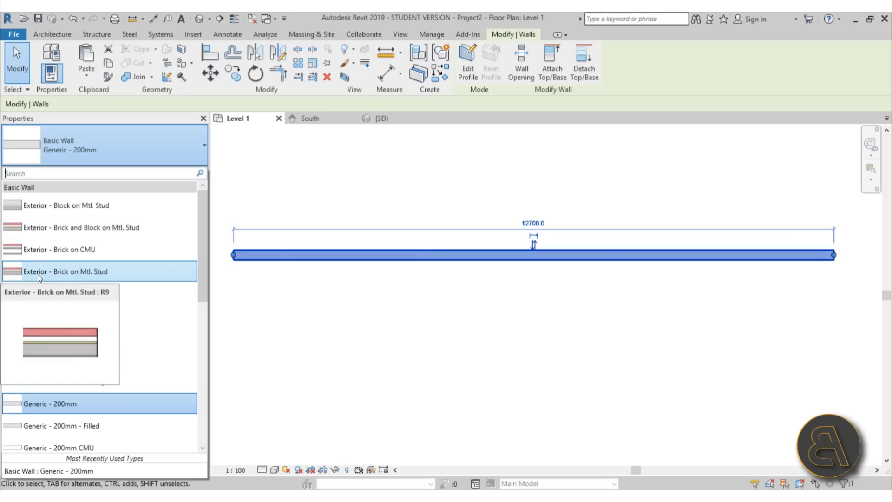
pyautogui.moveTo(117, 295)
pyautogui.click(128, 273)
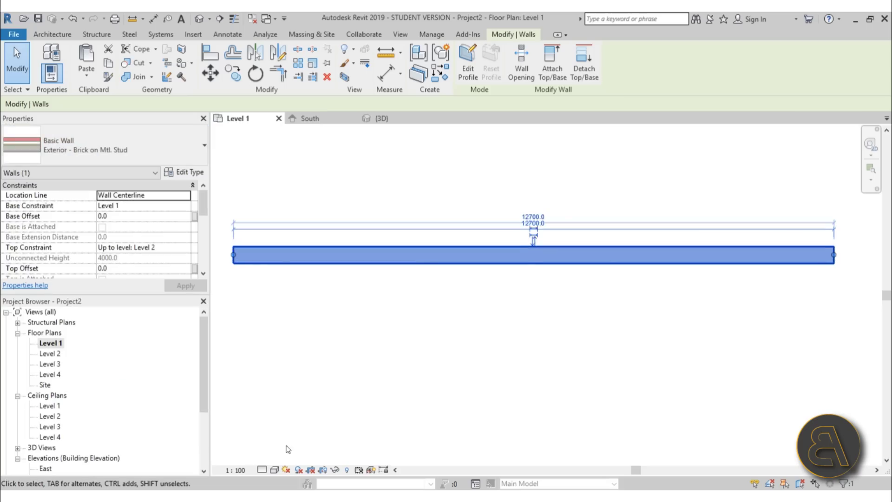
# Set the floor plan's detail level to Fine and examine the layers at the wall's end
pyautogui.click(262, 470)
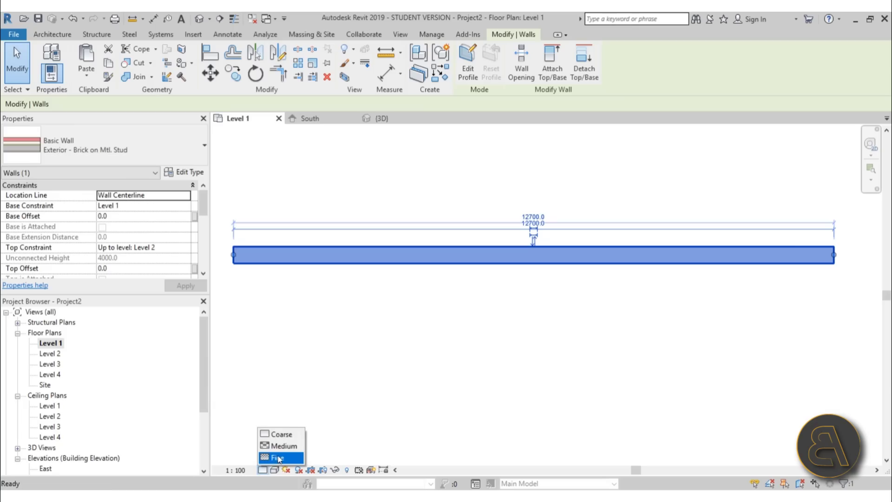
pyautogui.click(278, 458)
pyautogui.press('Escape')
pyautogui.scroll(3, 283, 285)
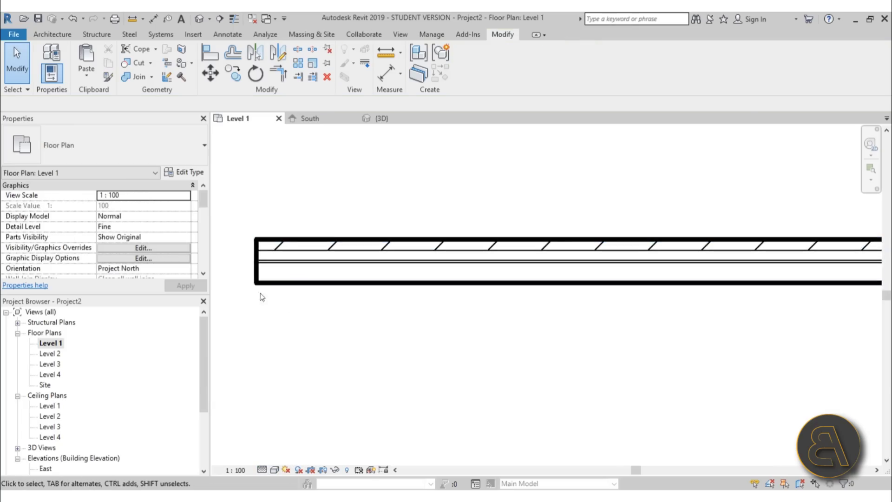
pyautogui.scroll(-4, 340, 299)
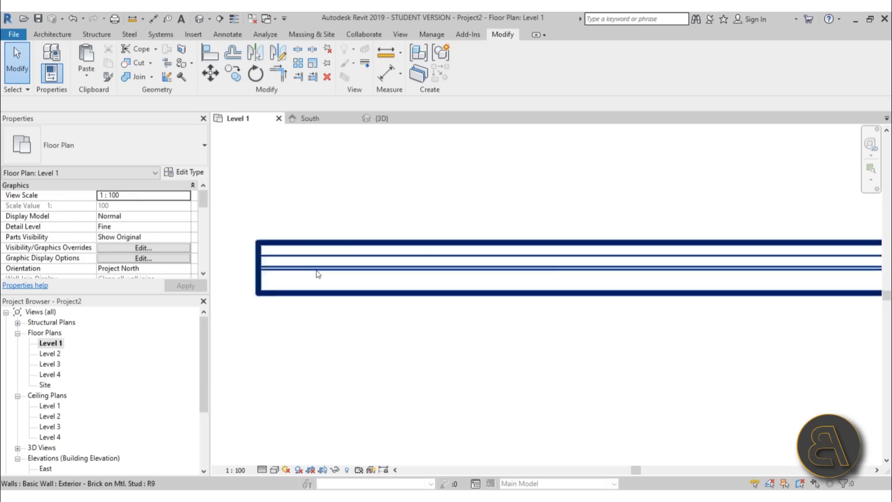
pyautogui.scroll(2, 286, 268)
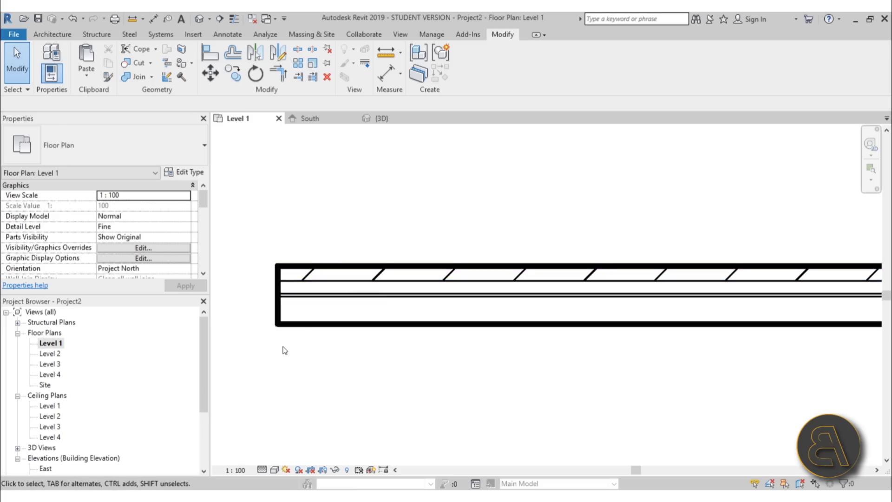
# Open the layer structure of the brick wall's type for editing, keeping the wall visible beside the dialogs
pyautogui.click(303, 326)
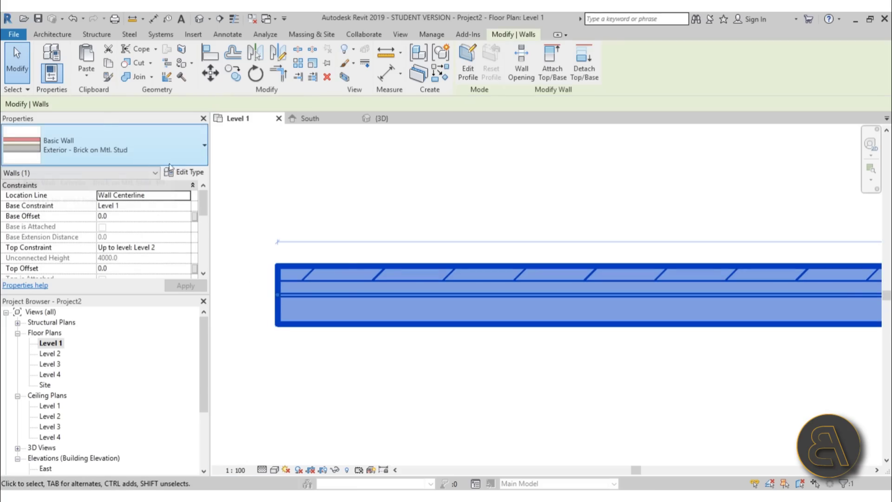
pyautogui.click(171, 172)
pyautogui.moveTo(210, 50); pyautogui.dragTo(631, 76)
pyautogui.click(687, 164)
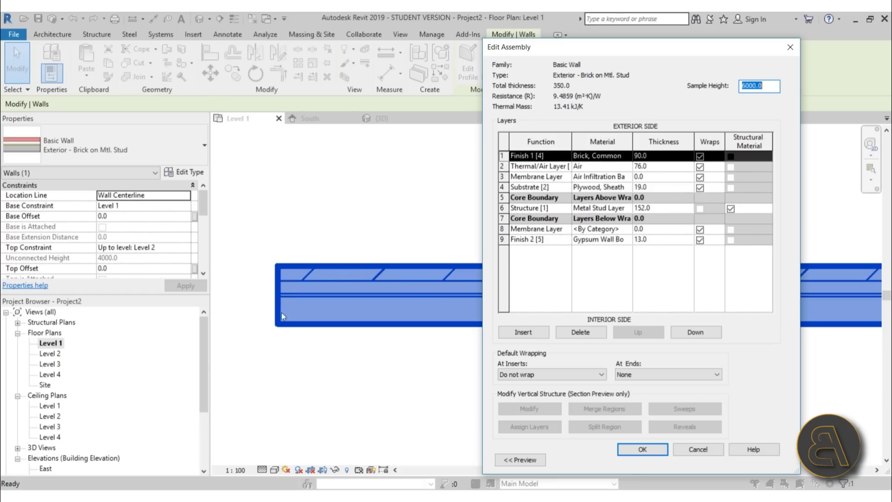
# Set the brick wall type's default wrapping at ends to Exterior and apply the type change
pyautogui.click(653, 372)
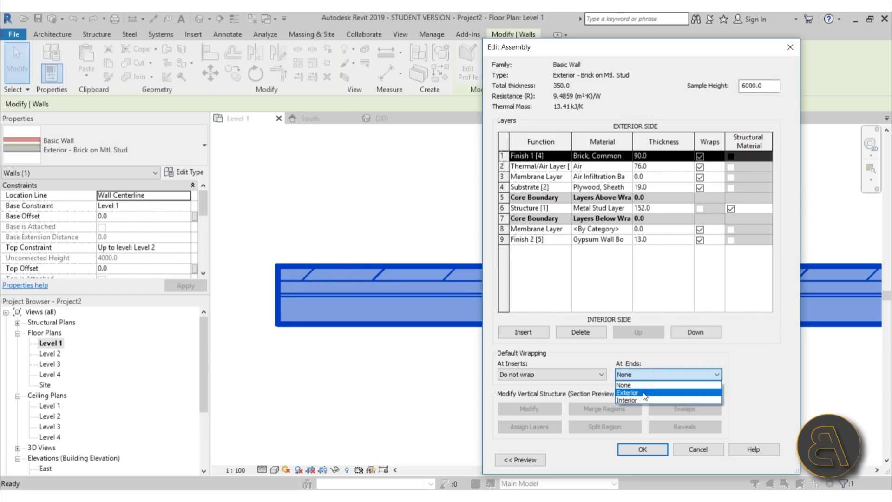
pyautogui.click(644, 393)
pyautogui.click(652, 448)
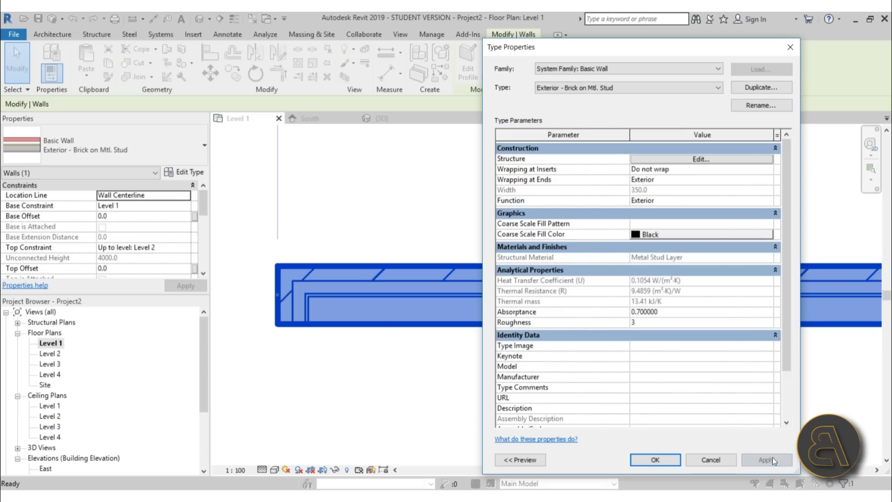
pyautogui.click(655, 460)
pyautogui.click(358, 378)
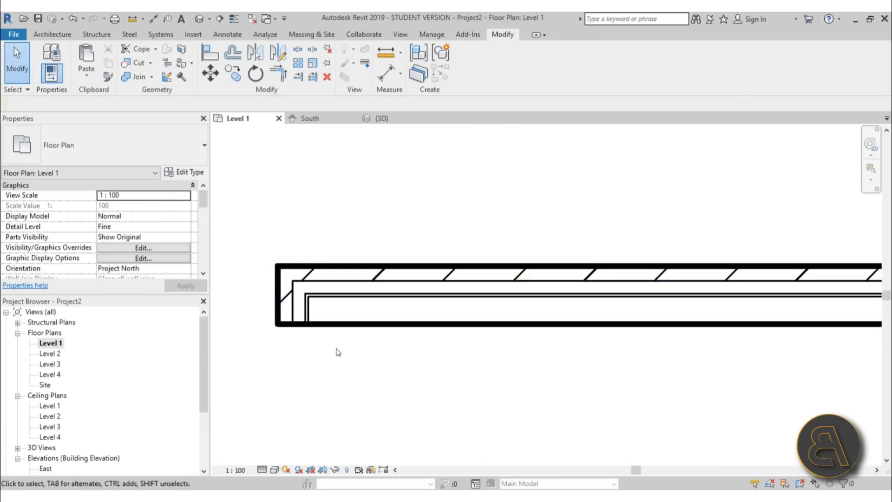
# Reopen the brick wall type's layer structure and set its default wrapping at ends to Interior
pyautogui.click(349, 296)
pyautogui.click(183, 172)
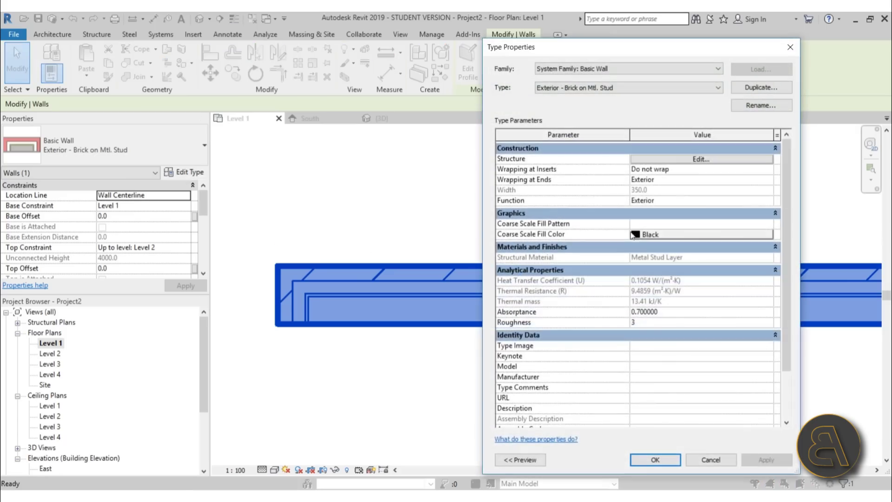
pyautogui.click(674, 160)
pyautogui.click(663, 374)
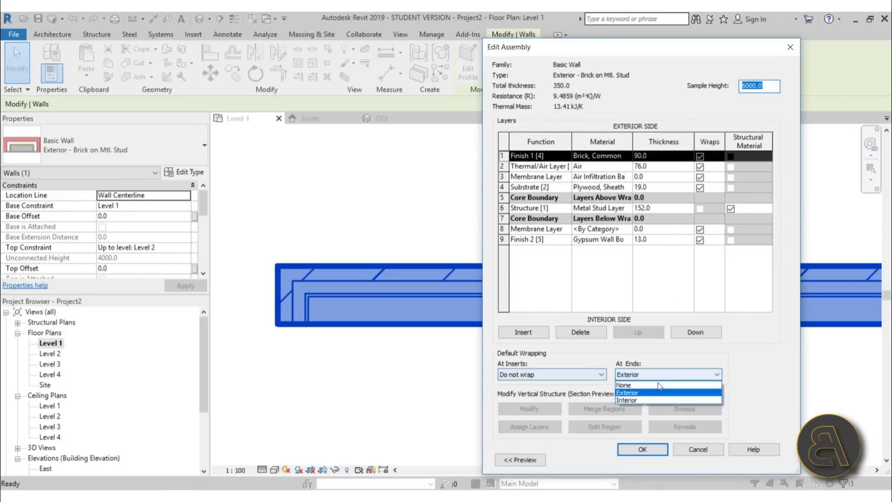
pyautogui.click(629, 400)
pyautogui.click(655, 451)
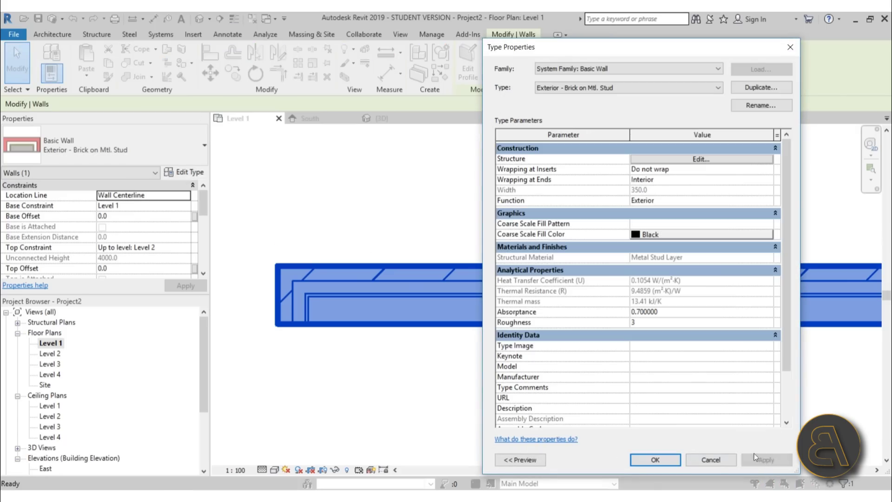
pyautogui.click(762, 460)
pyautogui.click(653, 460)
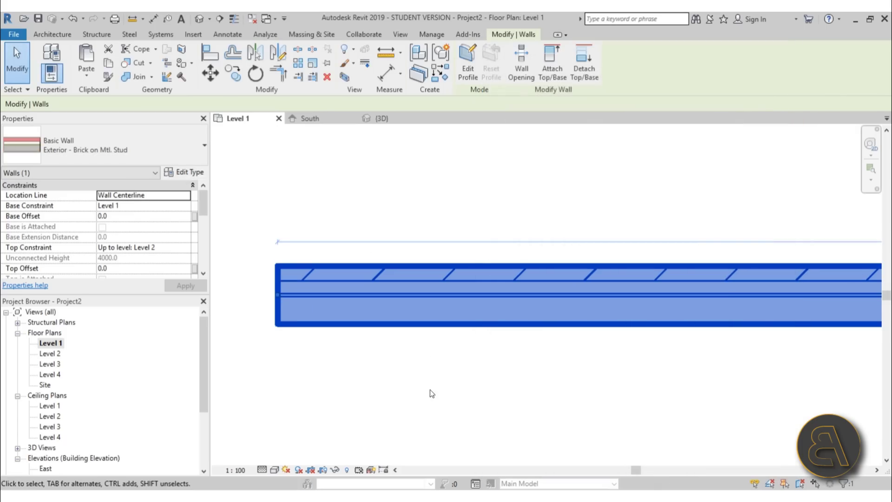
pyautogui.click(316, 182)
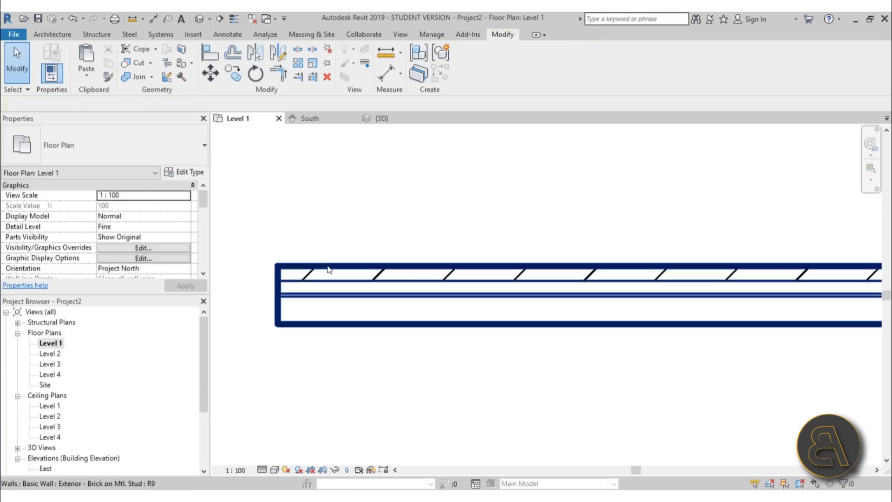
# Turn on thin line display and examine the interior layer wrapping at the wall's end
pyautogui.click(372, 269)
pyautogui.click(235, 18)
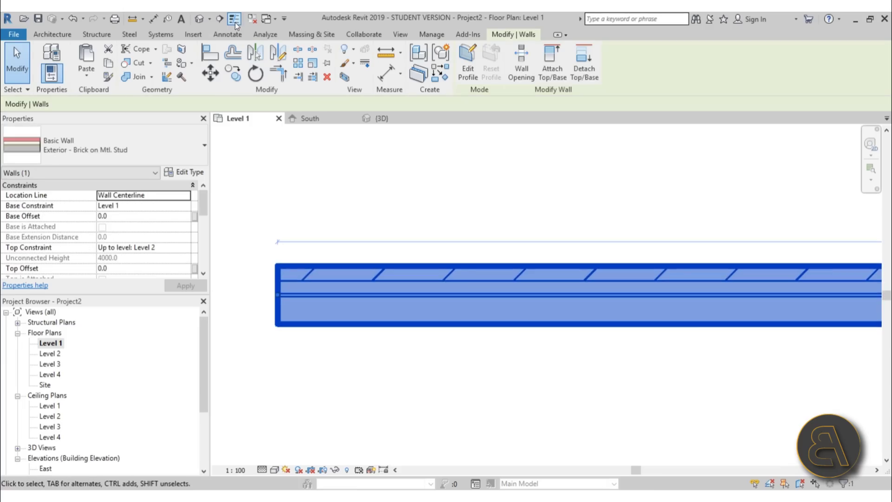
pyautogui.click(370, 218)
pyautogui.scroll(3, 273, 283)
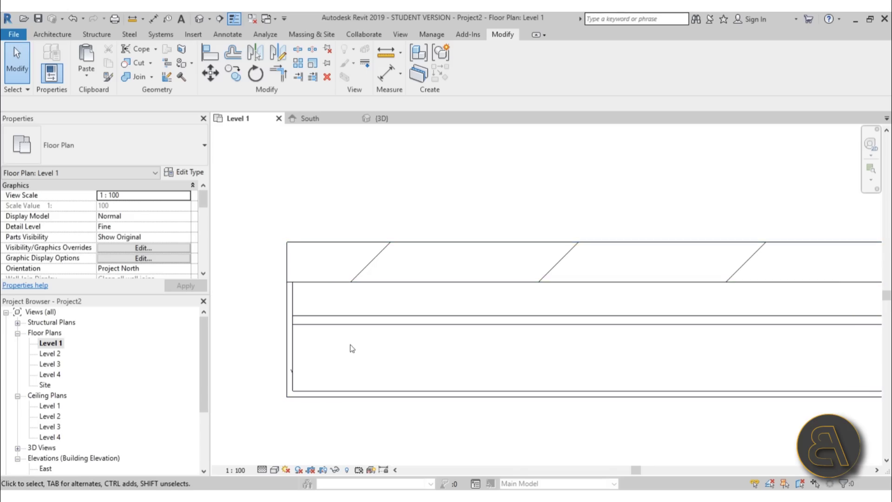
pyautogui.scroll(-3, 263, 317)
pyautogui.scroll(-2, 325, 334)
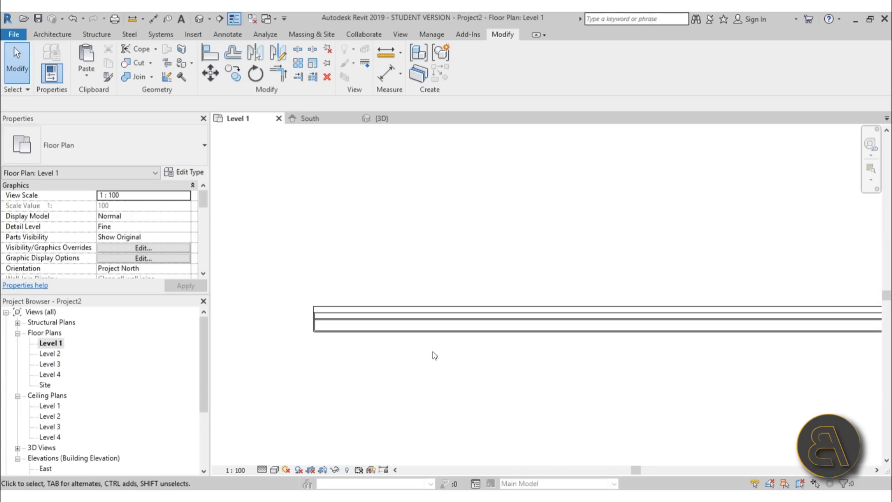
# Place an M_Single-Flush 0915 x 2134mm door in the brick wall, about 4200 mm from the wall's end
pyautogui.click(48, 35)
pyautogui.click(67, 54)
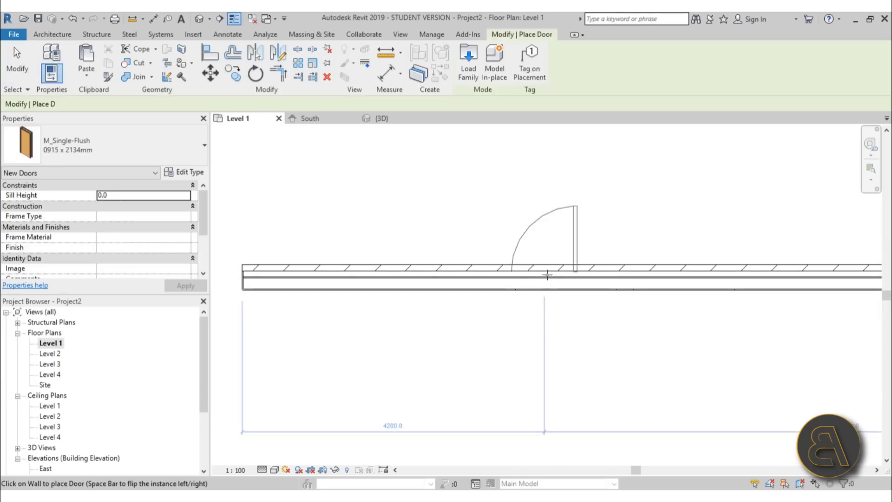
pyautogui.click(544, 279)
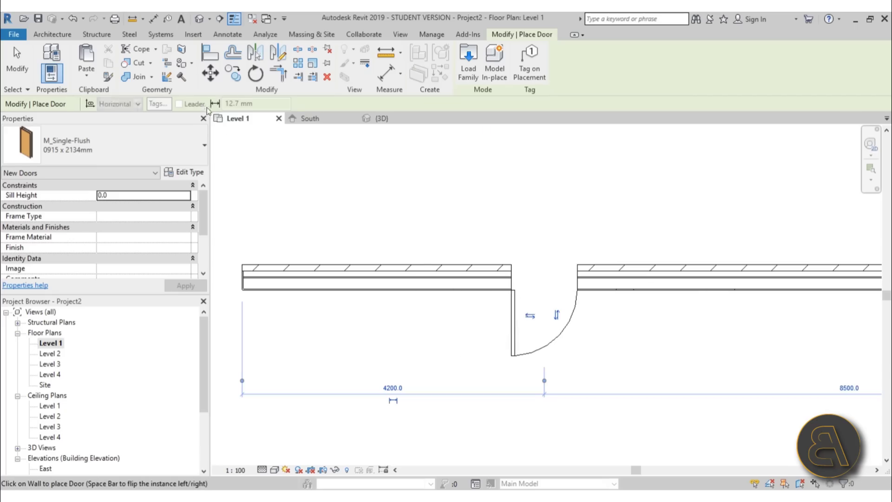
# Place an M_Fixed 0915 x 1220mm window in the brick wall, about 3200 mm from the door
pyautogui.click(53, 34)
pyautogui.click(138, 53)
pyautogui.click(53, 34)
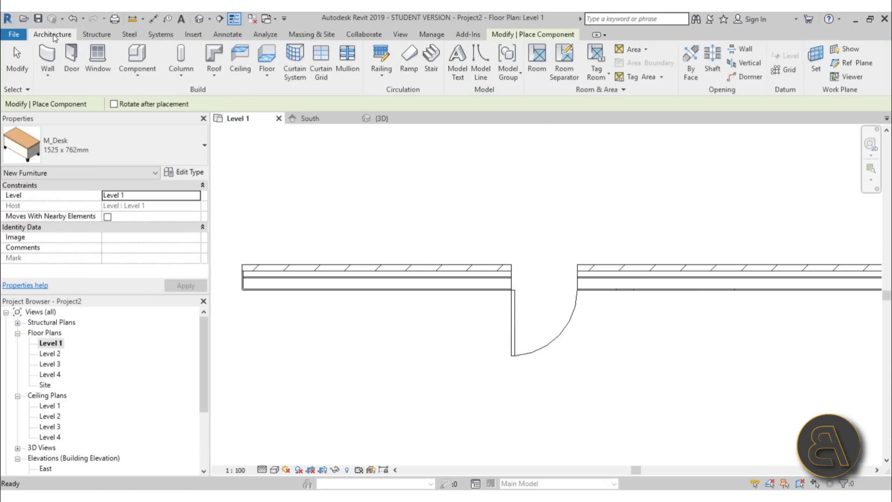
pyautogui.click(98, 54)
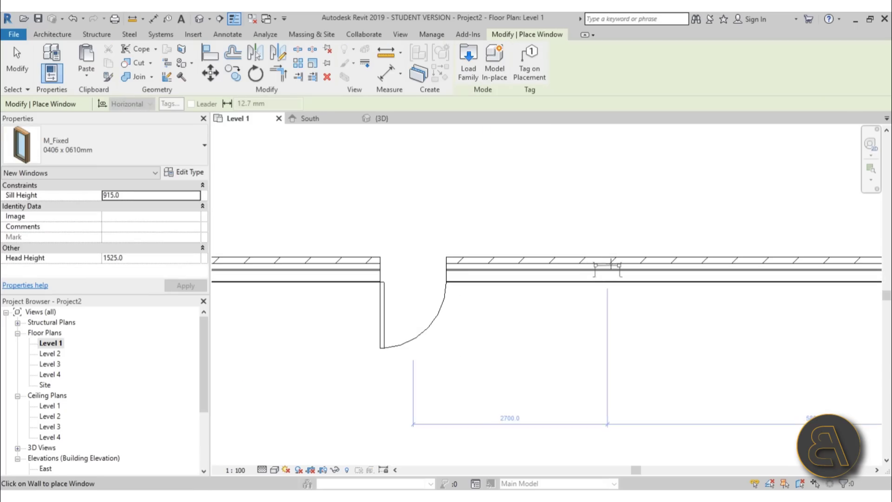
pyautogui.click(163, 146)
pyautogui.click(100, 307)
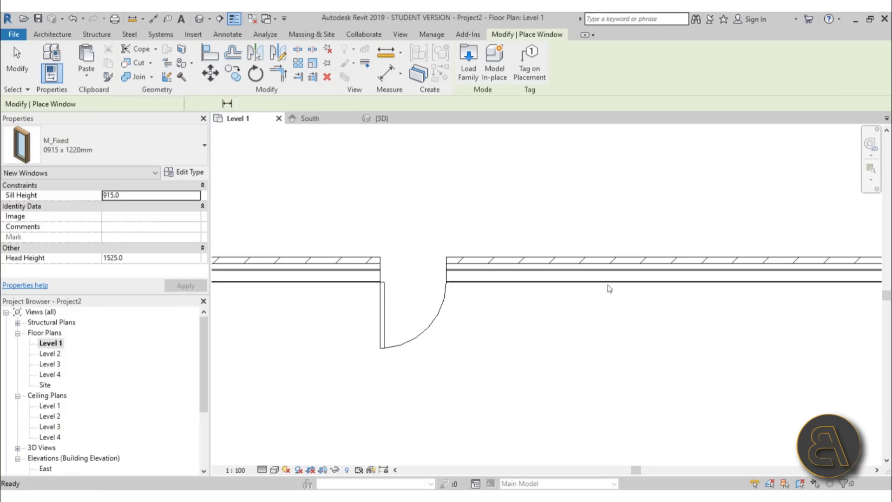
pyautogui.click(646, 270)
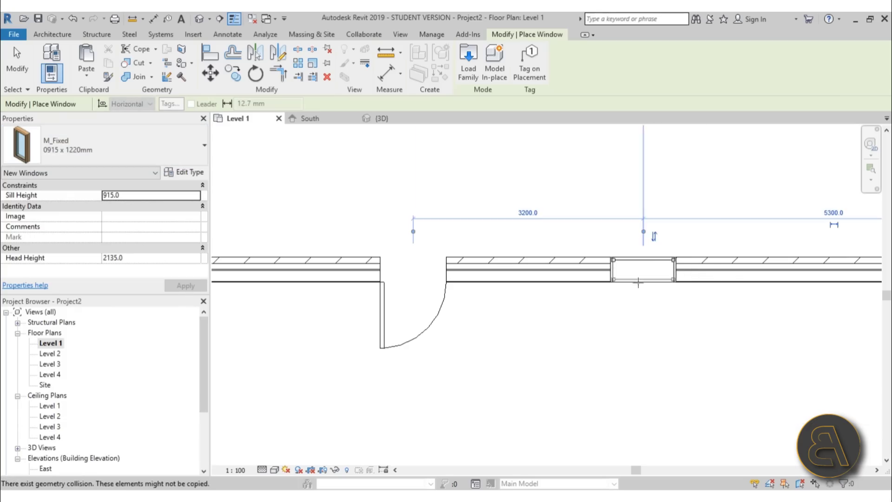
pyautogui.press('Escape')
pyautogui.press('Escape')
# Flip the window's facing so that its frame sits toward the interior side of the wall
pyautogui.click(637, 276)
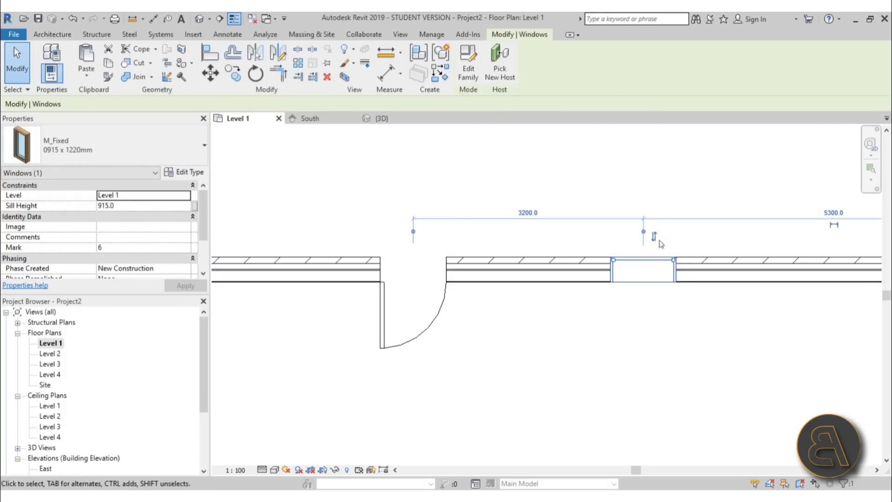
pyautogui.click(630, 316)
pyautogui.scroll(2, 630, 317)
pyautogui.moveTo(631, 316); pyautogui.dragTo(644, 339, button='middle')
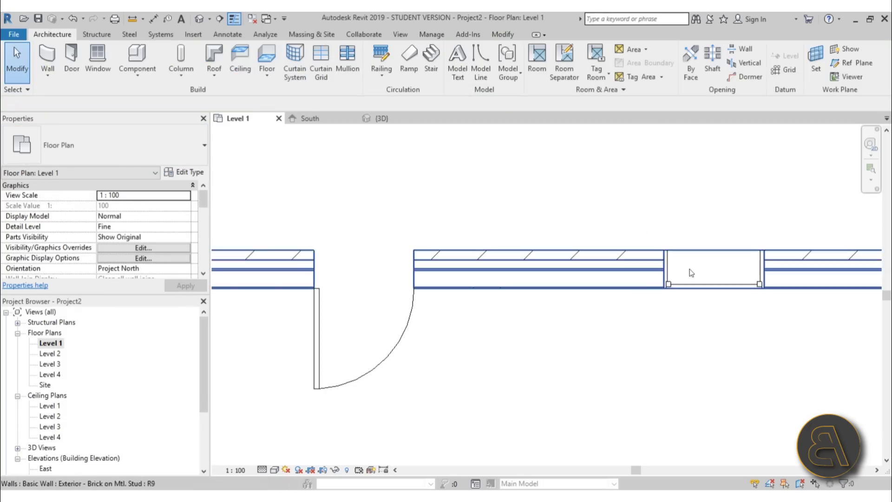
pyautogui.moveTo(715, 272); pyautogui.dragTo(535, 272)
pyautogui.scroll(2, 574, 361)
pyautogui.press('Escape')
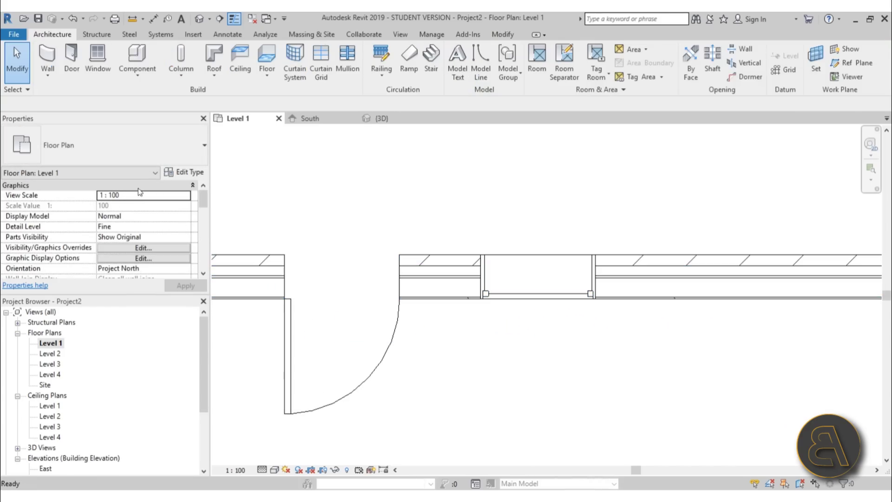
pyautogui.click(182, 172)
pyautogui.moveTo(575, 48); pyautogui.dragTo(627, 57)
pyautogui.press('Escape')
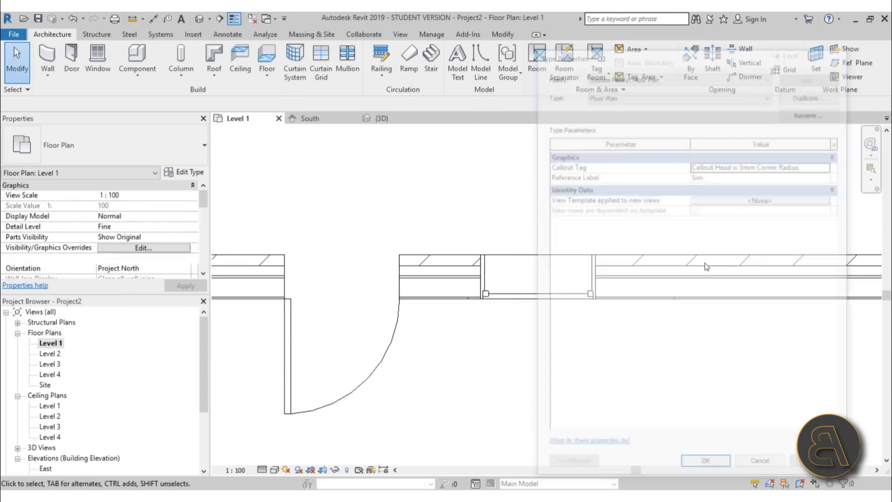
# Set the brick wall type's default wrapping at inserts to Exterior in its layer structure
pyautogui.click(447, 294)
pyautogui.click(182, 173)
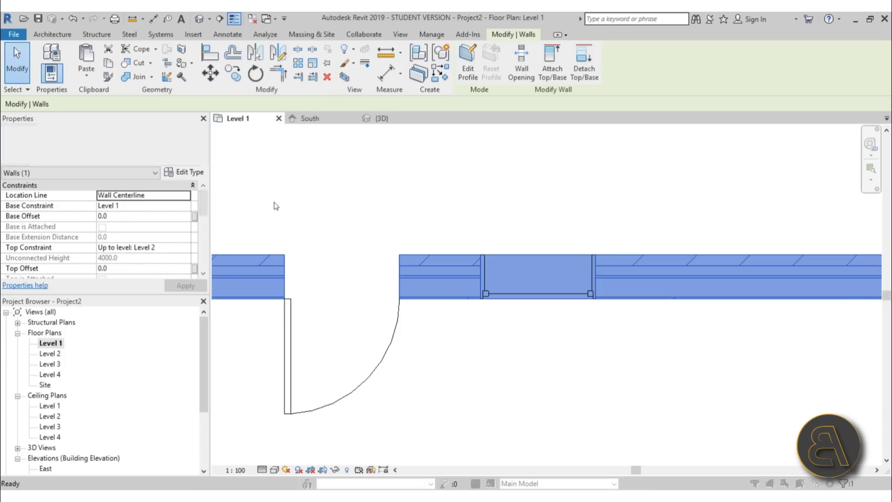
pyautogui.click(748, 166)
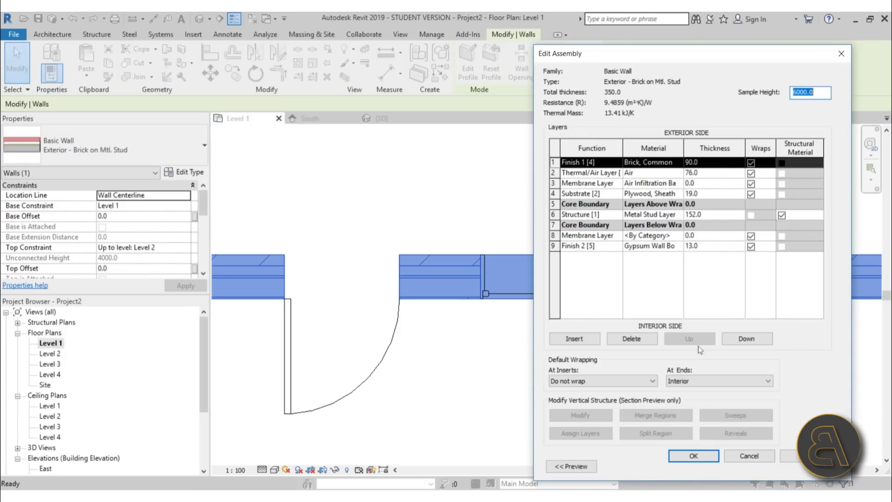
pyautogui.click(609, 382)
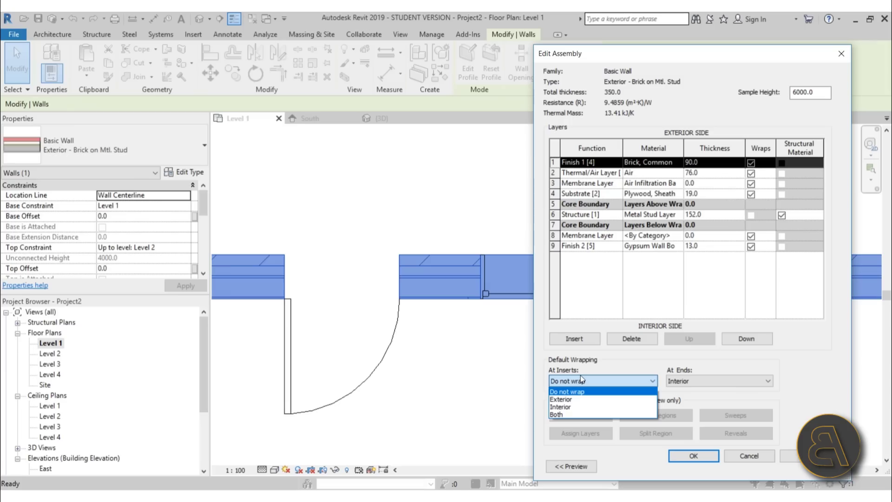
pyautogui.click(561, 399)
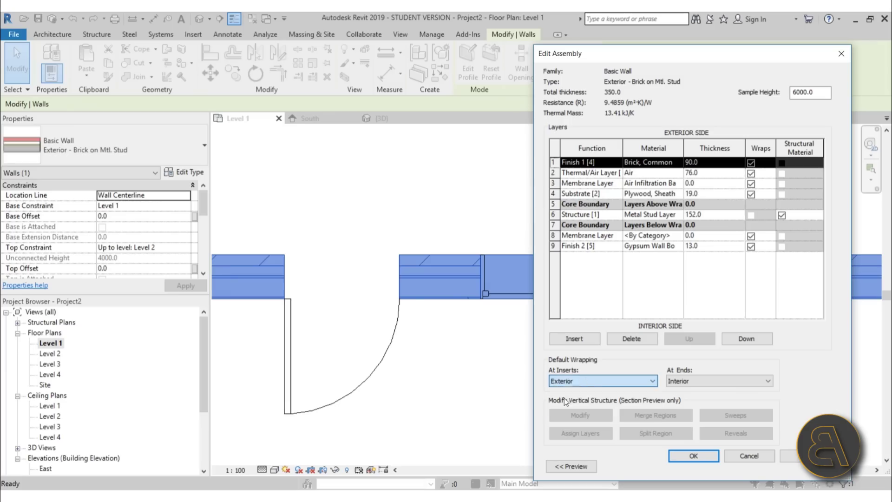
pyautogui.click(689, 456)
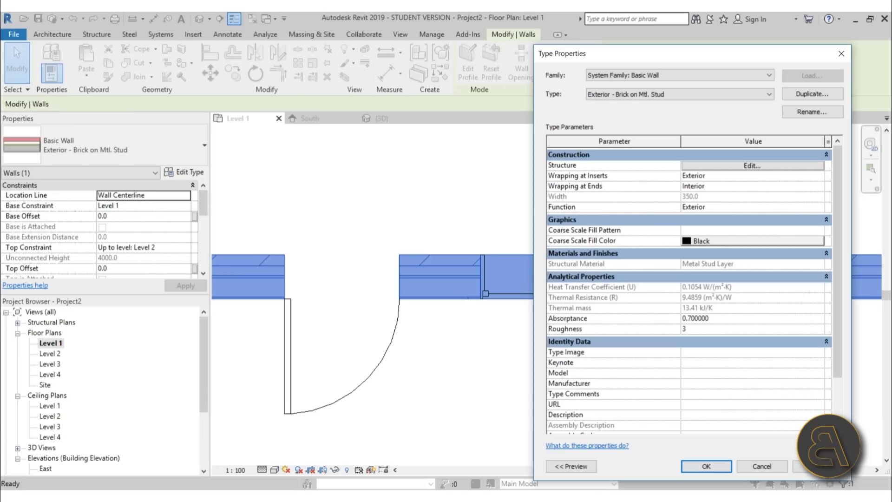
pyautogui.click(699, 466)
pyautogui.scroll(3, 235, 291)
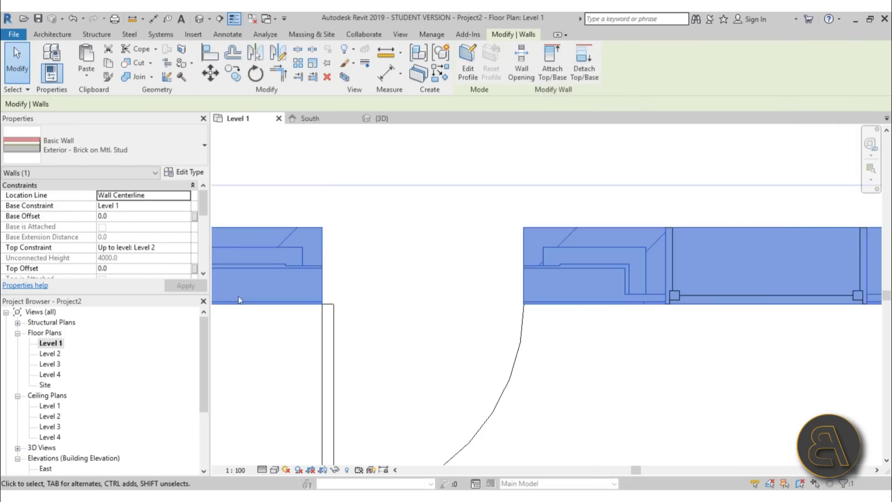
pyautogui.press('Escape')
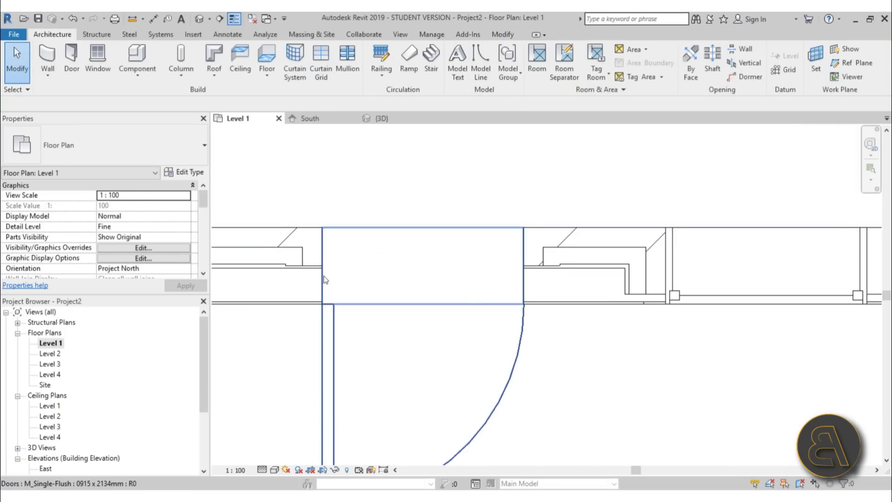
# Examine how the wall layers wrap at both sides of the door and window openings
pyautogui.click(279, 299)
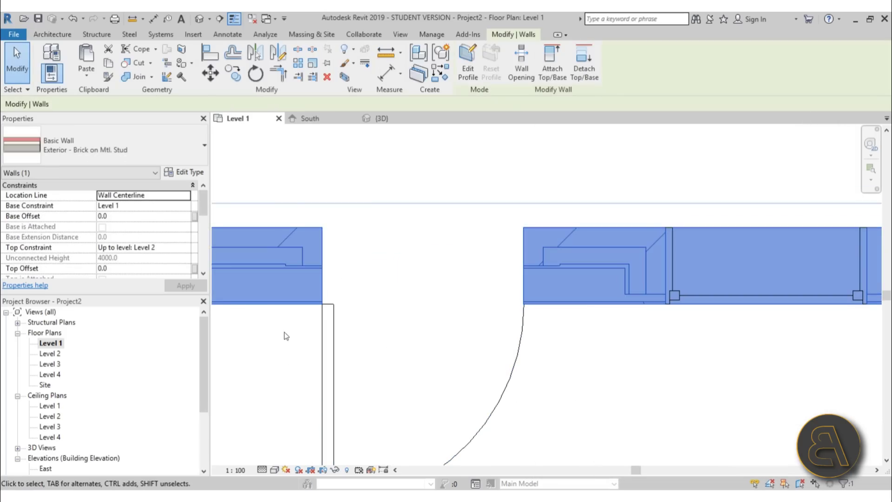
pyautogui.click(286, 335)
pyautogui.click(318, 265)
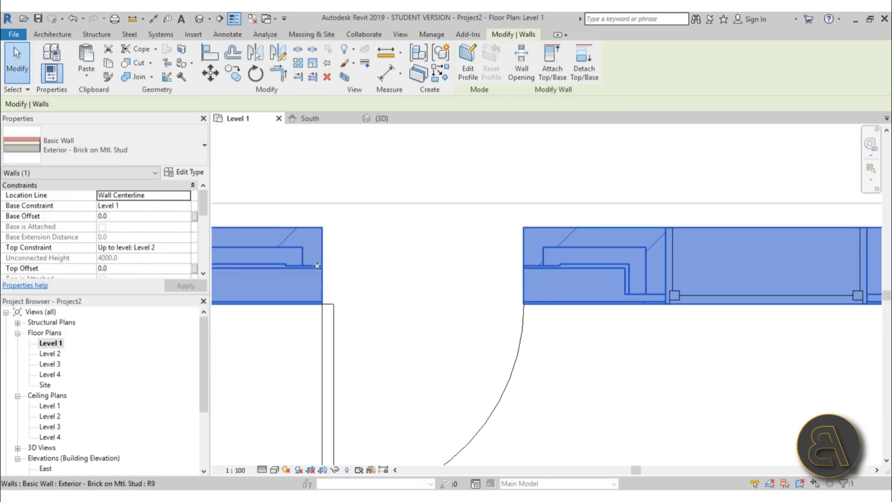
pyautogui.click(490, 239)
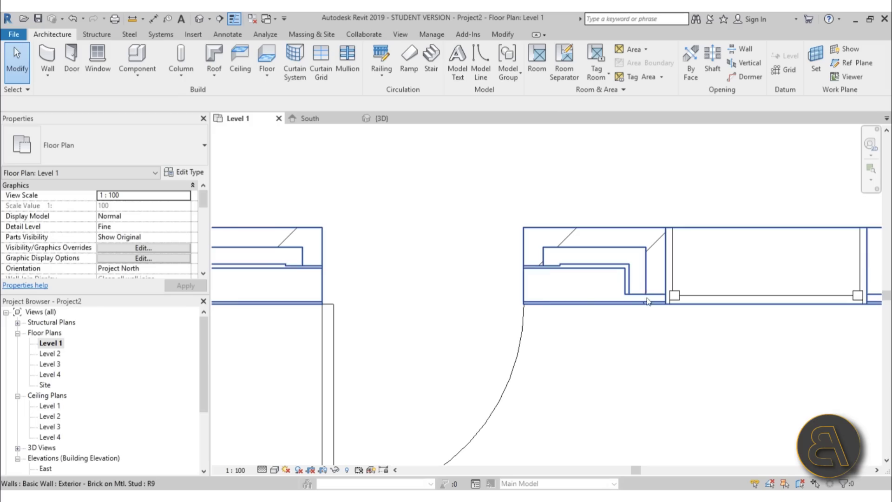
pyautogui.click(328, 328)
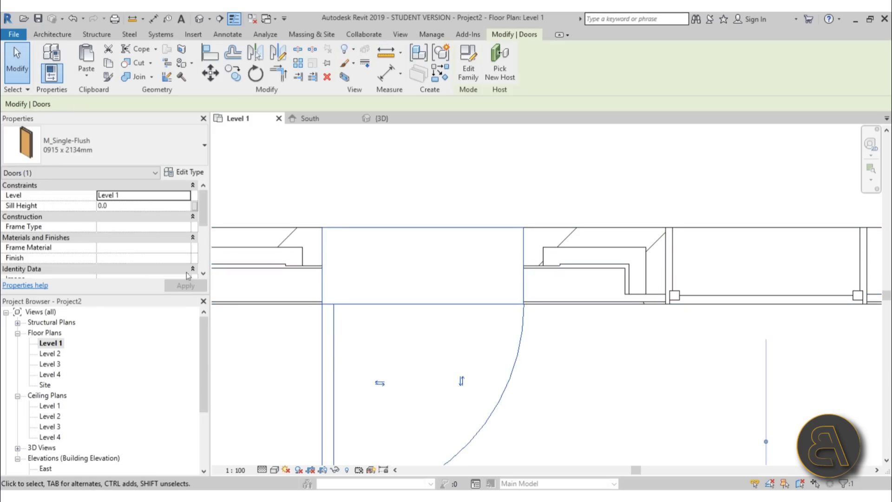
pyautogui.scroll(-2, 454, 261)
pyautogui.scroll(3, 528, 384)
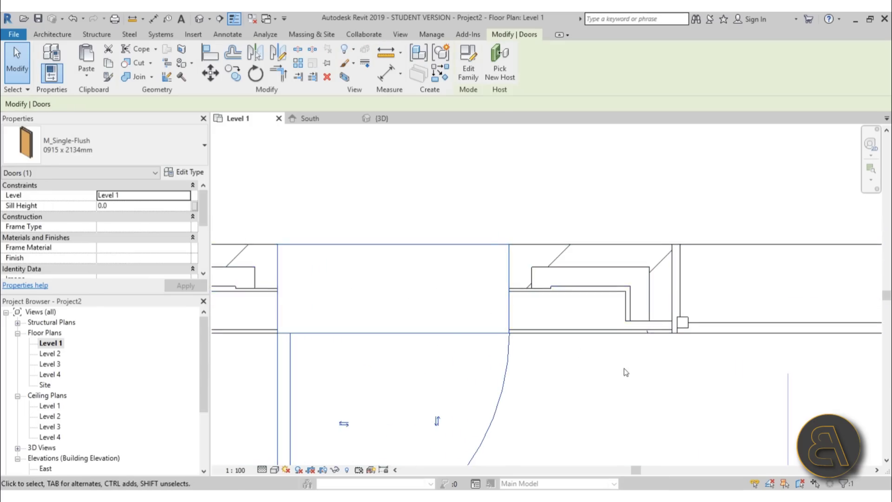
pyautogui.scroll(3, 476, 308)
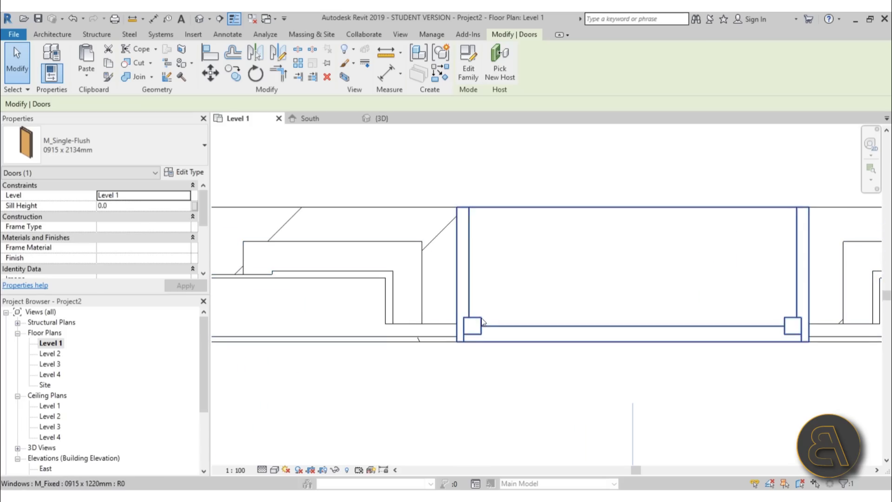
pyautogui.scroll(-4, 392, 327)
pyautogui.moveTo(549, 377); pyautogui.dragTo(414, 296, button='middle')
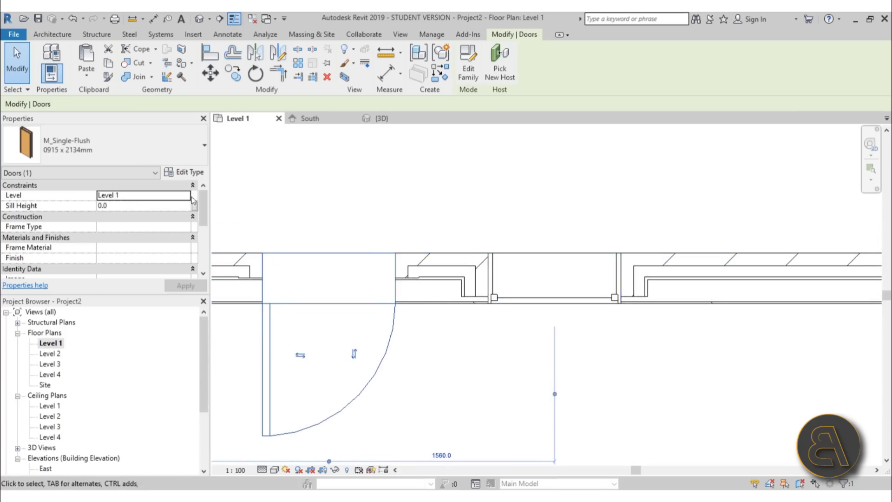
# Set the brick wall type's default wrapping at inserts to Interior in its layer structure
pyautogui.click(333, 251)
pyautogui.click(425, 261)
pyautogui.click(202, 172)
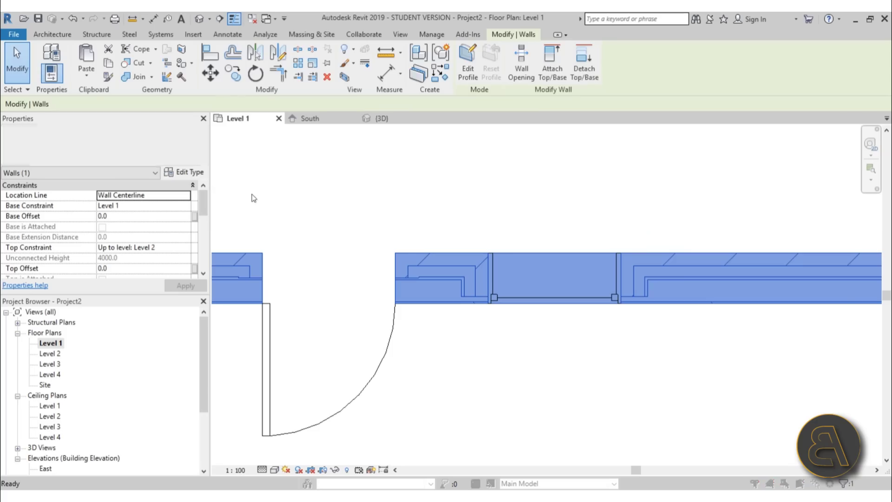
pyautogui.click(731, 186)
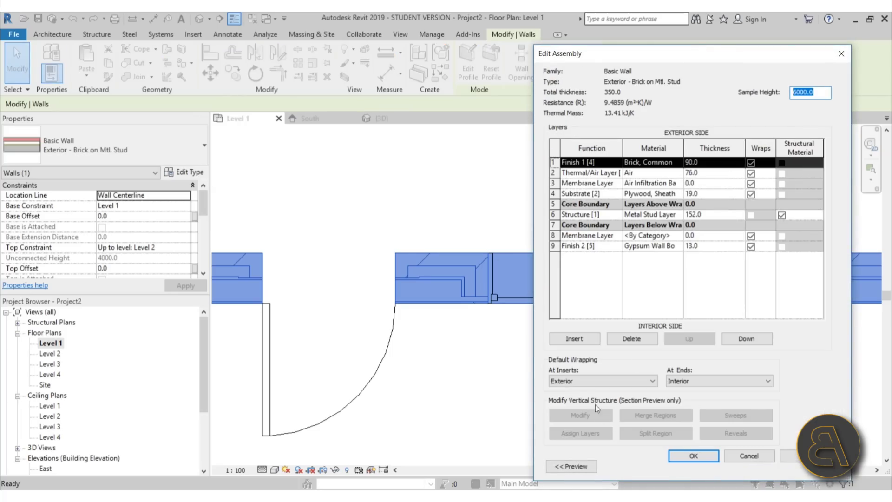
pyautogui.click(564, 381)
pyautogui.click(567, 408)
pyautogui.click(695, 457)
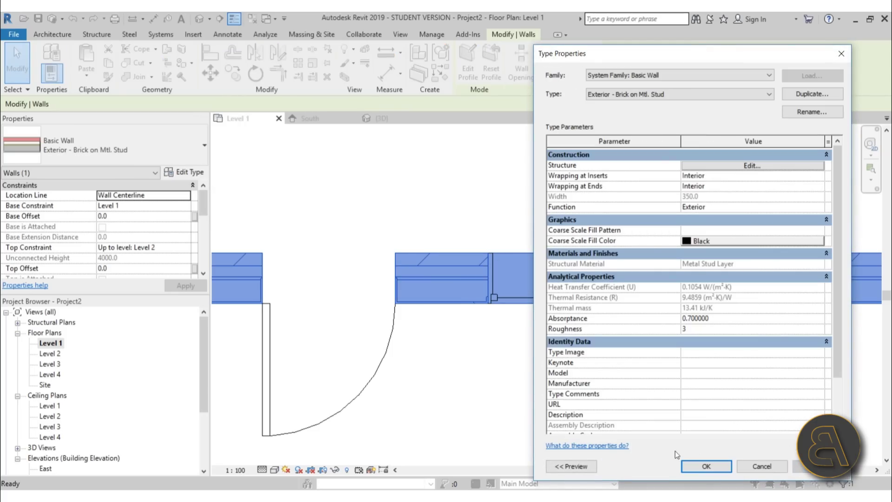
pyautogui.click(697, 466)
# Examine how the interior layers wrap around the door and window openings in the floor plan
pyautogui.scroll(4, 330, 263)
pyautogui.click(570, 381)
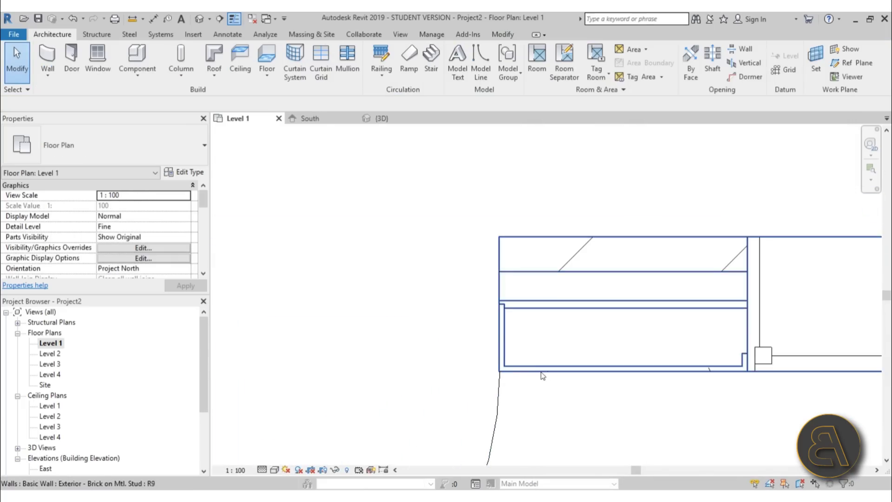
pyautogui.scroll(-5, 527, 201)
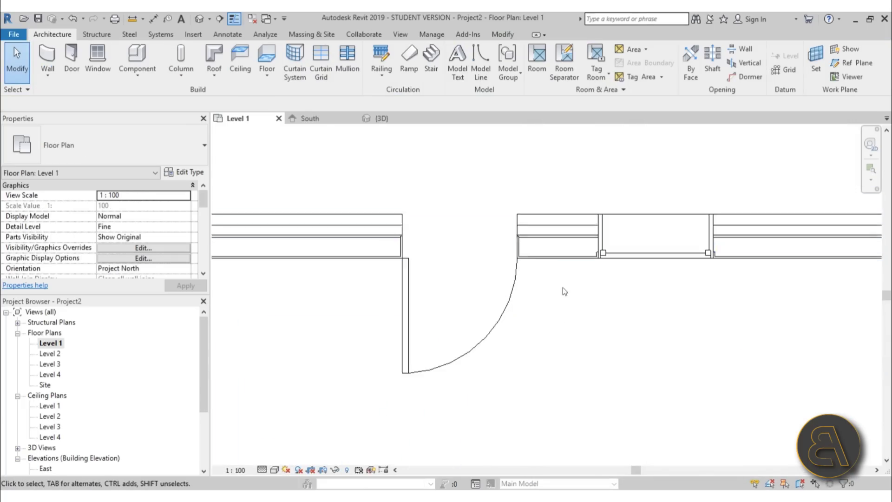
pyautogui.scroll(-4, 567, 319)
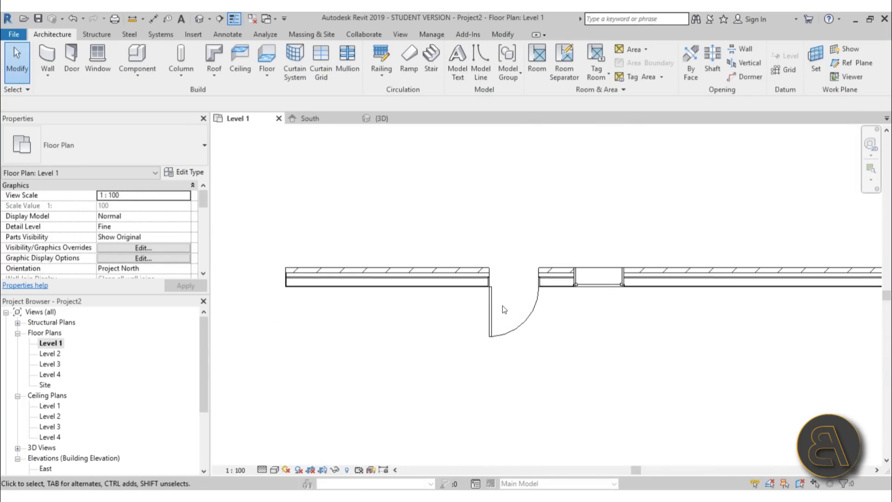
pyautogui.scroll(3, 518, 289)
pyautogui.moveTo(524, 308); pyautogui.dragTo(506, 338, button='middle')
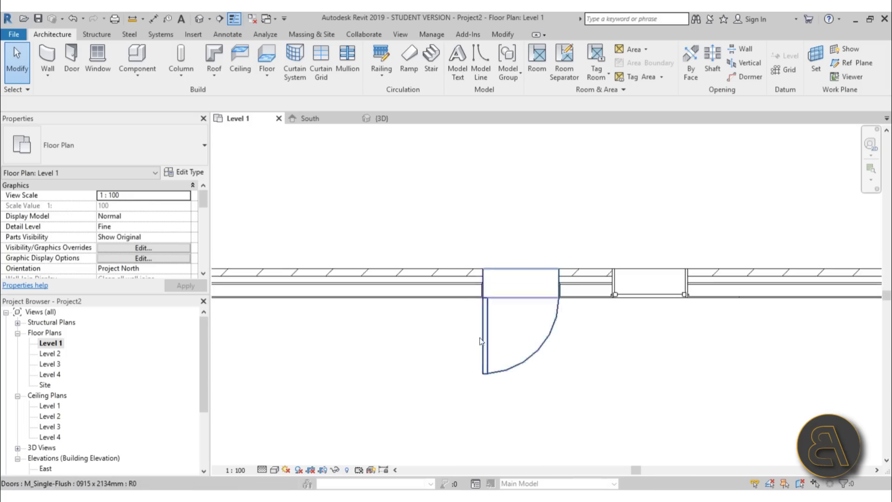
pyautogui.scroll(-1, 446, 321)
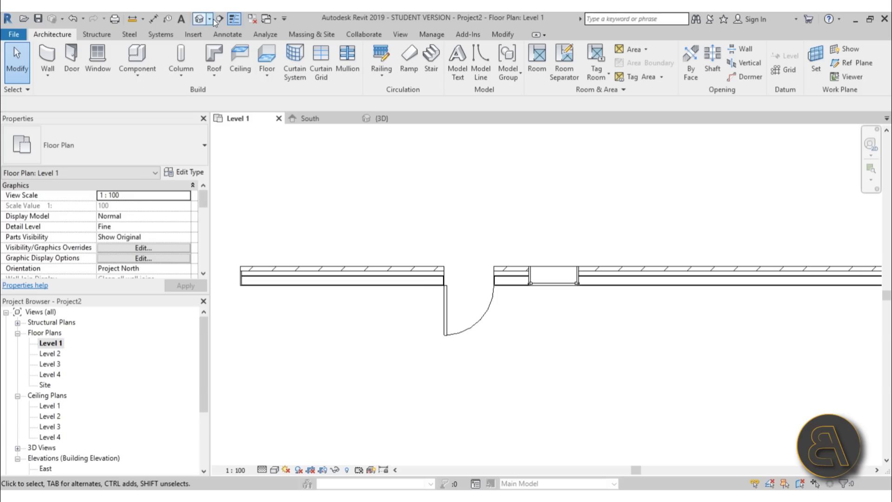
# Move the door along the wall away from the window in the 3D view, about 1960 mm from the window
pyautogui.click(199, 19)
pyautogui.scroll(5, 487, 339)
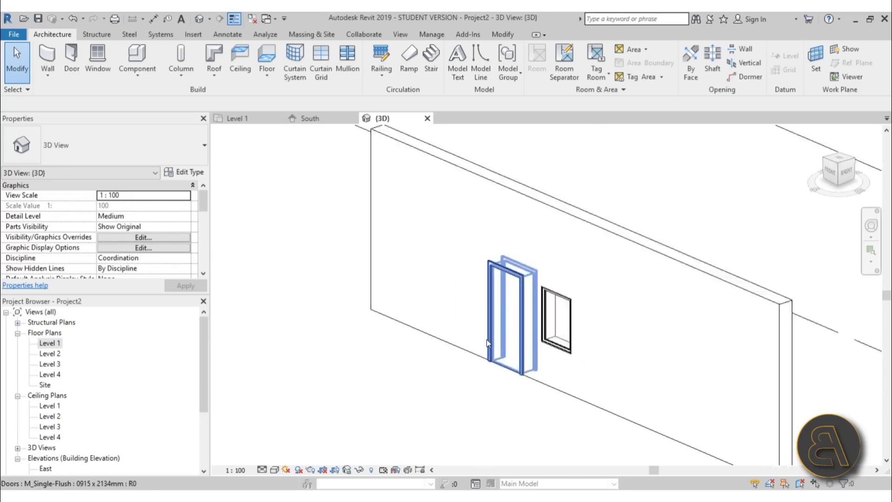
pyautogui.moveTo(487, 347); pyautogui.dragTo(473, 340)
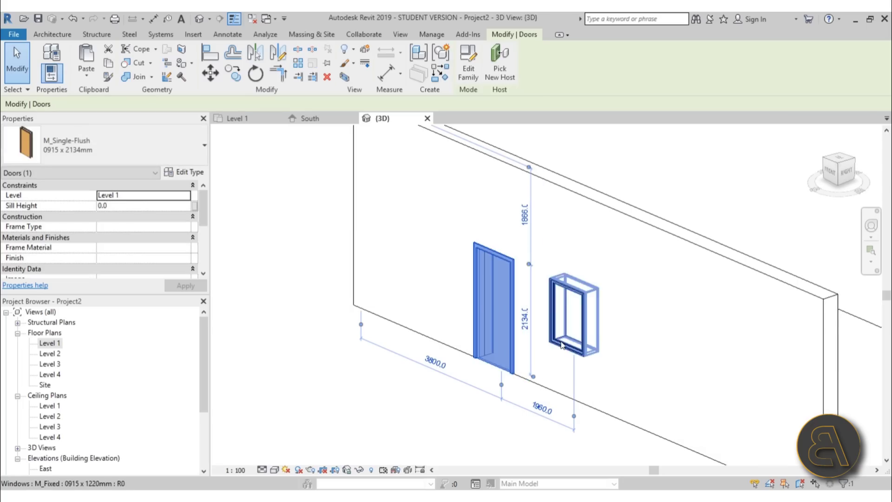
pyautogui.click(479, 431)
pyautogui.scroll(-3, 414, 203)
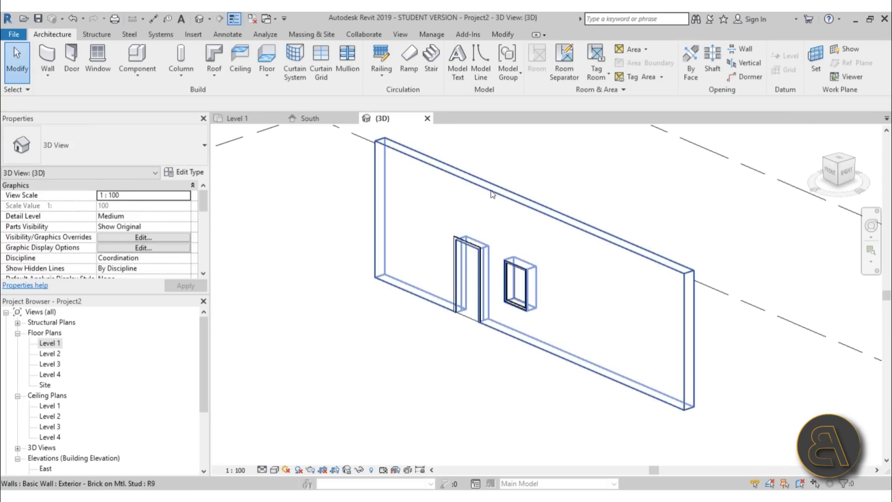
# Inspect the brick wall and its door and window frames in the 3D view
pyautogui.click(488, 195)
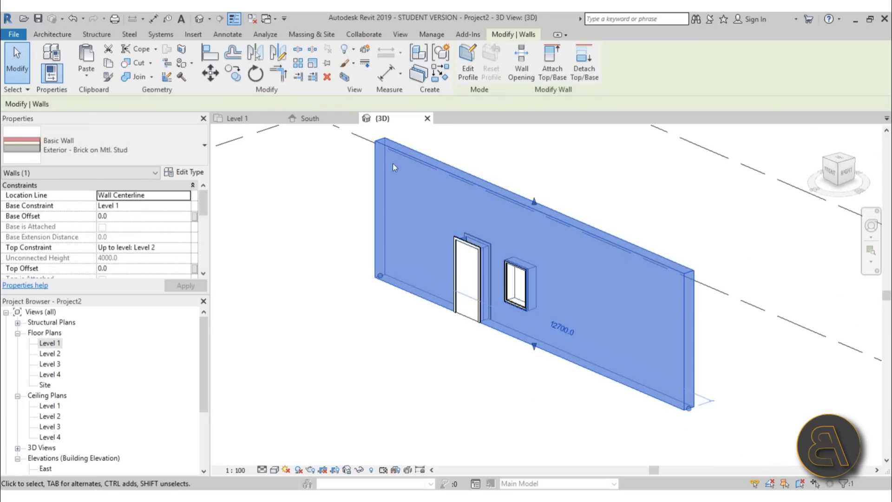
pyautogui.click(421, 353)
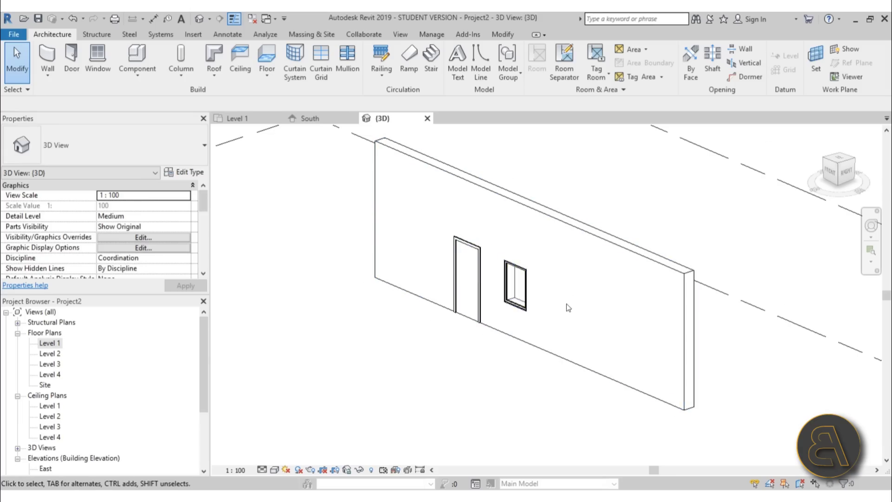
pyautogui.scroll(2, 567, 304)
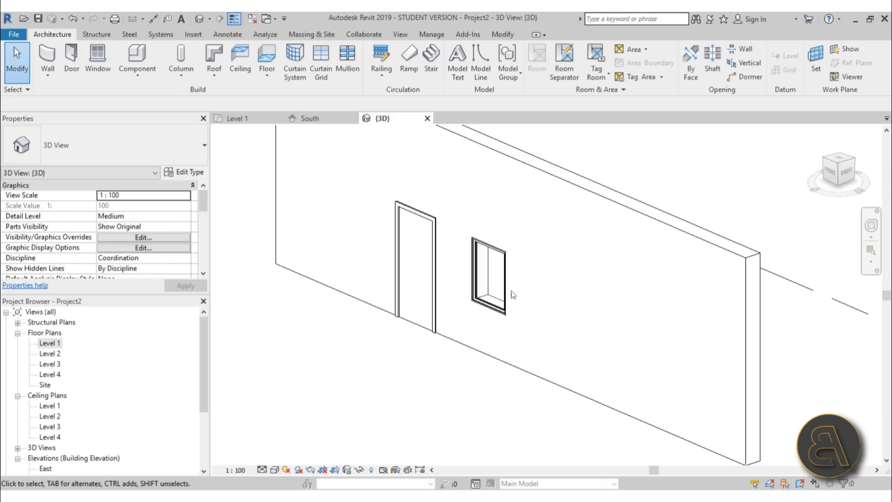
pyautogui.moveTo(531, 299); pyautogui.dragTo(544, 292, button='middle')
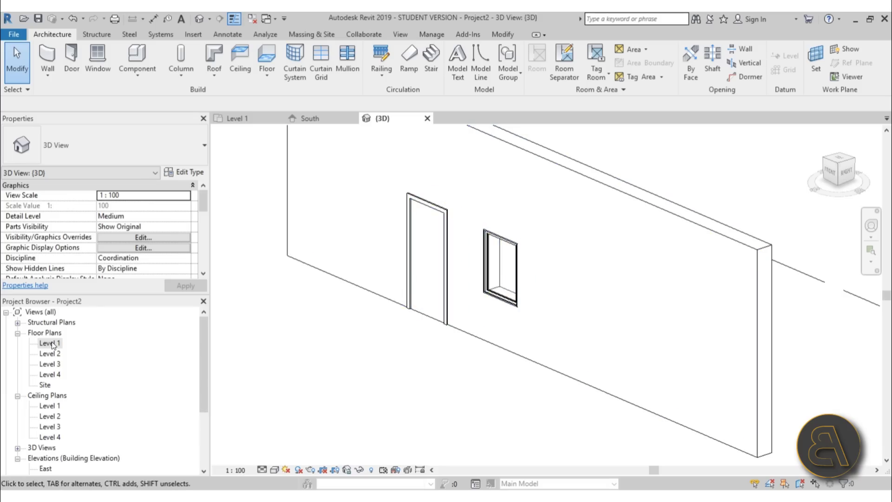
pyautogui.click(442, 214)
pyautogui.click(328, 377)
# Flip the door's hand and facing in the Level 1 plan so that it swings toward the exterior side
pyautogui.doubleClick(47, 345)
pyautogui.click(446, 306)
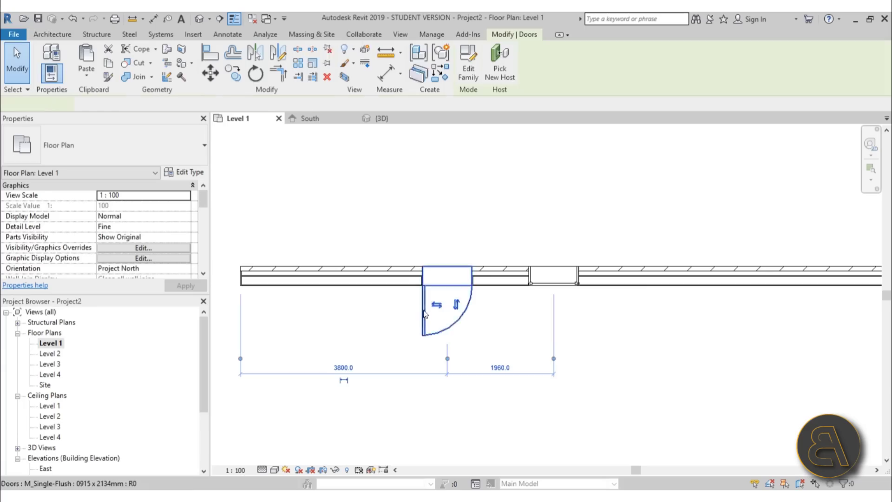
pyautogui.click(455, 305)
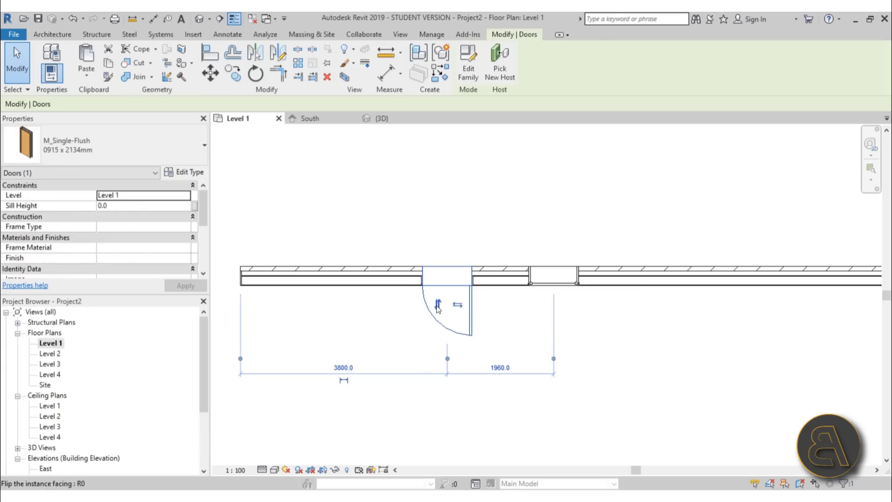
pyautogui.click(472, 321)
# Inspect the flipped door in the 3D view and return to the Level 1 floor plan
pyautogui.click(197, 20)
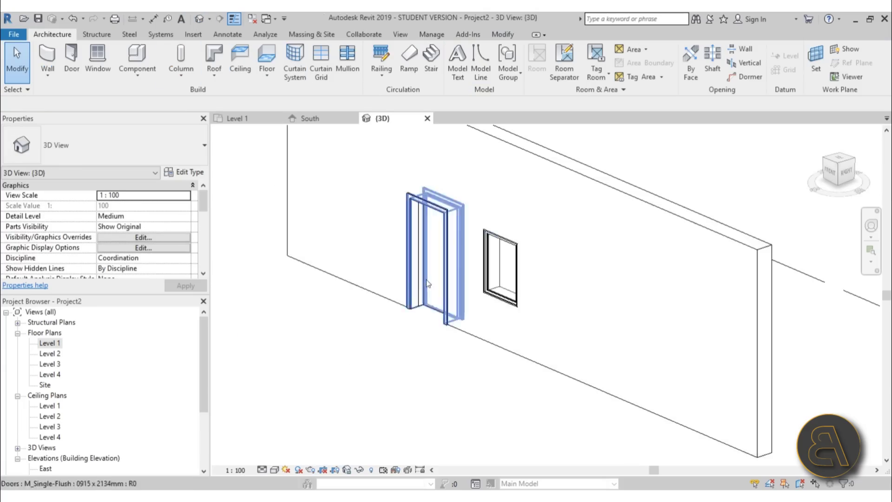
pyautogui.scroll(4, 422, 331)
pyautogui.scroll(-1, 423, 330)
pyautogui.doubleClick(51, 344)
pyautogui.scroll(3, 413, 235)
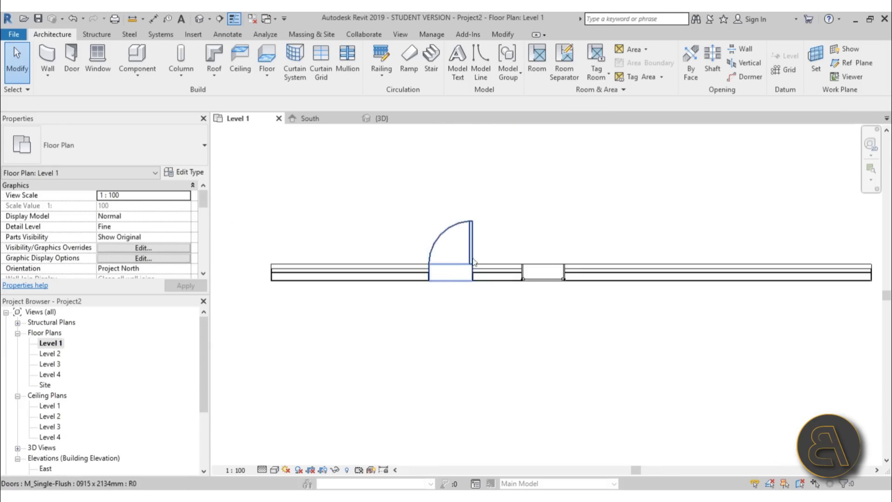
# Duplicate the Generic - 200mm wall type for the new wall and name it "finish wall"
pyautogui.click(48, 56)
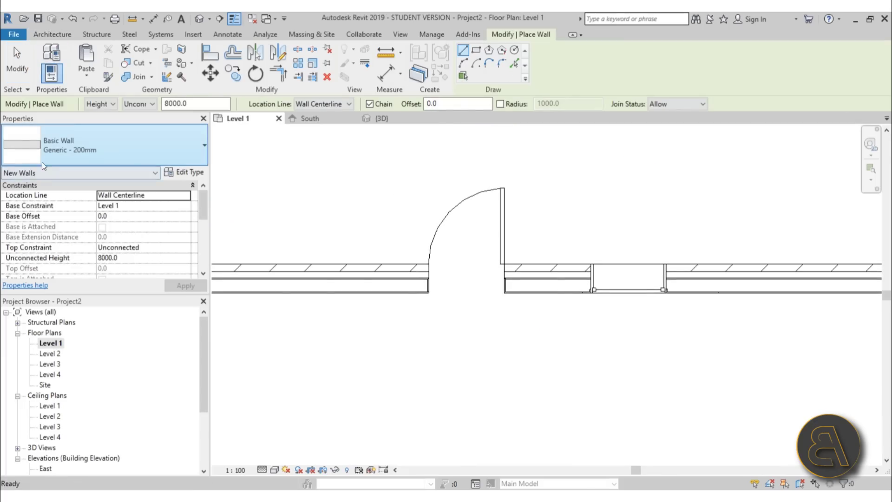
pyautogui.click(184, 172)
pyautogui.click(798, 94)
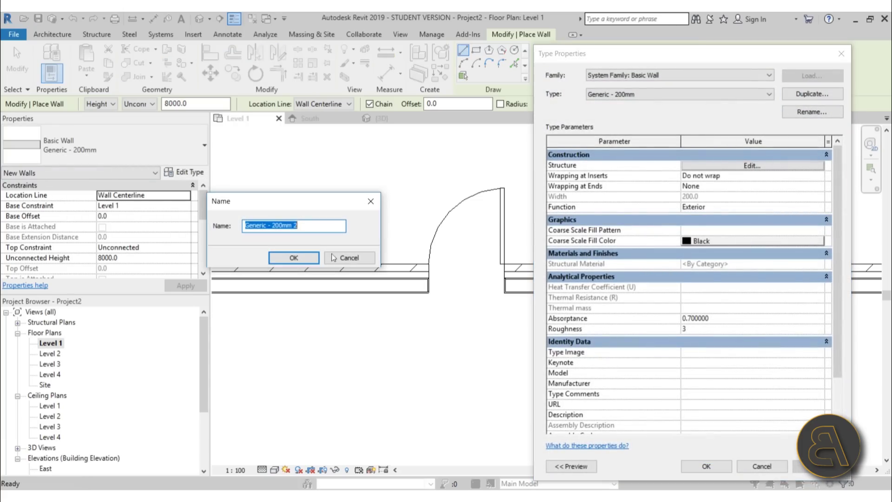
pyautogui.write('fl')
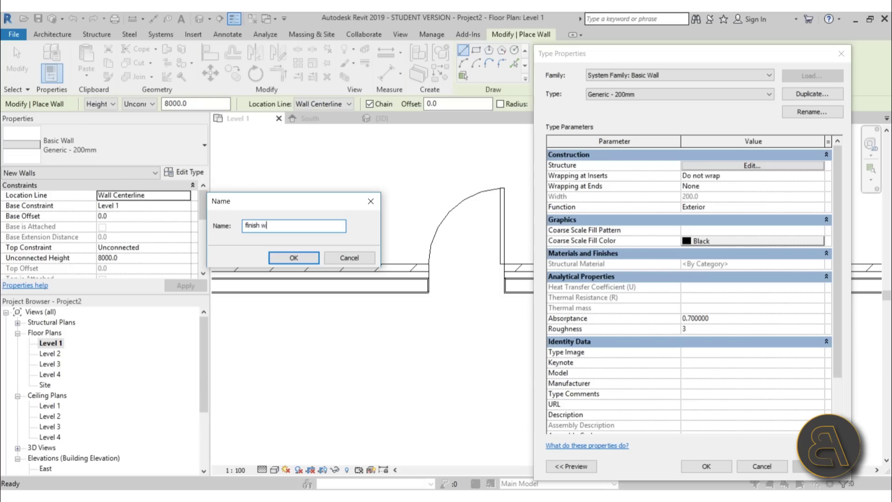
pyautogui.press('Return')
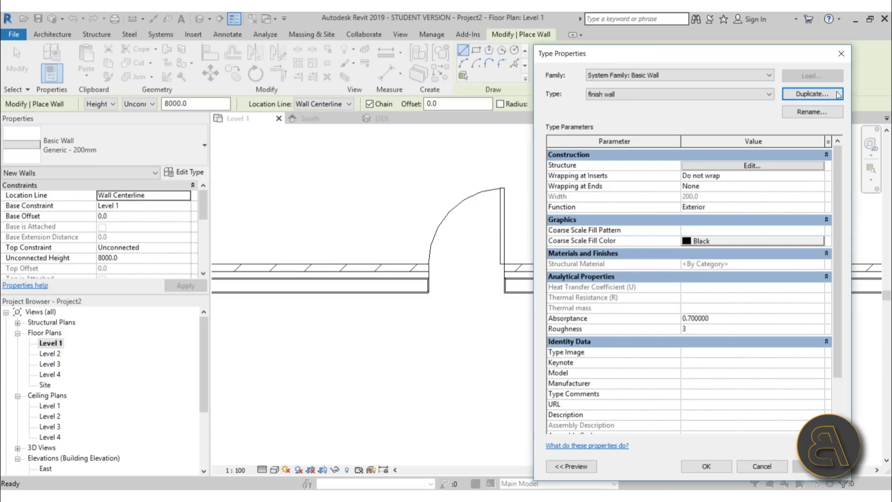
# Set the finish wall type's structure layer thickness to 20 mm
pyautogui.click(706, 166)
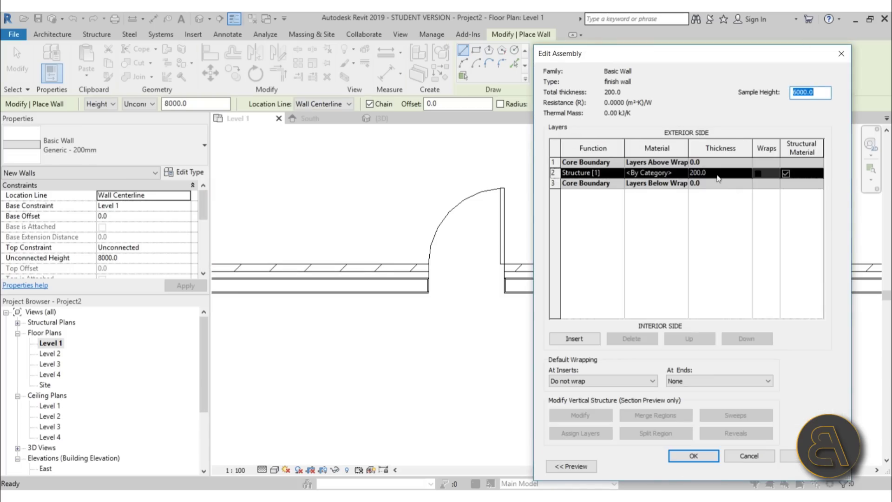
pyautogui.click(719, 175)
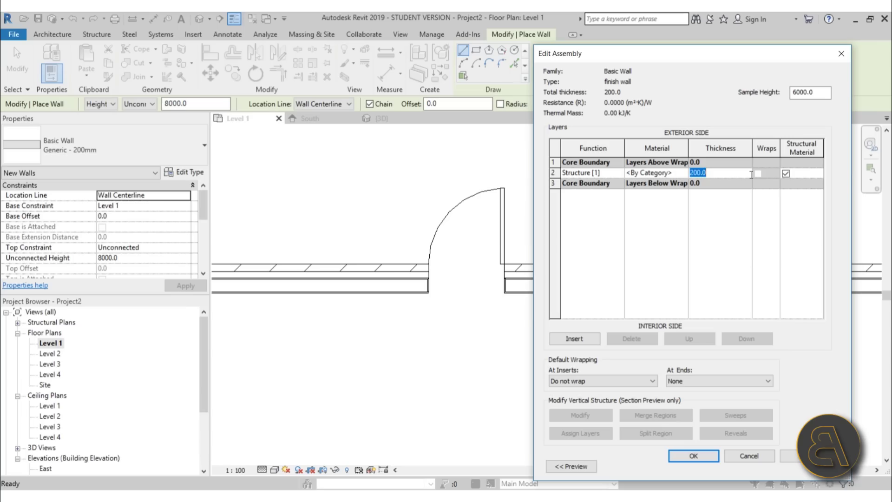
pyautogui.write('20')
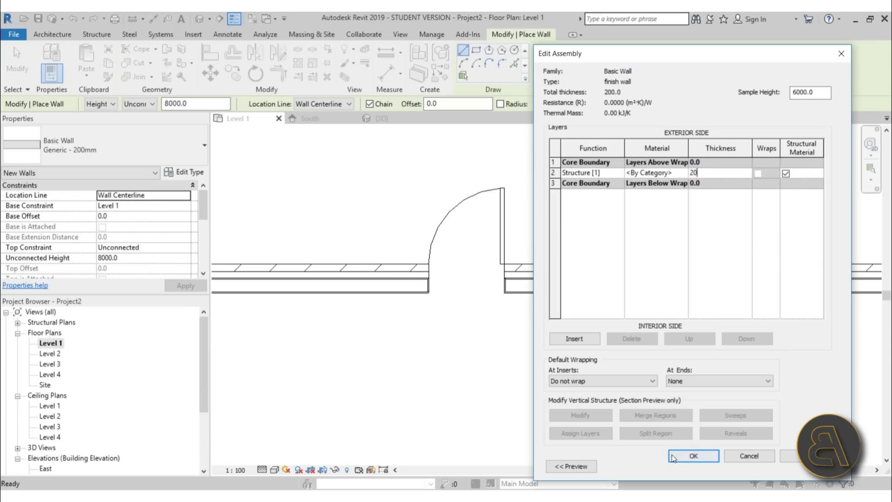
pyautogui.click(693, 456)
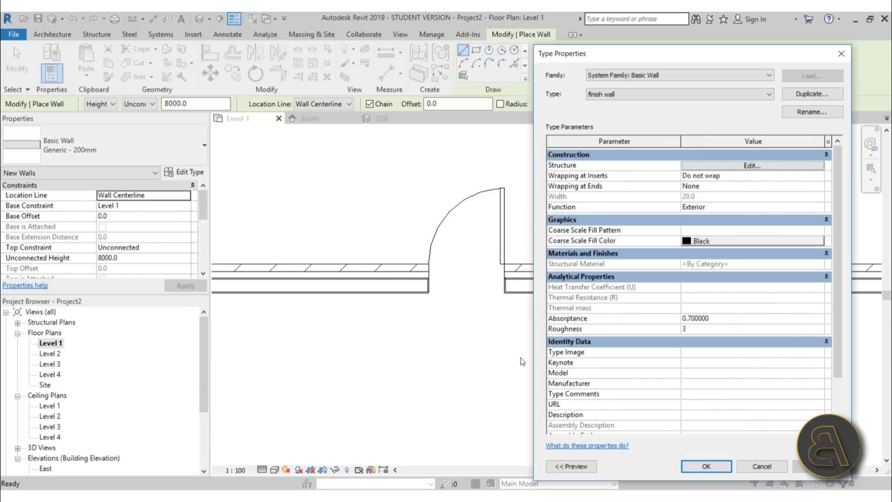
pyautogui.click(725, 467)
# Set the new wall's unconnected height to 1200 mm and its location line to Finish Face: Exterior
pyautogui.doubleClick(227, 105)
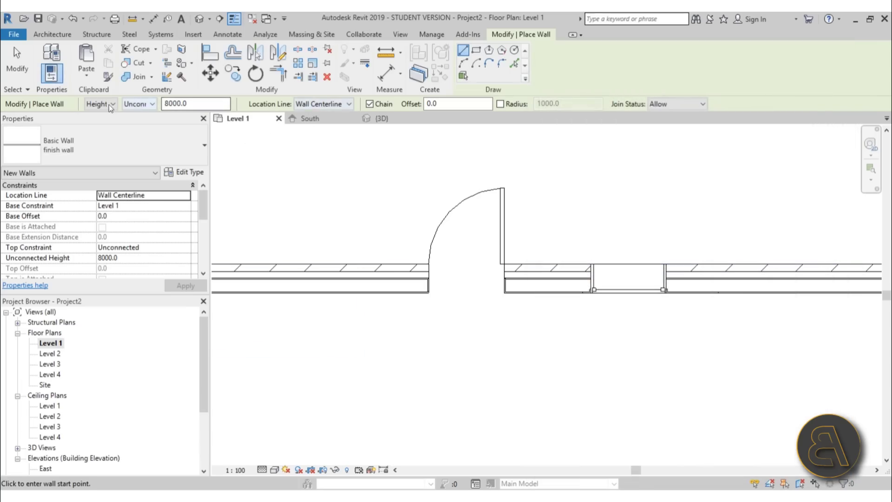
pyautogui.write('120')
pyautogui.click(325, 103)
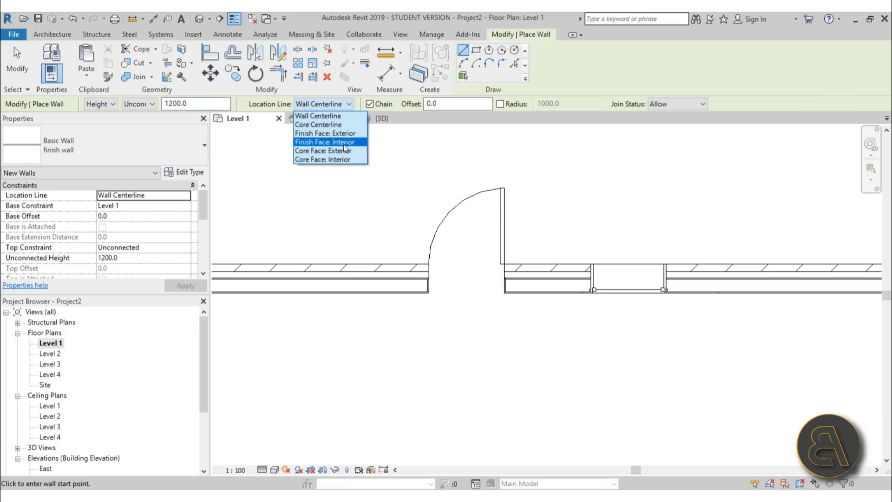
pyautogui.click(325, 134)
# Draw the finish wall along the brick wall's interior face, from the end nearest the door to beyond the window
pyautogui.scroll(5, 419, 227)
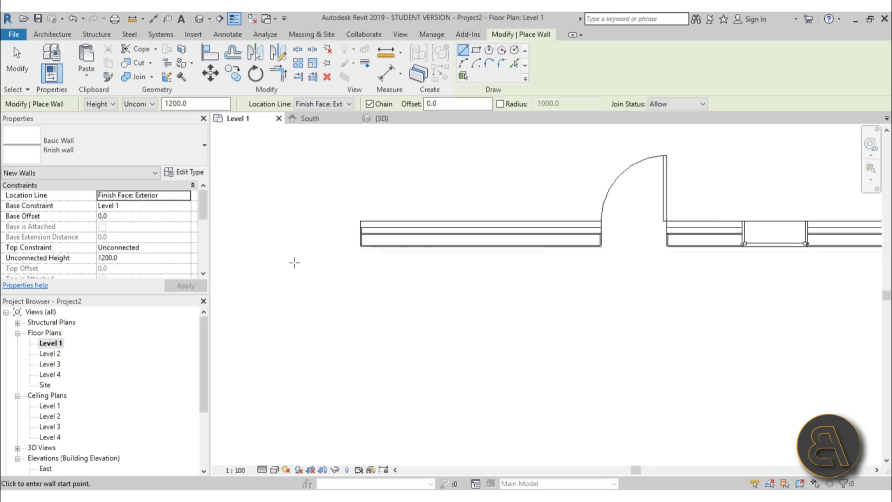
pyautogui.click(422, 236)
pyautogui.scroll(-3, 259, 255)
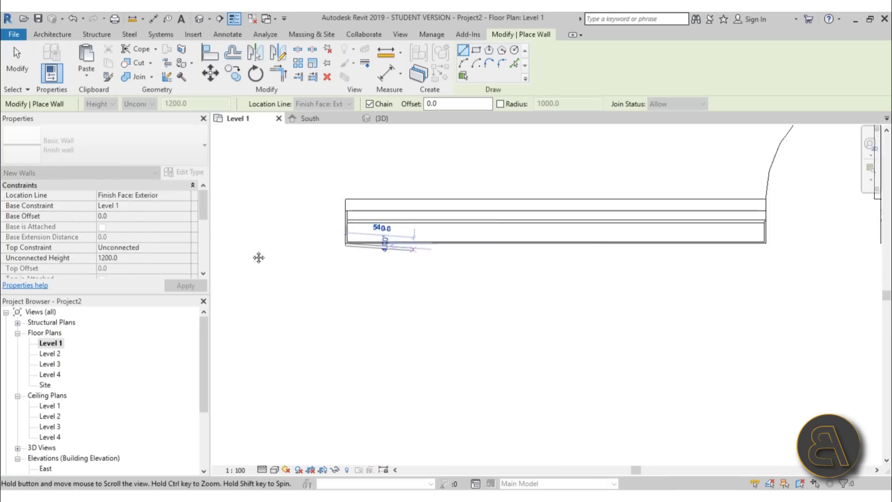
pyautogui.scroll(3, 434, 252)
pyautogui.moveTo(594, 259); pyautogui.dragTo(482, 243, button='middle')
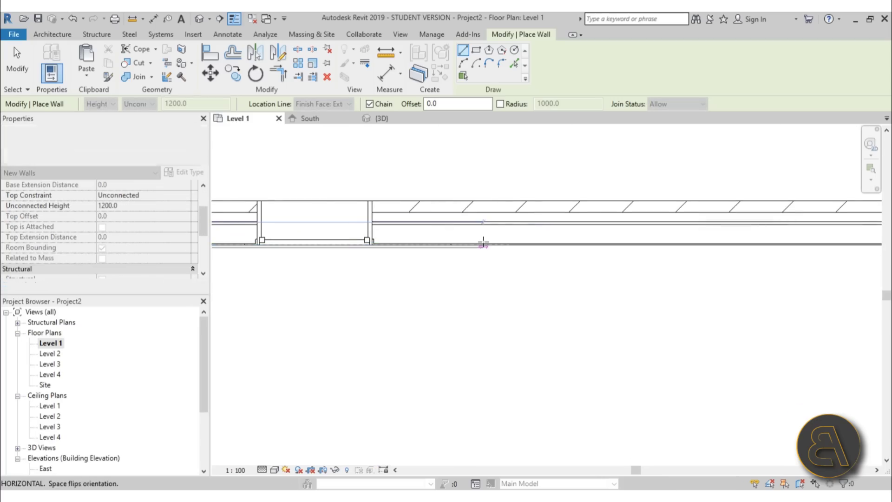
pyautogui.press('Escape')
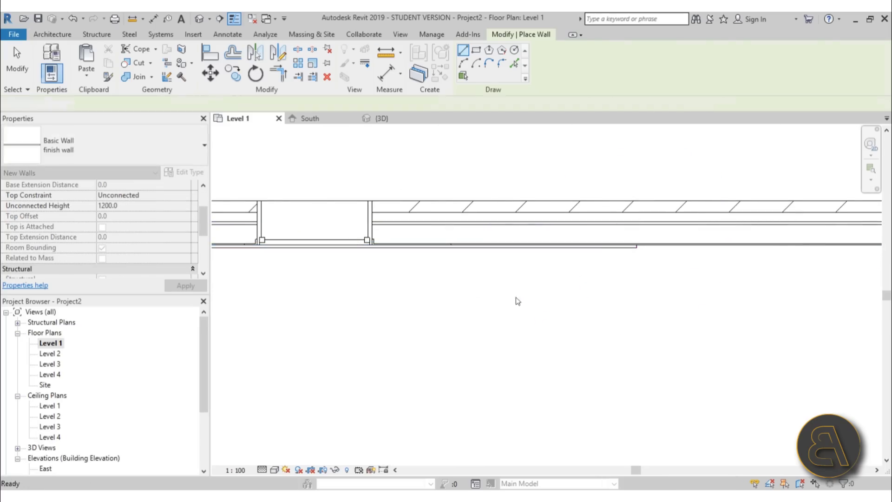
pyautogui.press('Escape')
pyautogui.moveTo(415, 295); pyautogui.dragTo(545, 260, button='middle')
pyautogui.scroll(3, 418, 261)
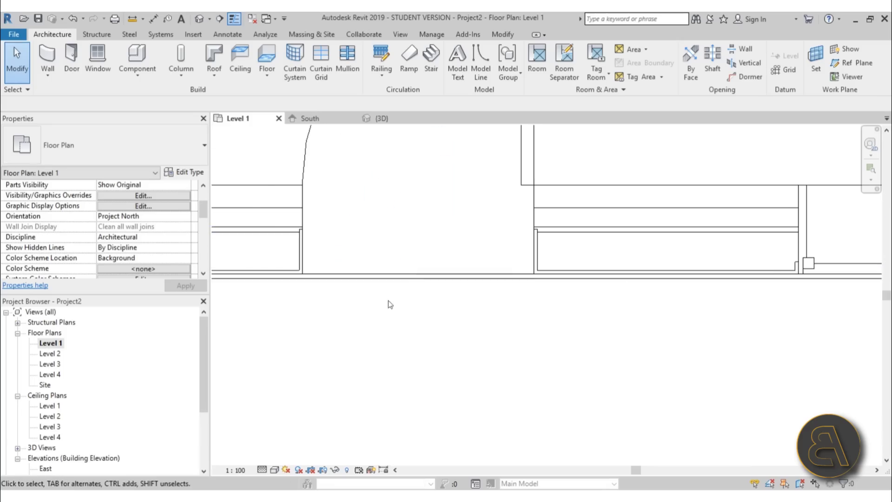
pyautogui.scroll(-3, 548, 286)
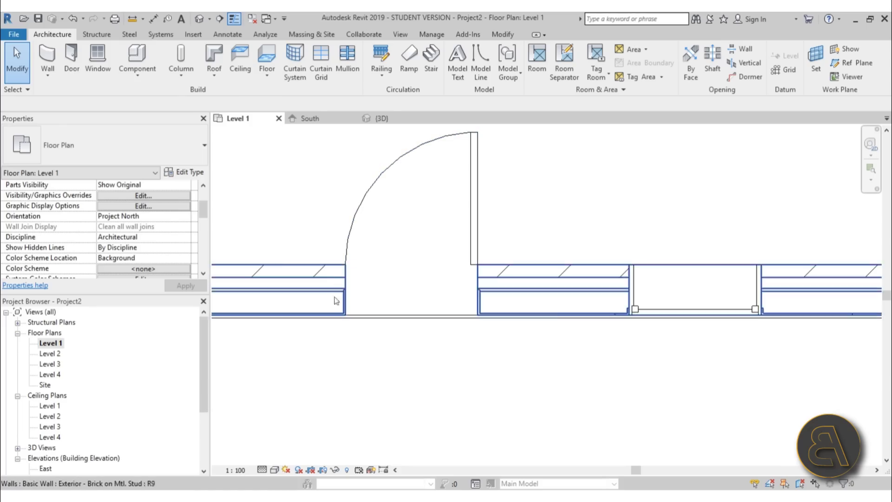
# In the 3D view, join the finish wall's geometry with the brick wall so the door and window openings cut through it
pyautogui.click(199, 19)
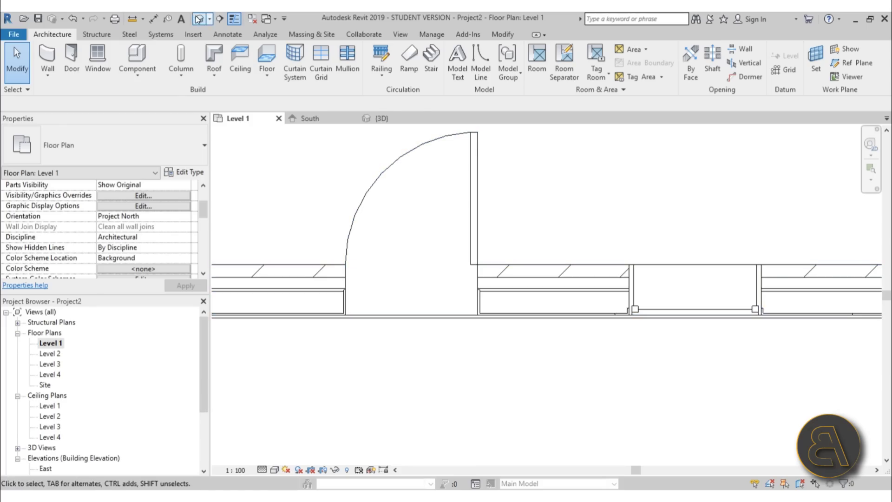
pyautogui.scroll(-3, 518, 340)
pyautogui.scroll(3, 317, 161)
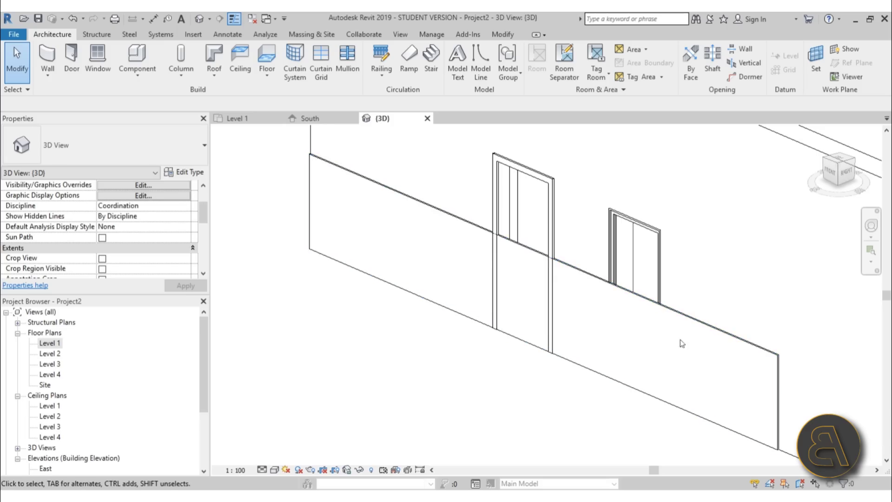
pyautogui.scroll(-1, 596, 390)
pyautogui.moveTo(594, 386); pyautogui.dragTo(468, 363, button='middle')
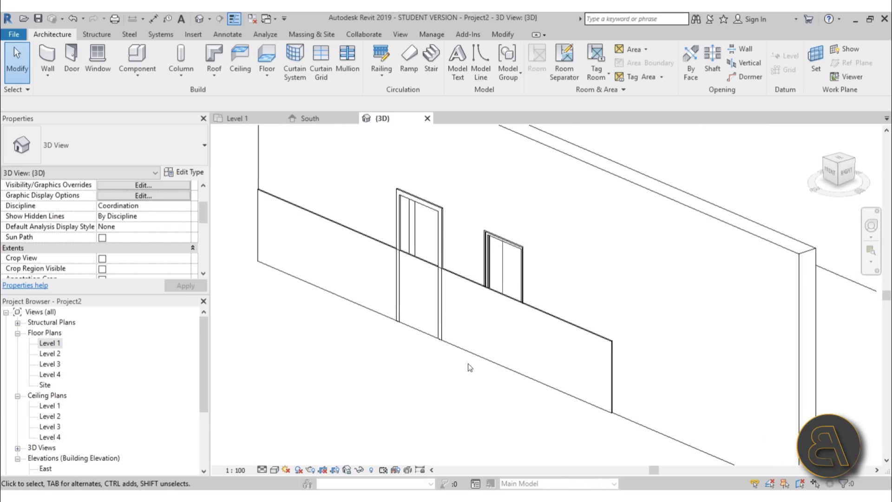
pyautogui.click(505, 34)
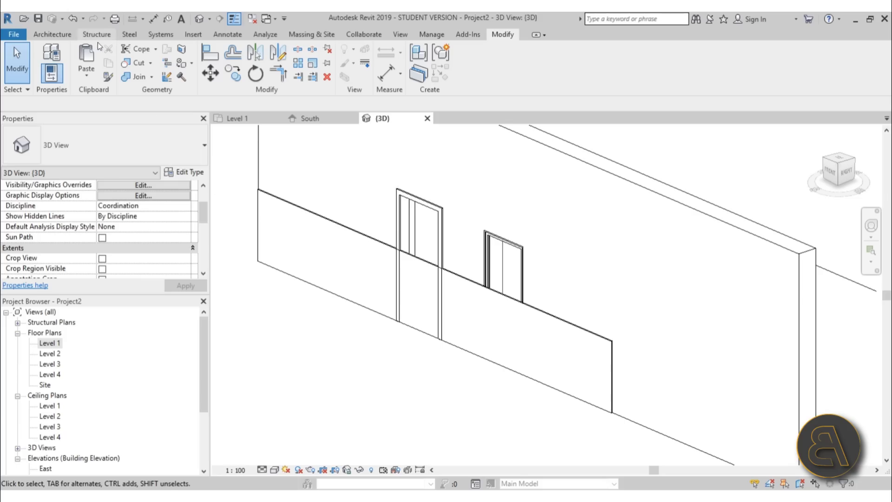
pyautogui.click(137, 77)
pyautogui.click(293, 206)
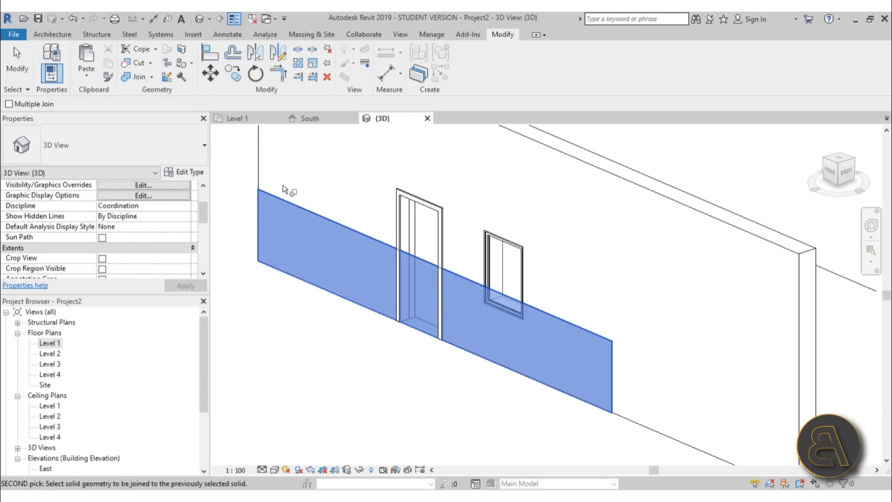
pyautogui.click(260, 169)
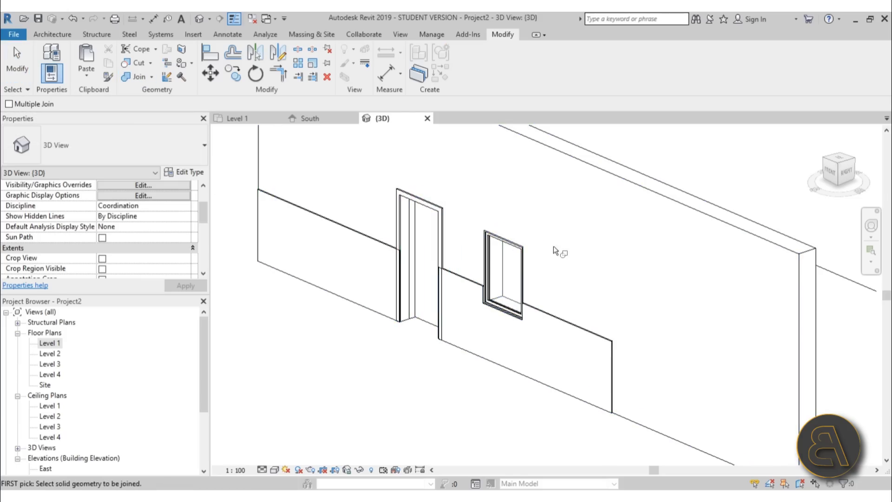
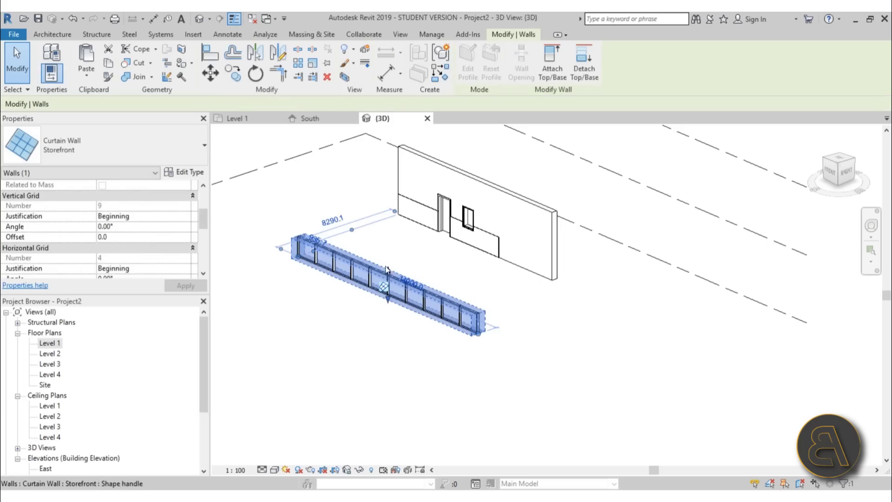
# Stretch the top of the Storefront curtain wall upward until it is several panel rows high
pyautogui.moveTo(389, 274); pyautogui.dragTo(389, 163)
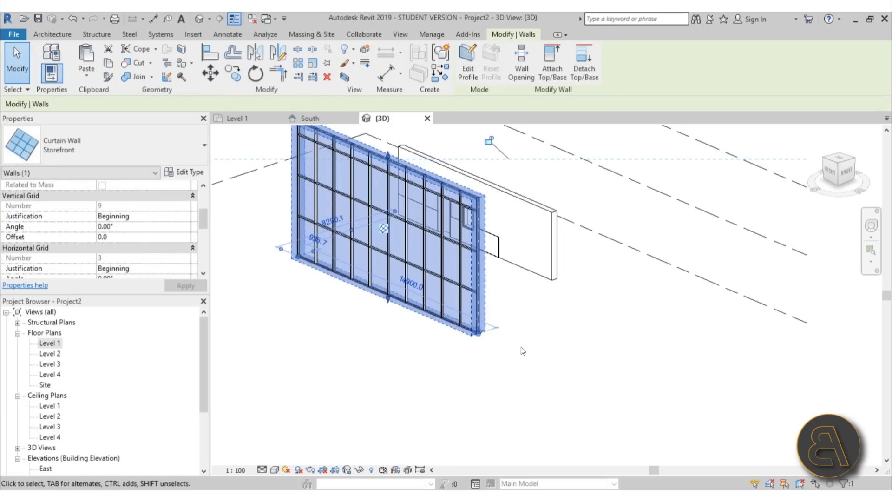
pyautogui.press('Escape')
pyautogui.keyDown('shift'); pyautogui.moveTo(451, 321); pyautogui.dragTo(377, 328, button='middle'); pyautogui.keyUp('shift')
pyautogui.scroll(5, 424, 290)
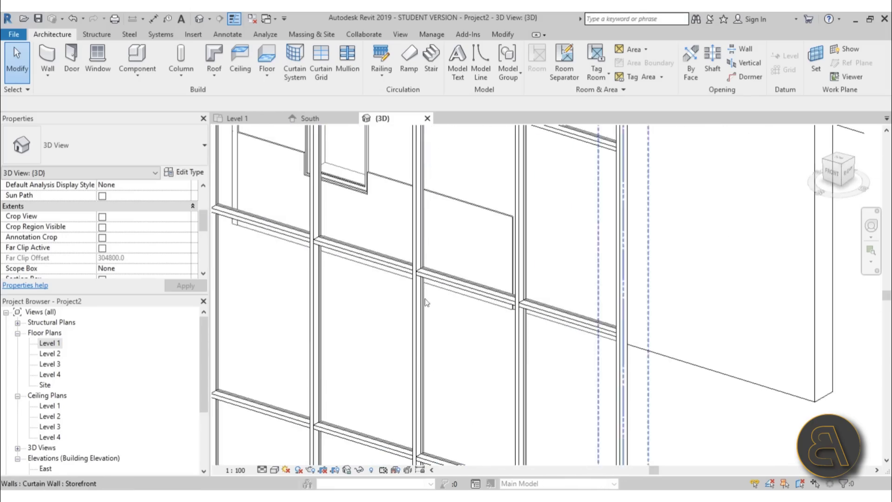
pyautogui.scroll(-5, 448, 292)
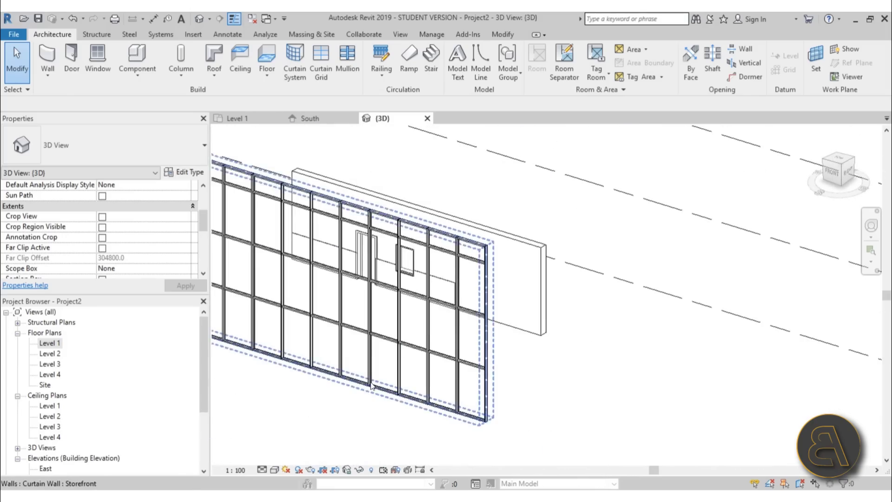
# Inspect the Storefront curtain wall's vertical mullions in the Level 1 floor plan
pyautogui.click(455, 348)
pyautogui.hotkey('ctrl', 'Tab')
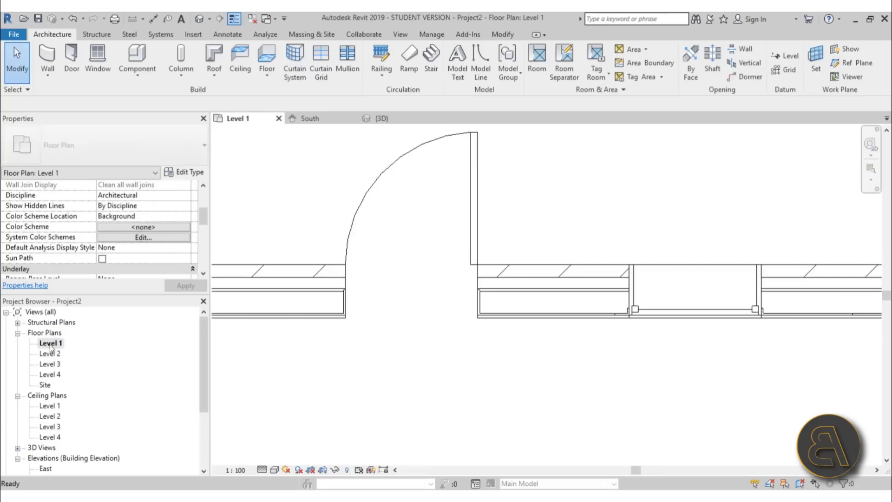
pyautogui.scroll(-3, 445, 336)
pyautogui.moveTo(446, 335); pyautogui.dragTo(484, 242, button='middle')
pyautogui.scroll(3, 502, 235)
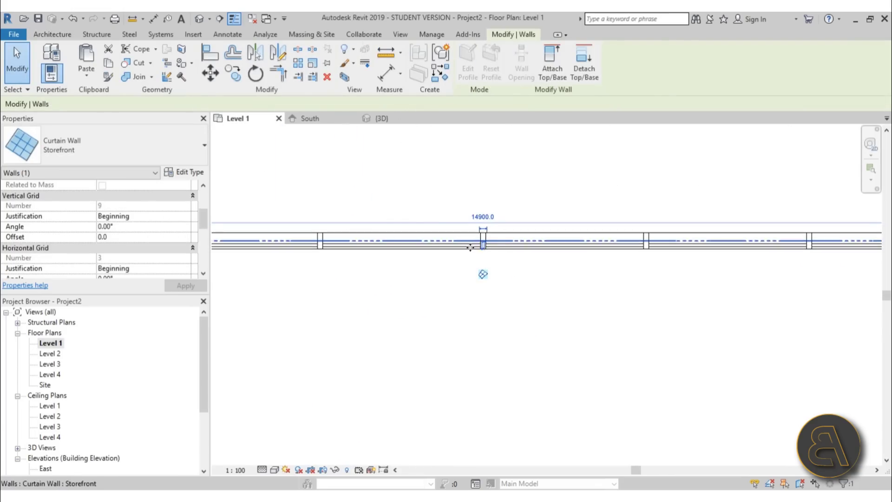
pyautogui.scroll(2, 502, 241)
# Examine in 3D how the curtain wall's mullions meet along its top edge and end corner
pyautogui.click(199, 20)
pyautogui.scroll(-3, 465, 242)
pyautogui.keyDown('shift'); pyautogui.moveTo(465, 241); pyautogui.dragTo(502, 269, button='middle'); pyautogui.keyUp('shift')
pyautogui.scroll(5, 502, 269)
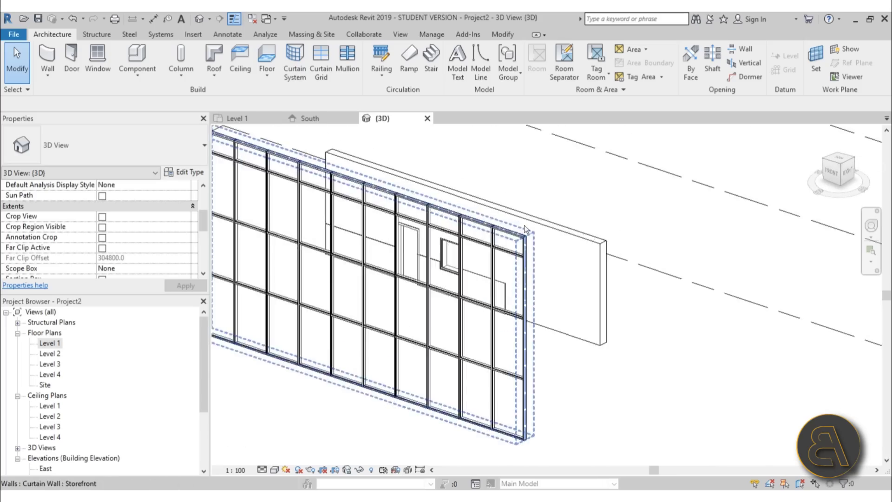
pyautogui.scroll(3, 504, 255)
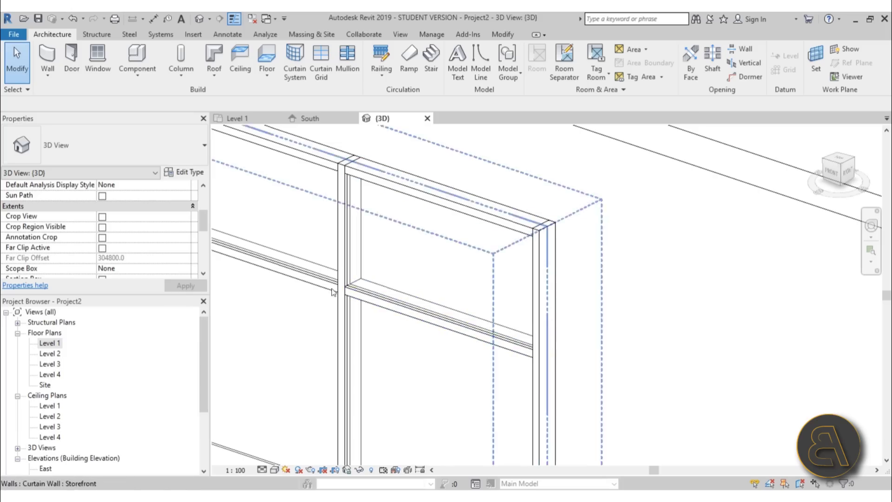
pyautogui.scroll(-3, 338, 262)
pyautogui.scroll(2, 368, 297)
pyautogui.moveTo(369, 296); pyautogui.dragTo(454, 259, button='middle')
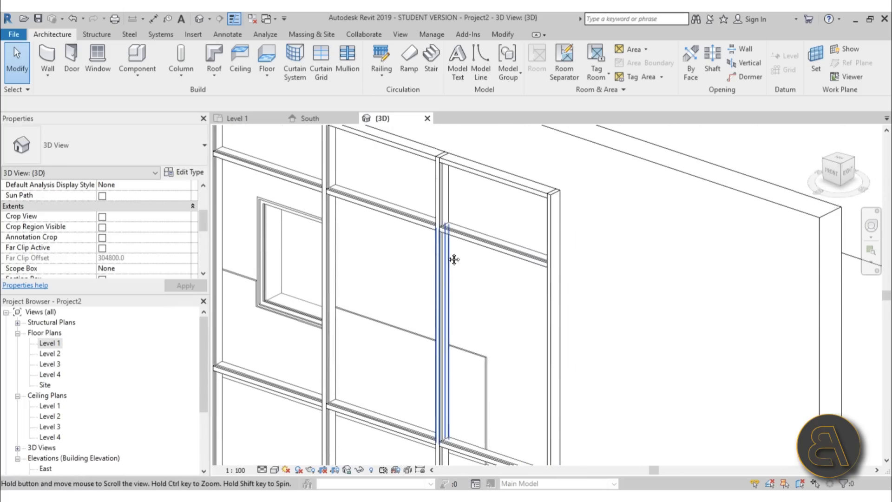
pyautogui.scroll(3, 488, 203)
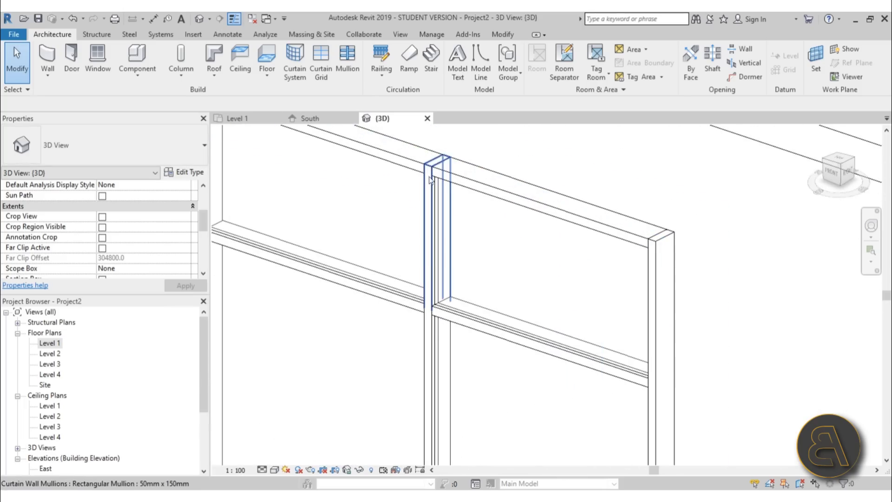
pyautogui.scroll(-3, 555, 194)
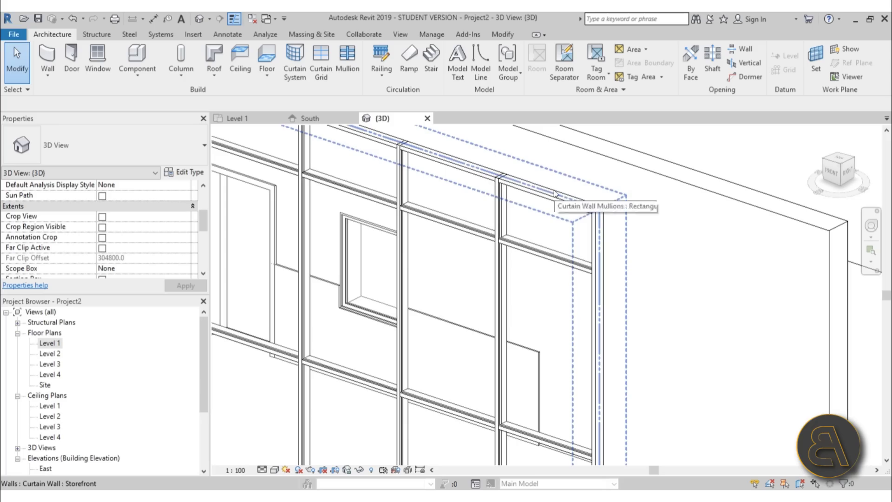
# Set the Storefront type's interior vertical and horizontal mullions to Rectangular Mullion : 30mm Square
pyautogui.click(554, 194)
pyautogui.scroll(-3, 554, 195)
pyautogui.keyDown('shift'); pyautogui.moveTo(554, 194); pyautogui.dragTo(618, 268, button='middle'); pyautogui.keyUp('shift')
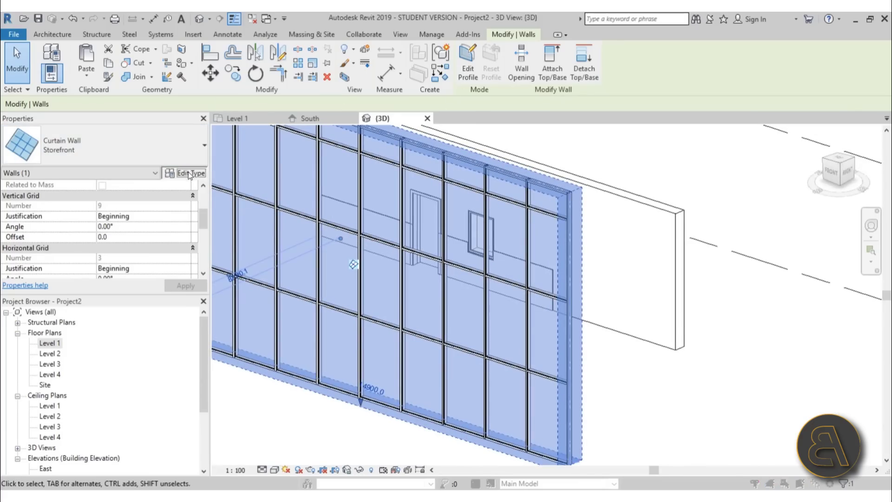
pyautogui.click(184, 172)
pyautogui.scroll(-3, 715, 254)
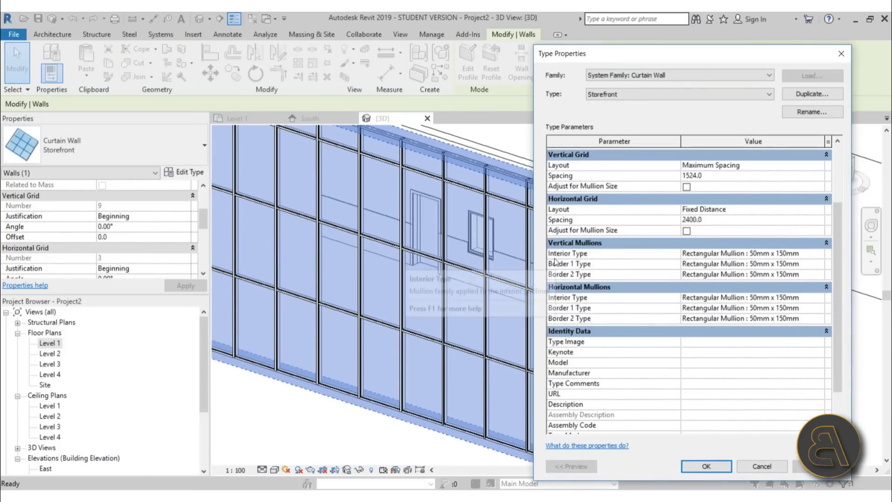
pyautogui.click(818, 255)
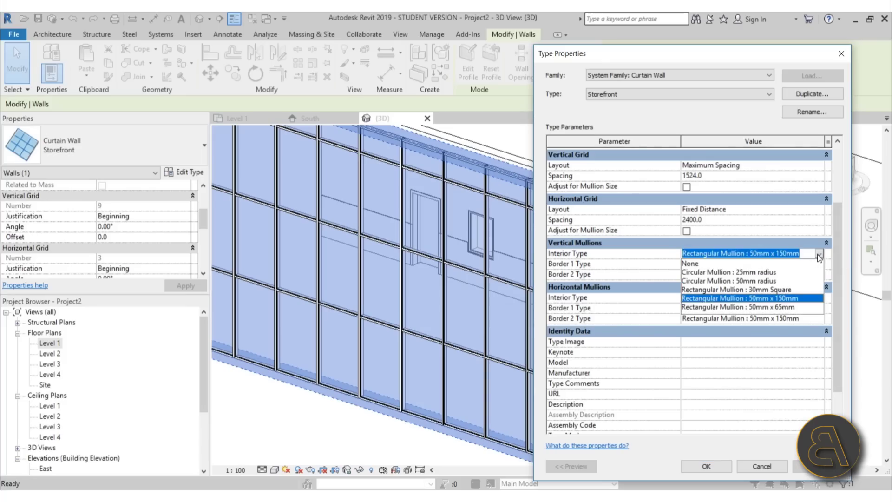
pyautogui.click(774, 290)
pyautogui.click(820, 299)
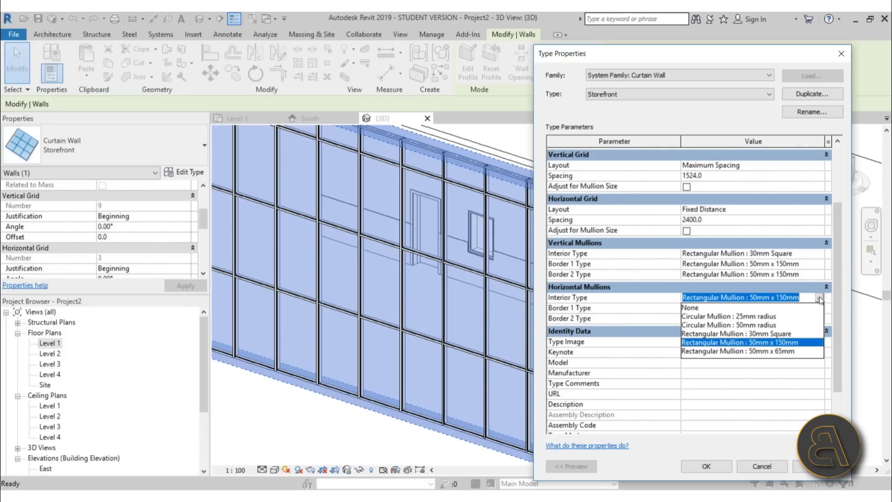
pyautogui.click(752, 334)
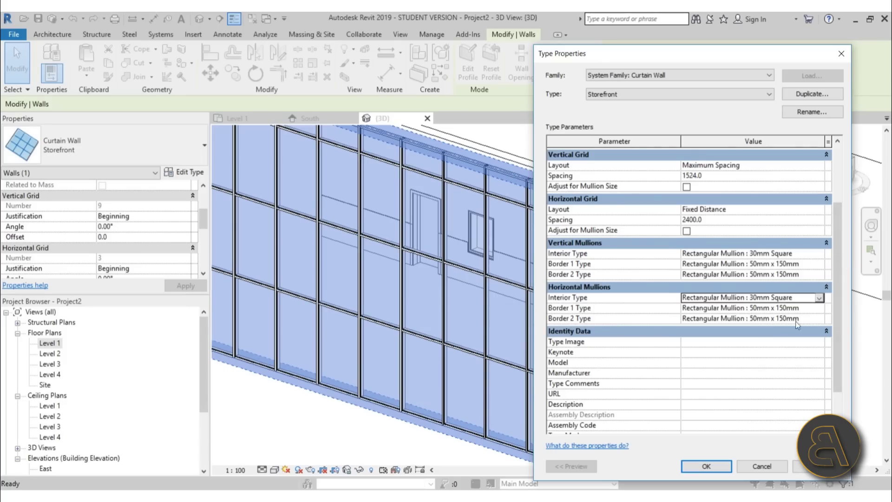
pyautogui.click(706, 467)
# Examine the joints where the interior vertical mullions meet the curtain wall's top border mullion
pyautogui.scroll(5, 561, 350)
pyautogui.scroll(3, 559, 345)
pyautogui.press('Escape')
pyautogui.scroll(3, 481, 353)
pyautogui.scroll(-5, 504, 263)
pyautogui.scroll(-3, 479, 246)
pyautogui.scroll(3, 478, 228)
pyautogui.scroll(4, 479, 225)
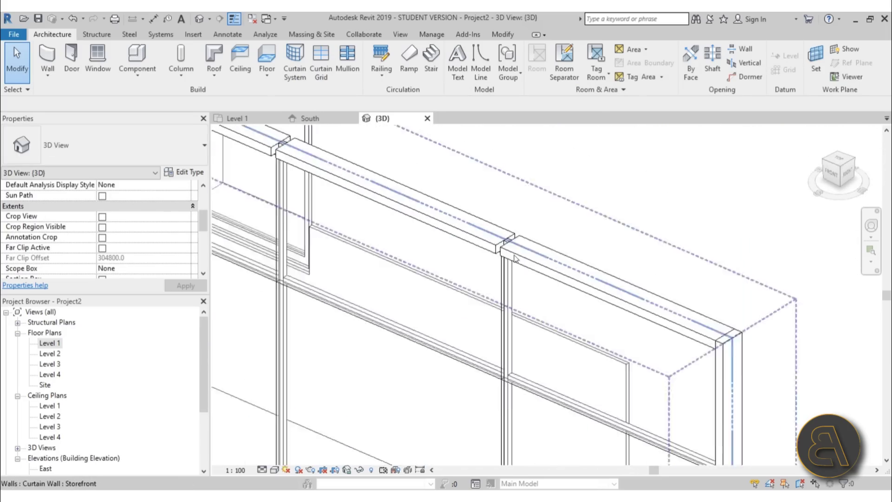
pyautogui.keyDown('shift'); pyautogui.moveTo(483, 227); pyautogui.dragTo(492, 278, button='middle'); pyautogui.keyUp('shift')
pyautogui.scroll(5, 472, 306)
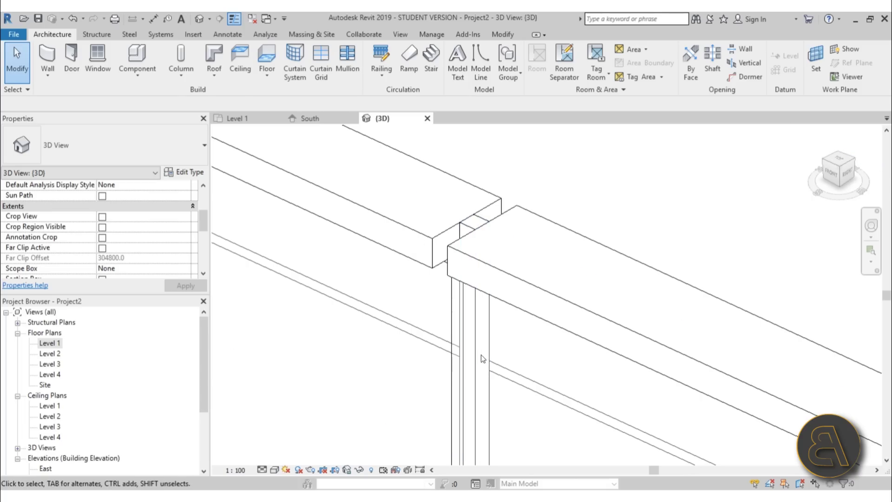
pyautogui.scroll(-5, 482, 230)
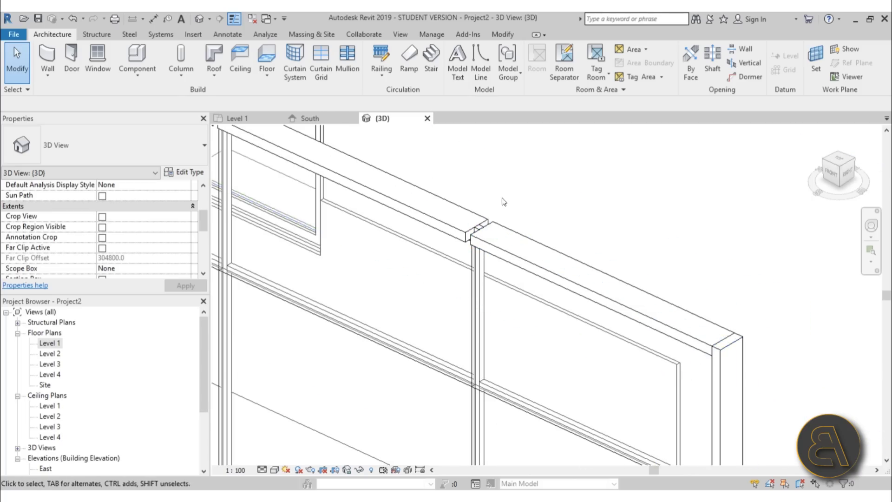
pyautogui.scroll(4, 483, 237)
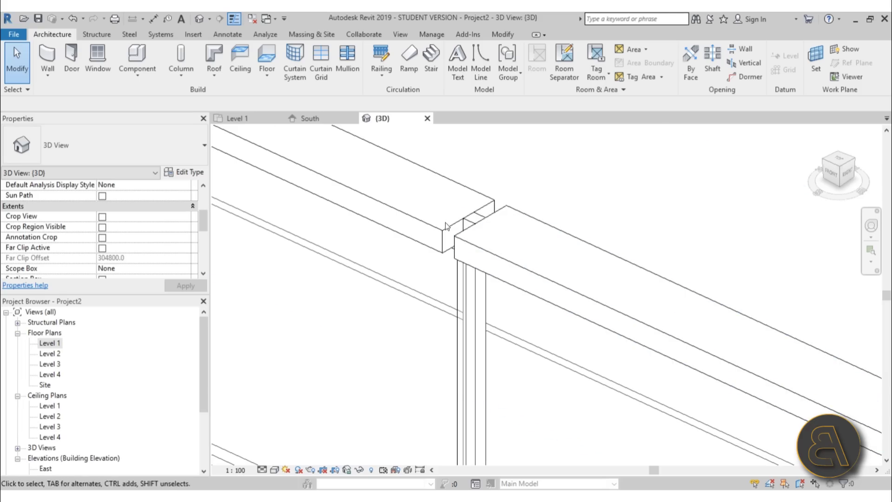
pyautogui.scroll(-3, 474, 243)
pyautogui.scroll(3, 532, 301)
pyautogui.moveTo(532, 301); pyautogui.dragTo(463, 420, button='middle')
pyautogui.scroll(2, 443, 194)
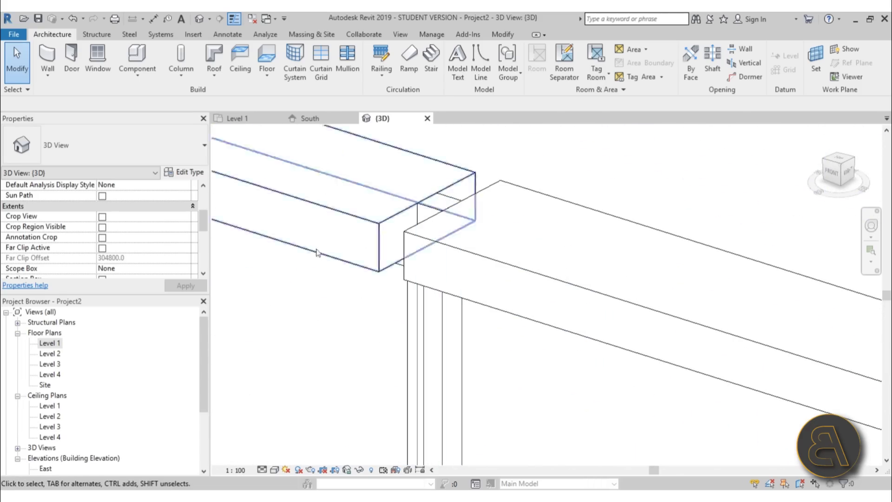
# Toggle the join of the vertical mullion nearest the wall's end so the top border mullion runs continuously over it
pyautogui.click(461, 341)
pyautogui.keyDown('shift'); pyautogui.moveTo(489, 325); pyautogui.dragTo(487, 237, button='middle'); pyautogui.keyUp('shift')
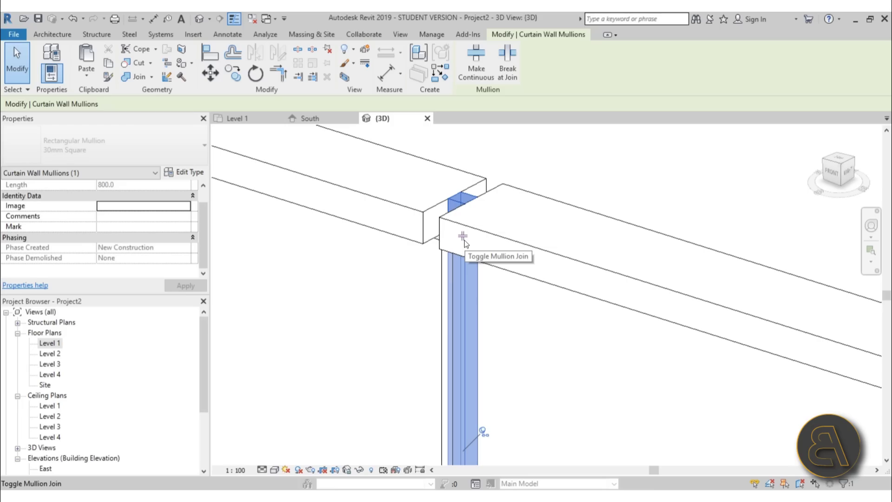
pyautogui.click(464, 239)
pyautogui.scroll(-3, 488, 218)
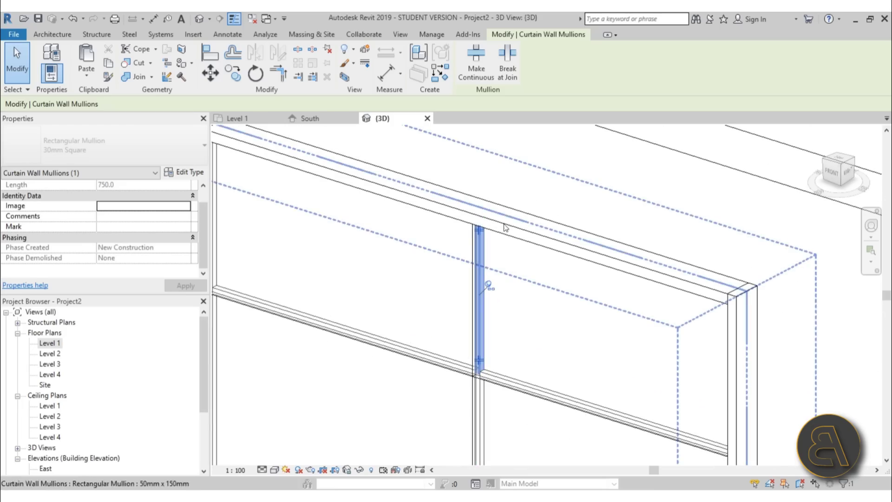
# Toggle the horizontal interior mullion's join at the next vertical mullion so the horizontal piece runs through the joint
pyautogui.scroll(4, 479, 228)
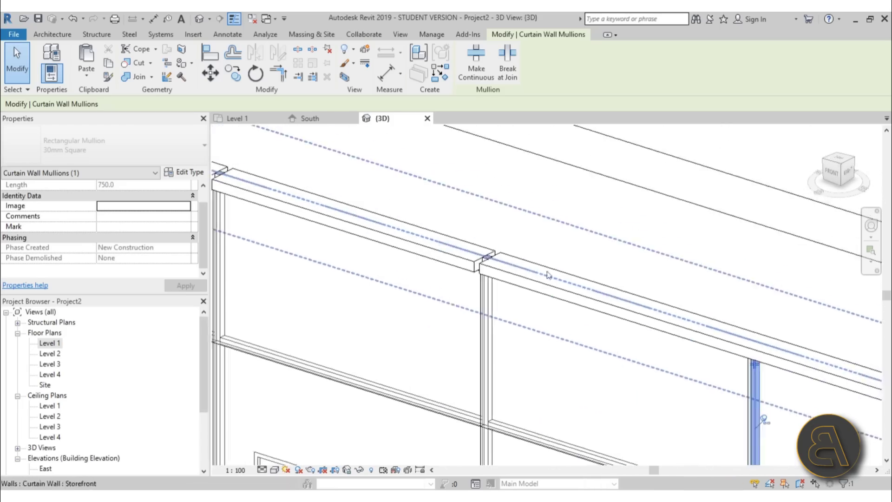
pyautogui.click(475, 295)
pyautogui.scroll(-3, 478, 239)
pyautogui.scroll(3, 399, 232)
pyautogui.moveTo(386, 279); pyautogui.dragTo(472, 277, button='middle')
pyautogui.scroll(-2, 472, 277)
pyautogui.scroll(3, 428, 219)
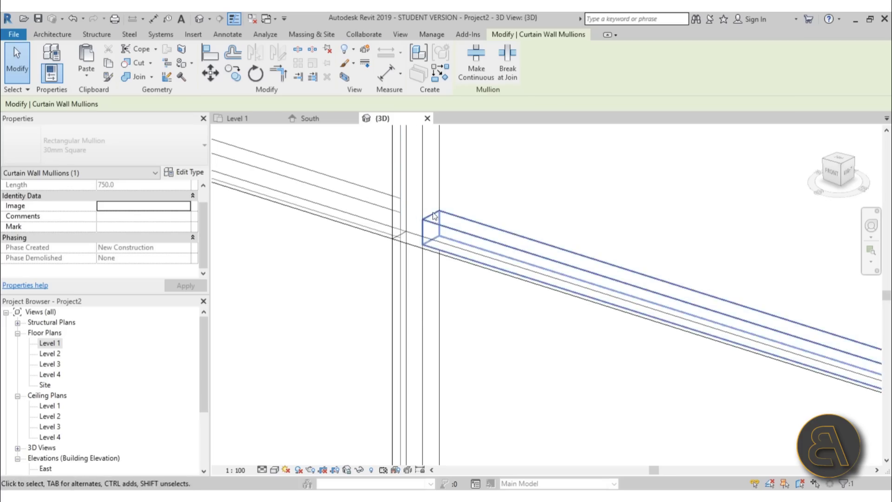
pyautogui.click(506, 235)
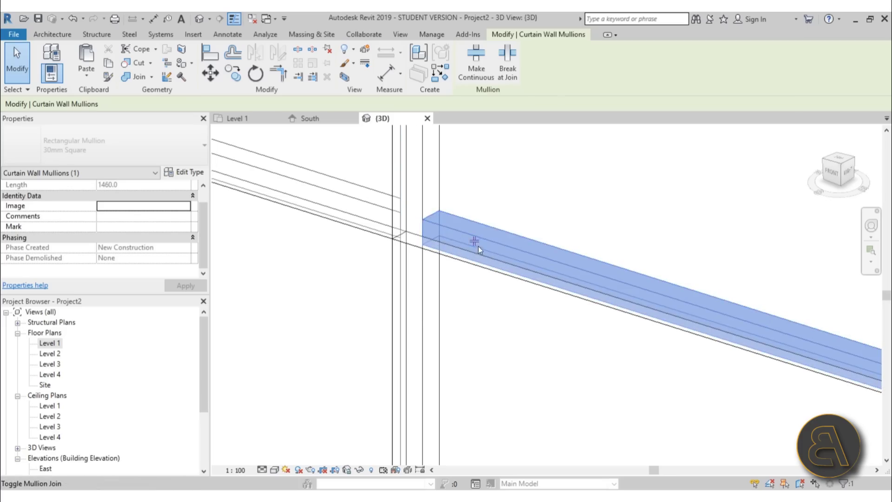
pyautogui.click(463, 238)
pyautogui.click(474, 299)
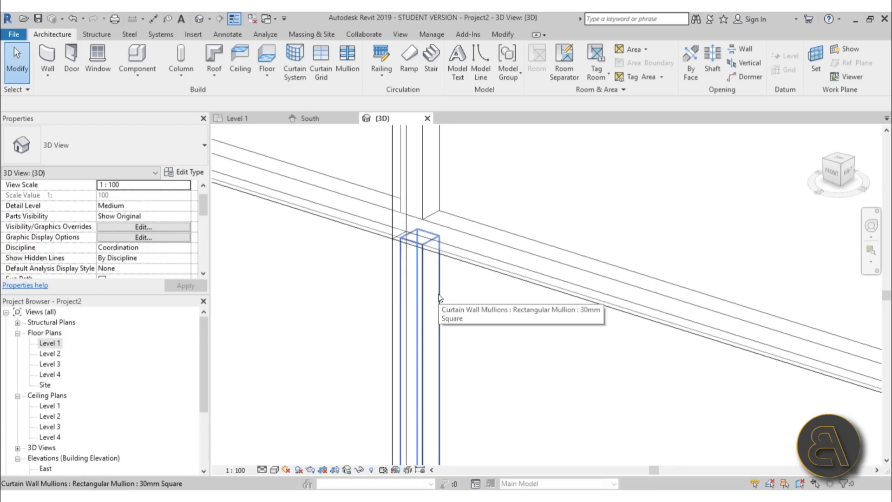
# Toggle the second vertical mullion's upper join so the top border mullion runs continuously over it
pyautogui.scroll(-5, 576, 240)
pyautogui.scroll(2, 520, 261)
pyautogui.scroll(-2, 543, 269)
pyautogui.scroll(6, 533, 193)
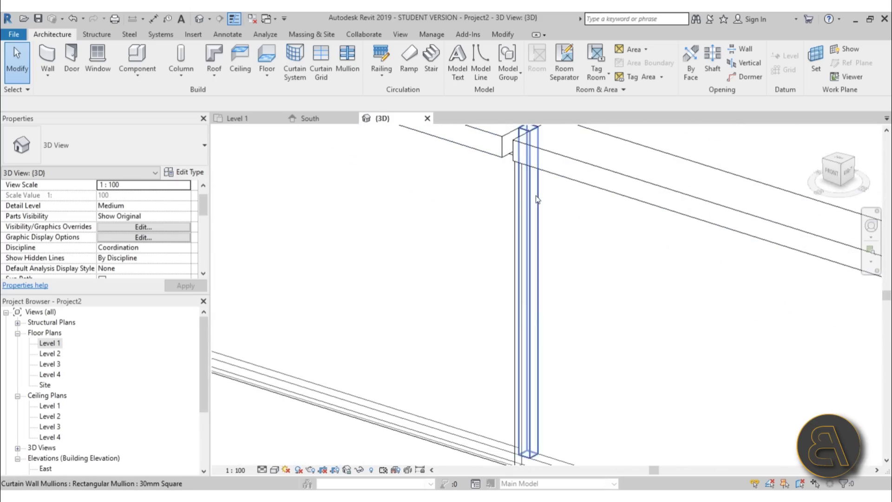
pyautogui.click(533, 197)
pyautogui.scroll(-2, 547, 245)
pyautogui.scroll(-2, 502, 251)
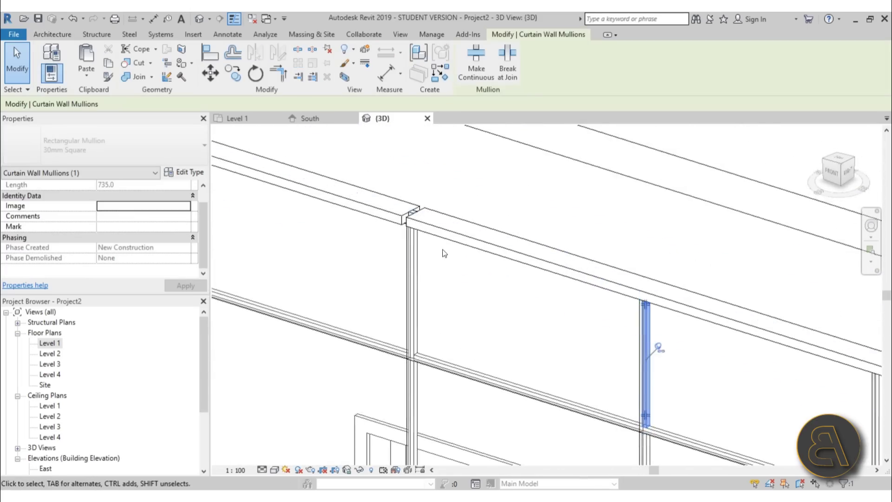
pyautogui.press('Escape')
pyautogui.scroll(4, 428, 258)
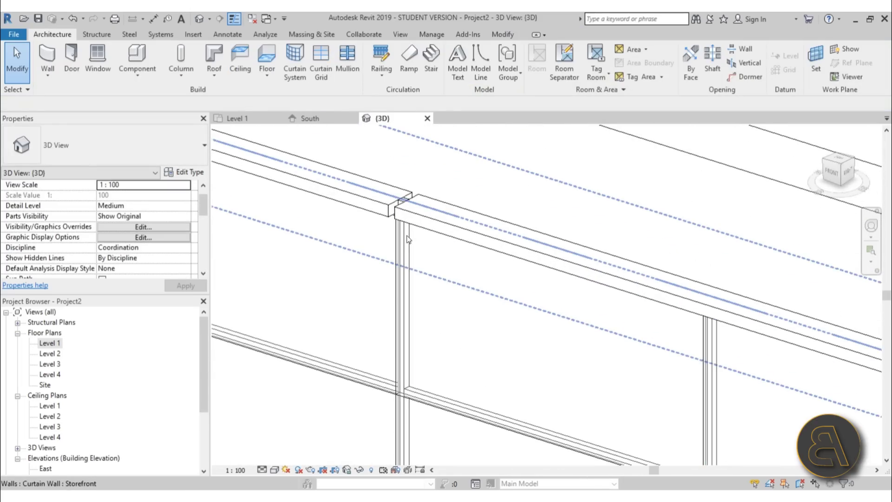
pyautogui.click(407, 239)
pyautogui.scroll(-4, 474, 238)
pyautogui.scroll(-3, 477, 237)
pyautogui.click(451, 353)
pyautogui.press('Escape')
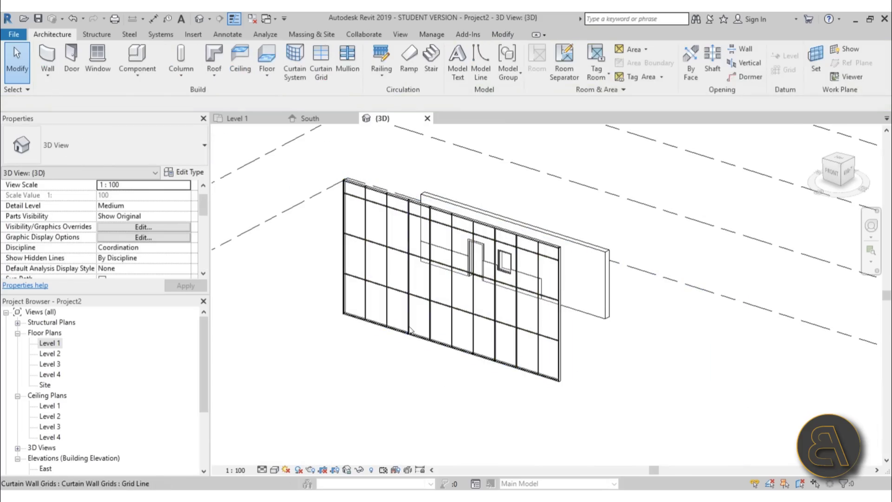
# Edit the straight curtain wall's profile by pulling its upper-left corner outward and down, remove the conflicting constraints and finish the sketch
pyautogui.click(409, 331)
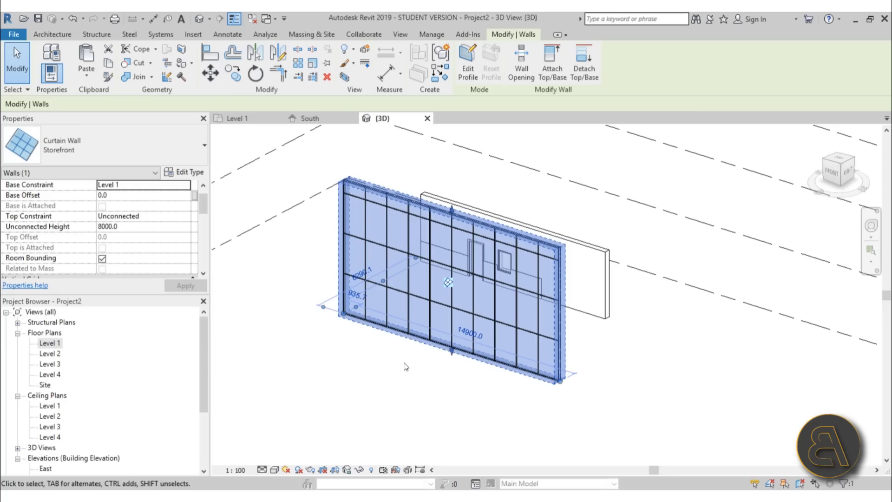
pyautogui.click(463, 72)
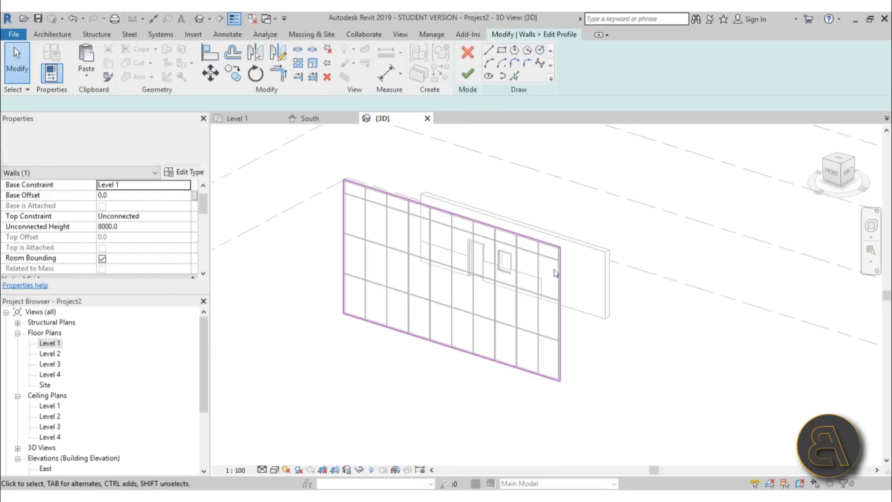
pyautogui.click(351, 225)
pyautogui.moveTo(351, 226)
pyautogui.mouseDown()
pyautogui.moveTo(302, 265)
pyautogui.moveTo(311, 255)
pyautogui.mouseUp()
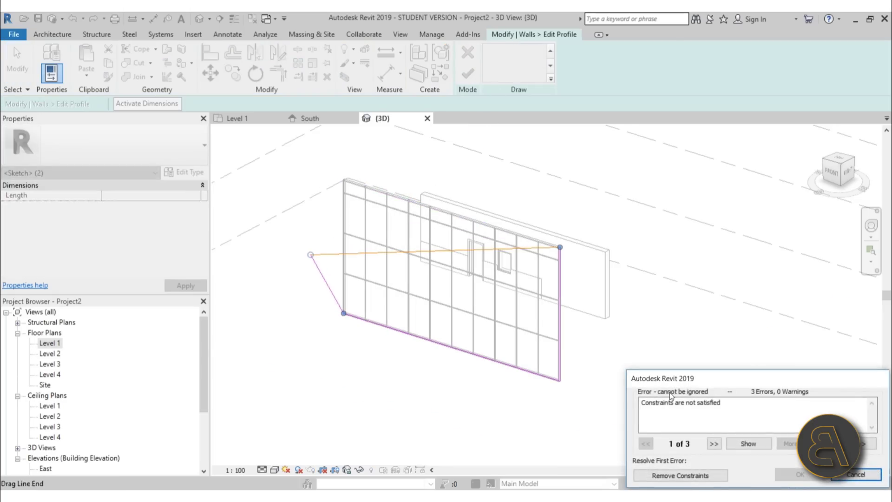
pyautogui.click(681, 479)
pyautogui.click(474, 78)
pyautogui.press('Escape')
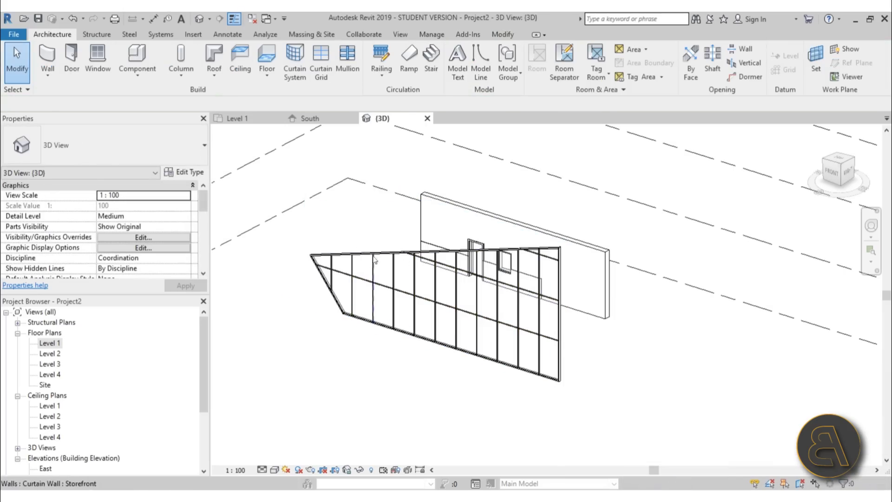
pyautogui.scroll(3, 385, 249)
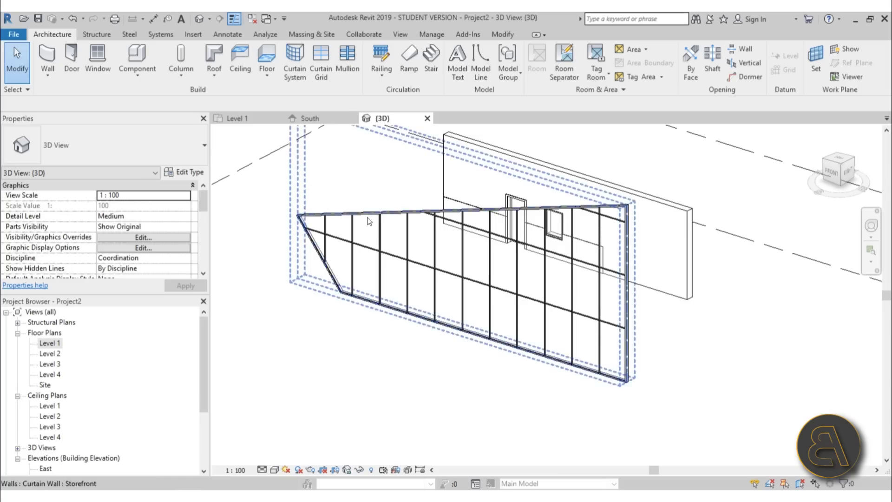
pyautogui.scroll(-3, 357, 214)
# Start a Storefront curtain wall in the Level 1 floor plan with an unconnected height of 10000 mm
pyautogui.doubleClick(49, 344)
pyautogui.scroll(-5, 427, 291)
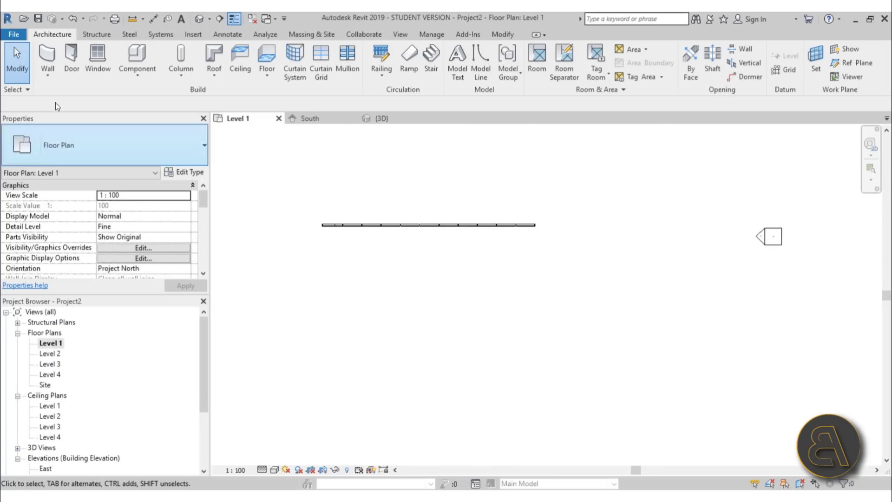
pyautogui.click(50, 58)
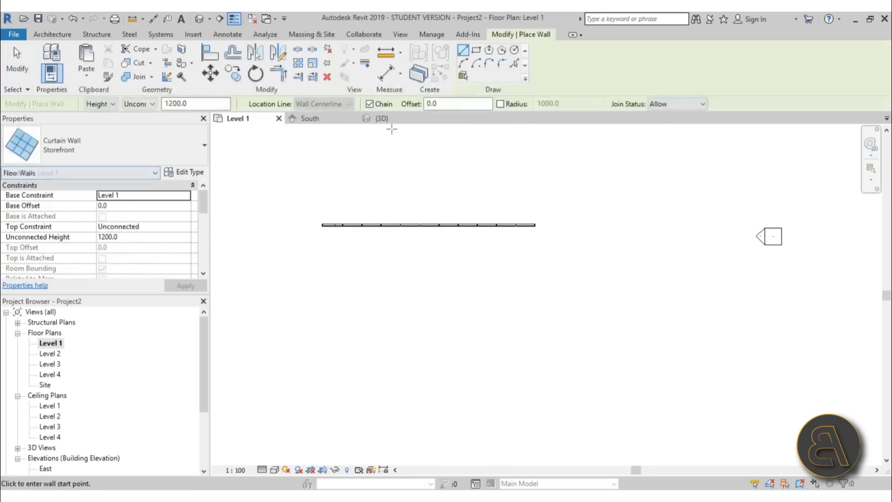
pyautogui.click(132, 107)
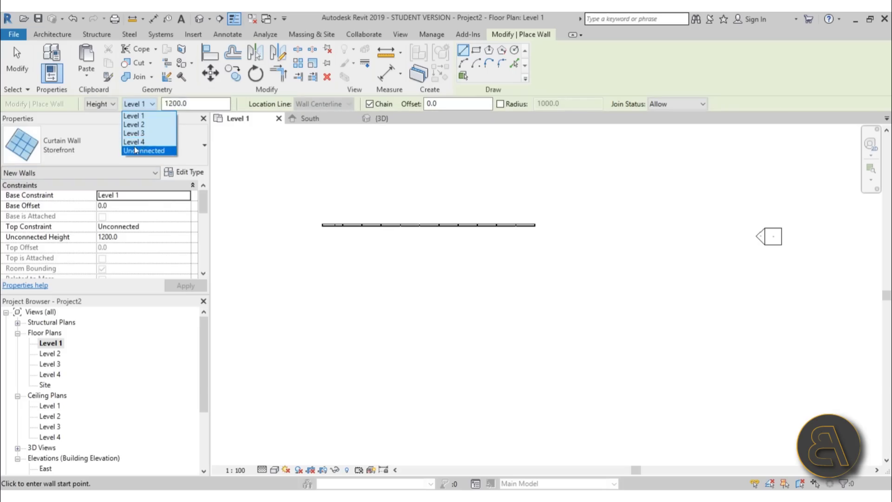
pyautogui.click(134, 124)
pyautogui.keyDown('ctrl'); pyautogui.scroll(-1, 332, 298); pyautogui.keyUp('ctrl')
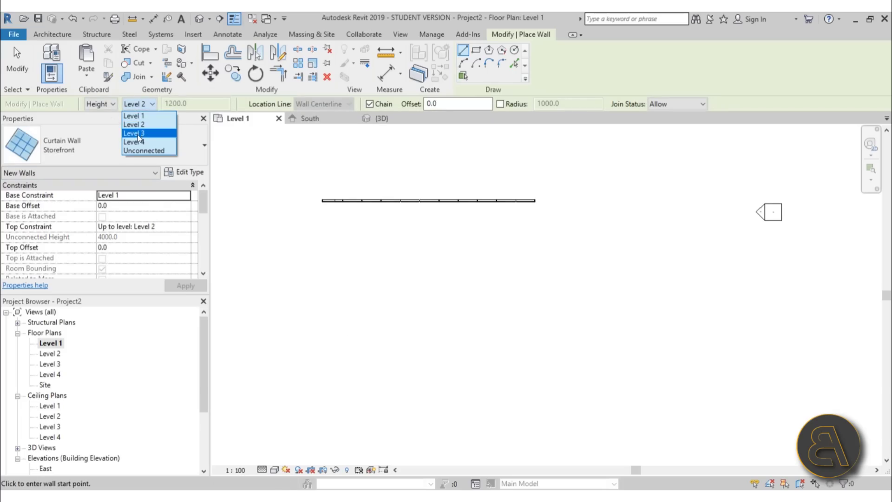
pyautogui.click(138, 149)
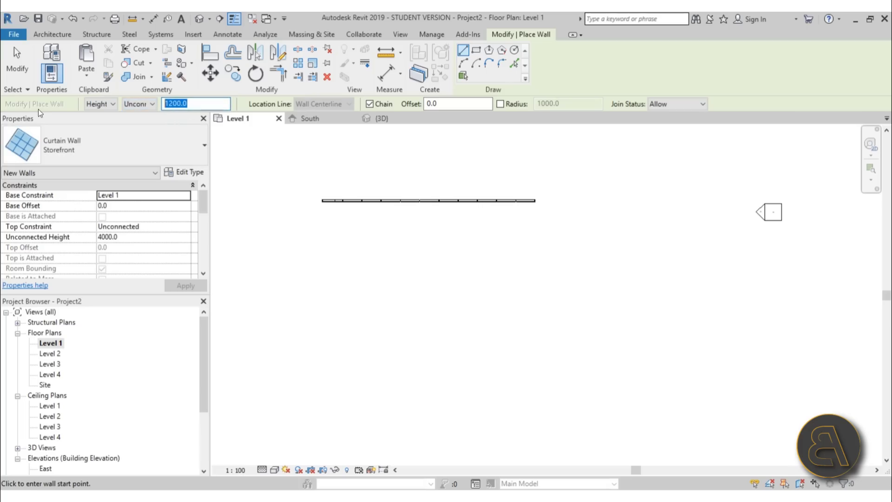
pyautogui.write('10000')
# Draw a semicircular curtain wall with a radius of about 7670 mm below the straight one using a start-end-radius arc
pyautogui.click(463, 63)
pyautogui.click(329, 331)
pyautogui.click(535, 330)
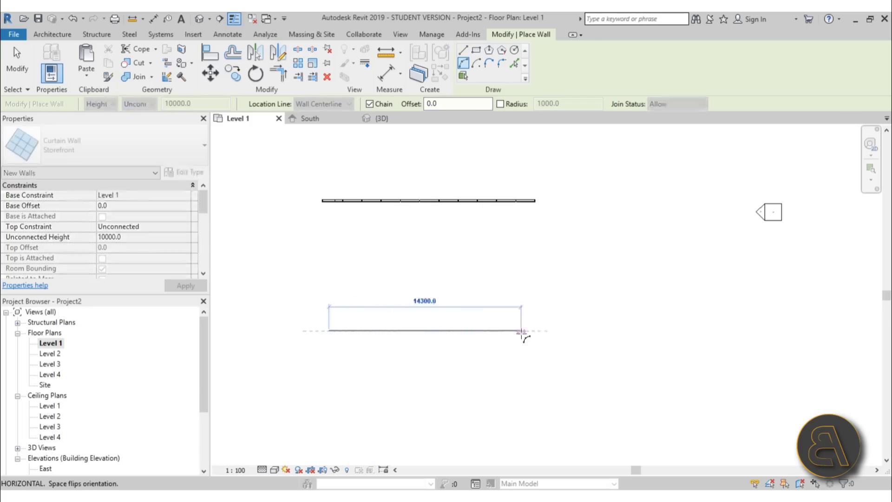
pyautogui.click(418, 412)
pyautogui.scroll(4, 411, 340)
pyautogui.press('Escape')
pyautogui.press('Escape')
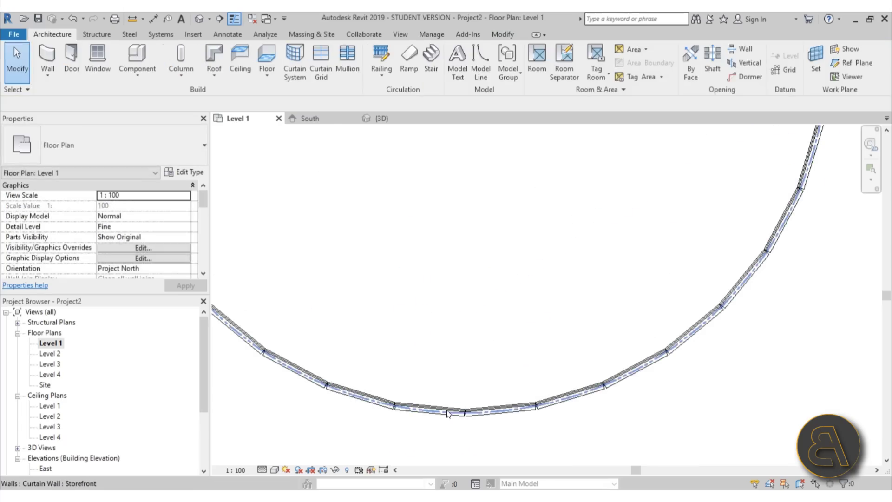
pyautogui.click(447, 410)
pyautogui.scroll(-4, 420, 261)
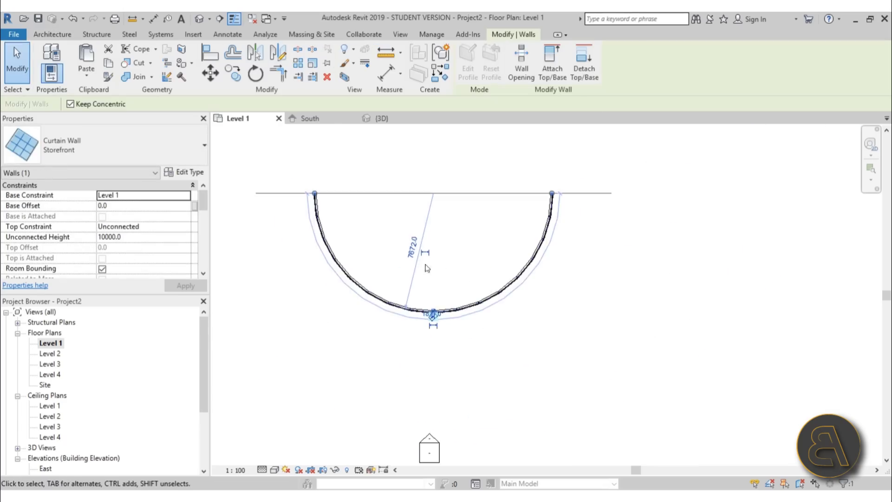
pyautogui.press('Escape')
# Select the curved curtain wall in the 3D view and check whether its profile can be edited
pyautogui.click(195, 19)
pyautogui.scroll(-3, 464, 324)
pyautogui.keyDown('shift'); pyautogui.moveTo(464, 324); pyautogui.dragTo(478, 322, button='middle'); pyautogui.keyUp('shift')
pyautogui.scroll(3, 479, 322)
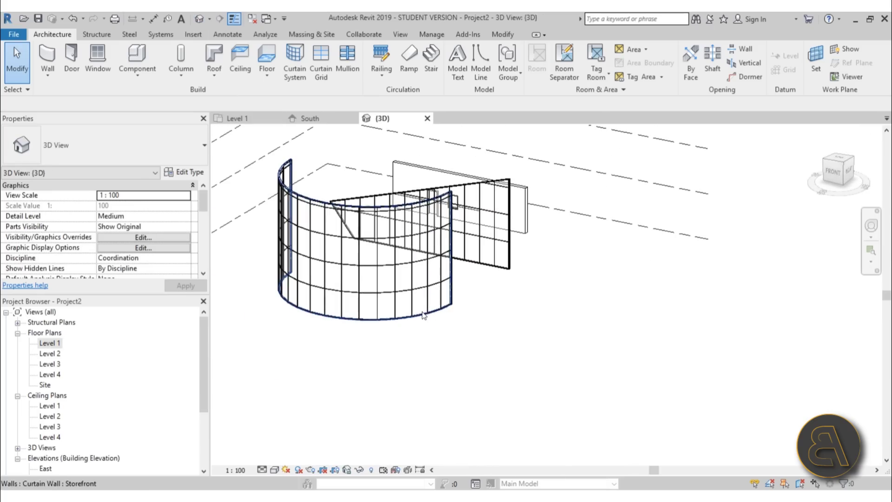
pyautogui.click(414, 317)
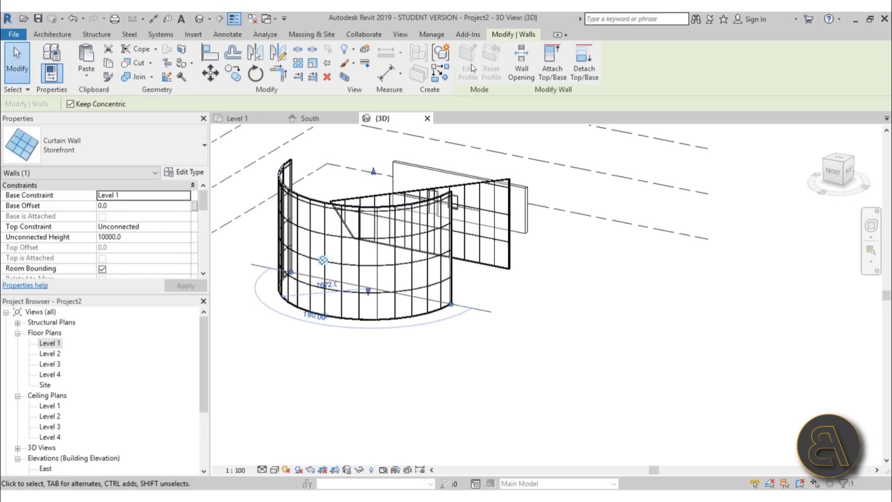
pyautogui.keyDown('shift'); pyautogui.moveTo(518, 311); pyautogui.dragTo(455, 228, button='middle'); pyautogui.keyUp('shift')
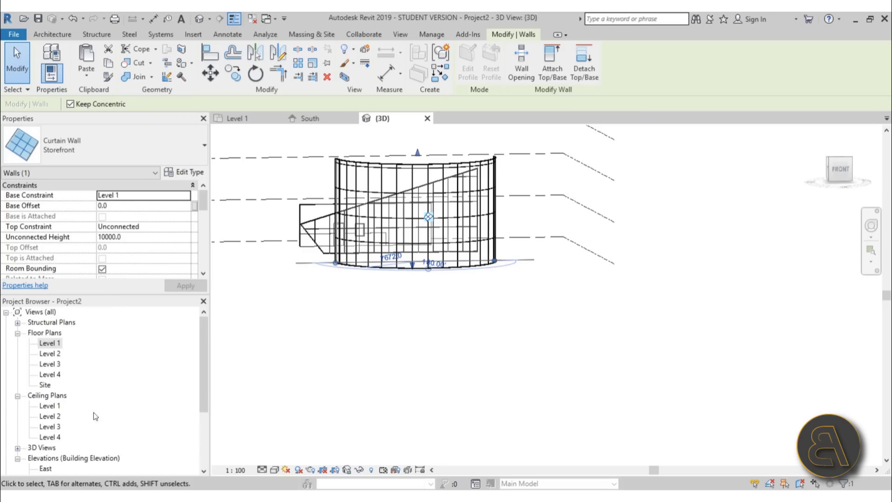
pyautogui.scroll(-2, 98, 413)
pyautogui.scroll(2, 57, 325)
# Return to the Level 1 floor plan and frame the curved curtain wall
pyautogui.doubleClick(55, 345)
pyautogui.click(444, 271)
pyautogui.scroll(3, 416, 265)
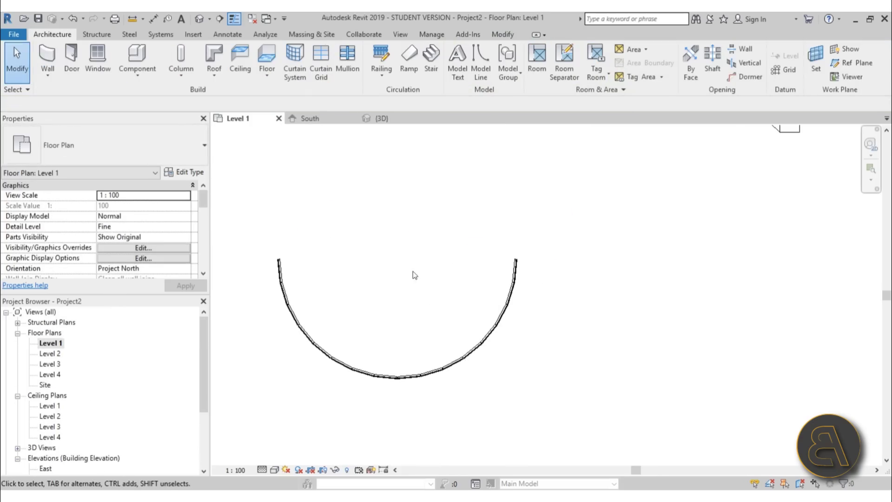
pyautogui.scroll(-1, 400, 274)
pyautogui.scroll(1, 401, 274)
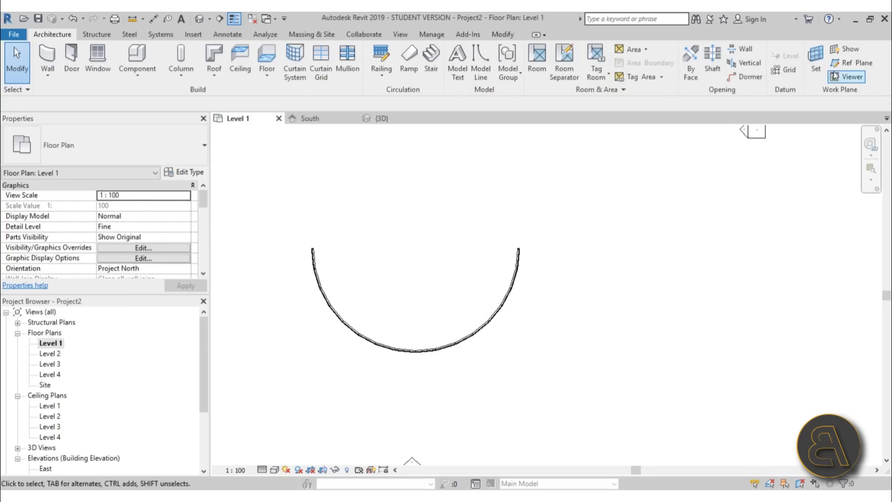
# Try to draw a reference plane across the open side of the curved wall, and delete the slanted plane
pyautogui.click(854, 64)
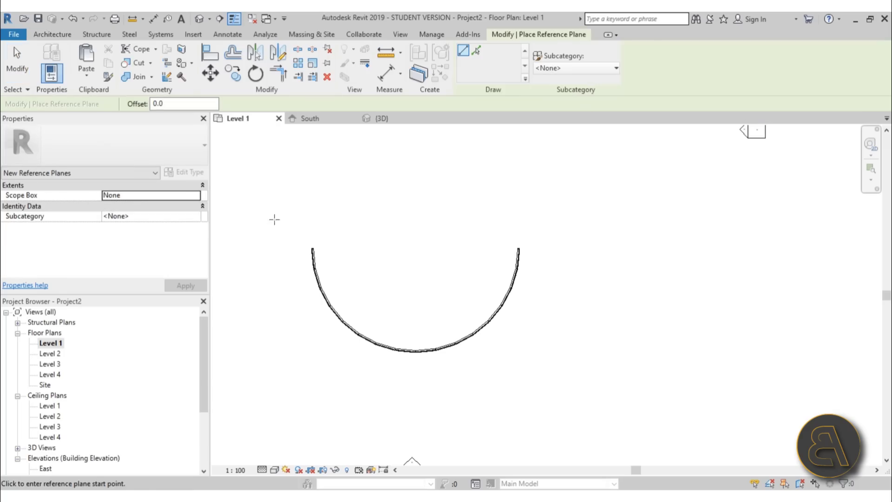
pyautogui.click(261, 241)
pyautogui.click(607, 236)
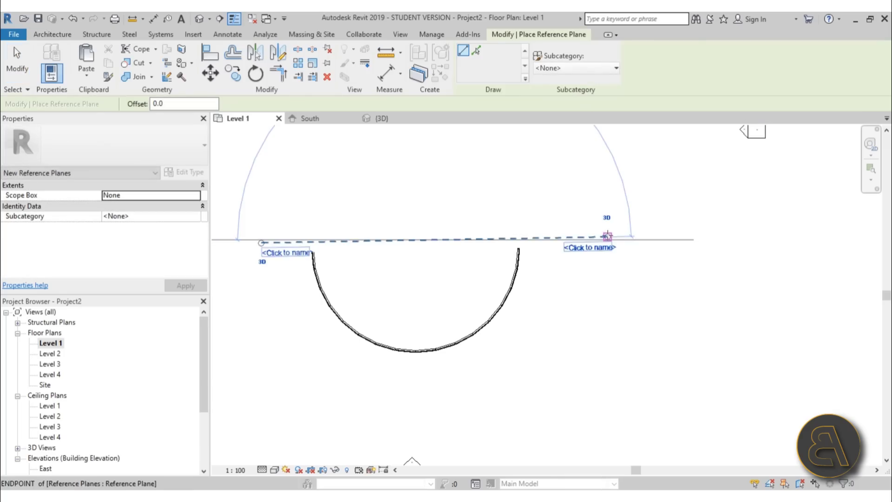
pyautogui.press('Escape')
pyautogui.press('Escape')
pyautogui.click(573, 238)
pyautogui.press('Delete')
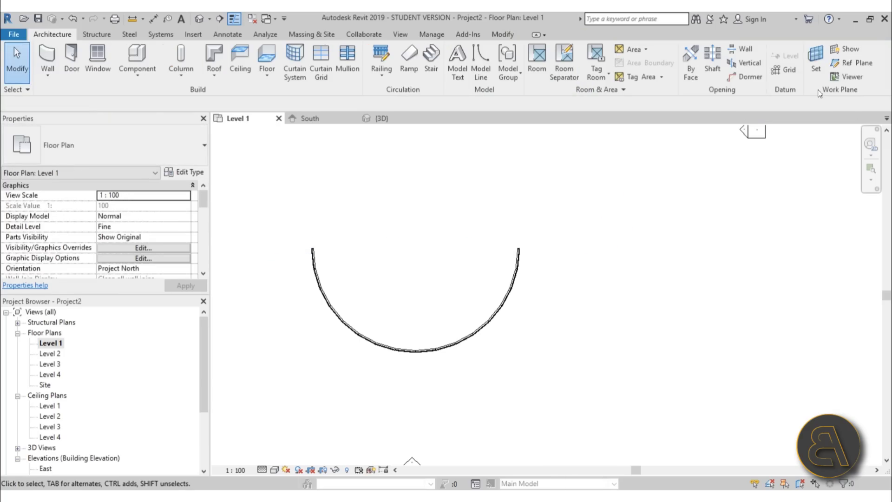
# Draw a horizontal reference plane just above the curved wall's two ends, extending past both of them
pyautogui.click(855, 65)
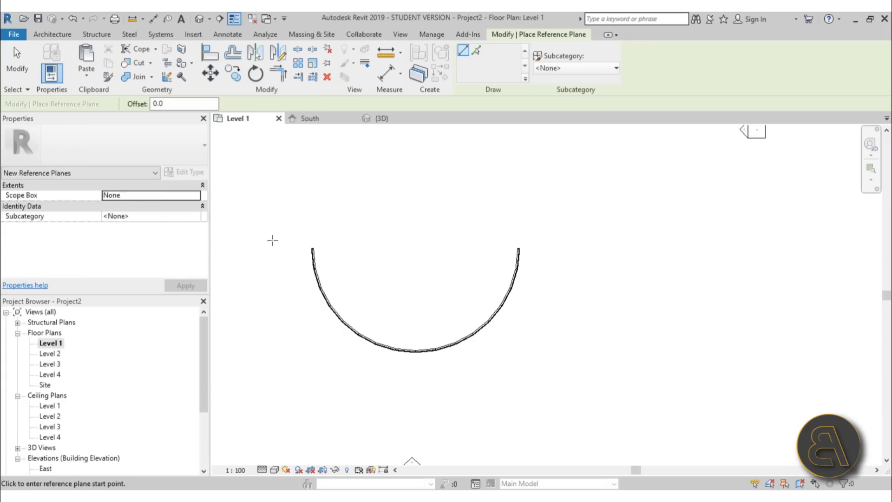
pyautogui.click(257, 239)
pyautogui.click(599, 238)
pyautogui.press('Escape')
pyautogui.press('Escape')
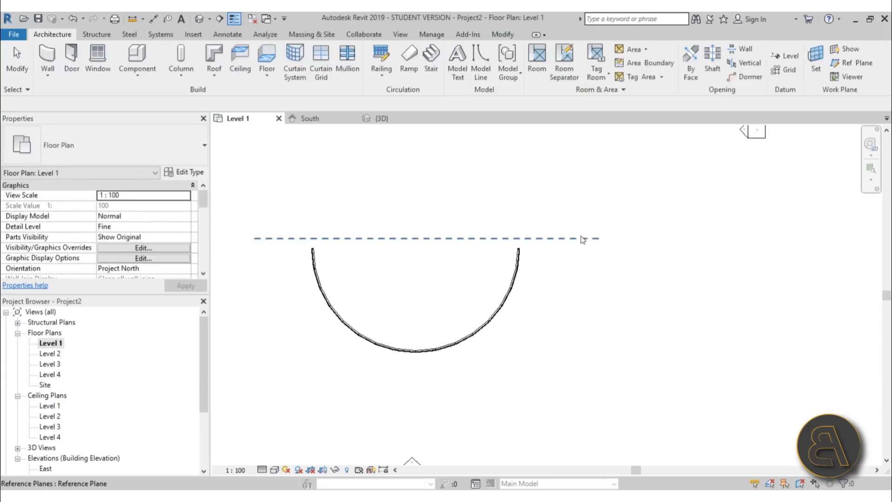
# Name the reference plane above the curved wall "help"
pyautogui.click(571, 239)
pyautogui.click(572, 246)
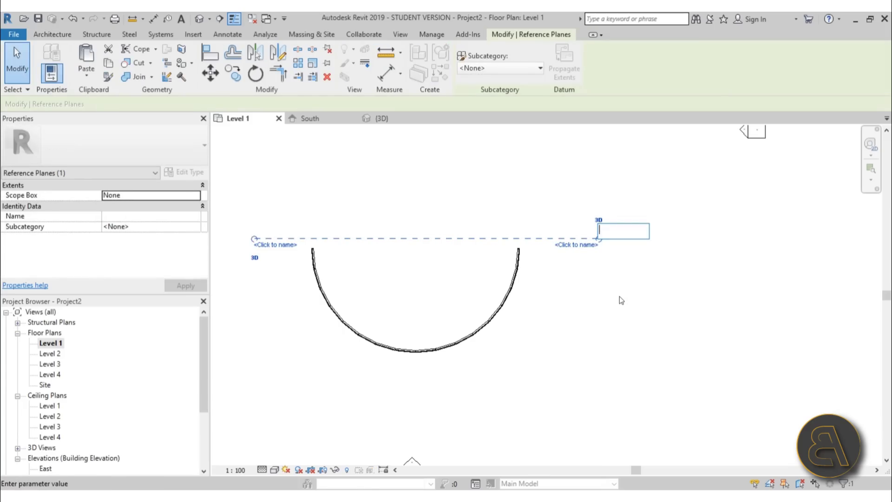
pyautogui.write('help')
pyautogui.press('Return')
pyautogui.press('Escape')
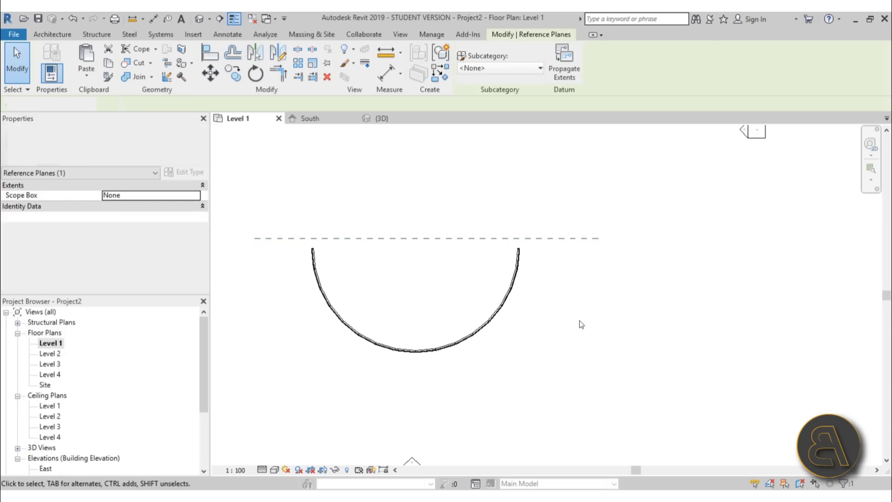
# Open the South elevation and frame the curved curtain wall with its level lines
pyautogui.scroll(-2, 96, 364)
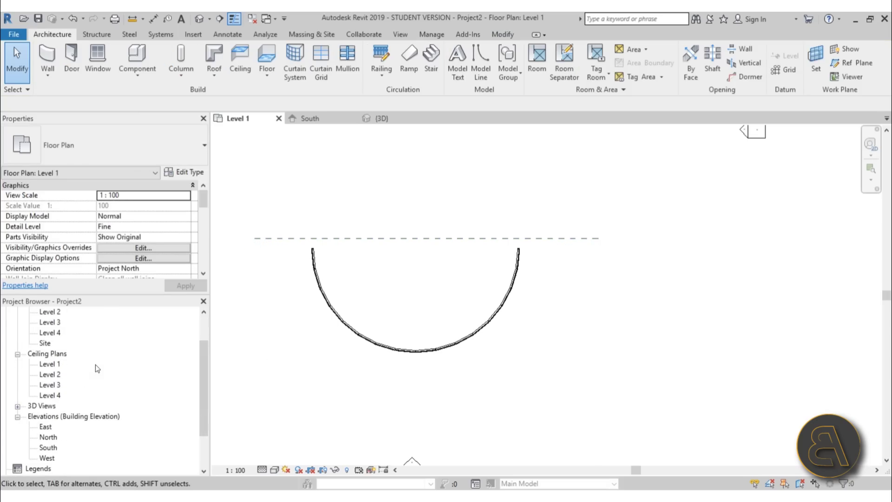
pyautogui.doubleClick(47, 449)
pyautogui.scroll(-2, 565, 305)
pyautogui.scroll(4, 519, 242)
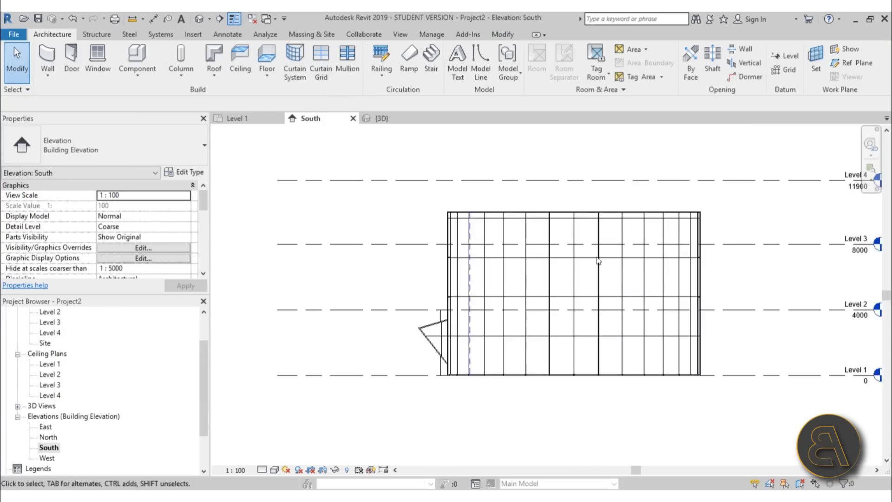
pyautogui.moveTo(519, 242); pyautogui.dragTo(403, 230, button='middle')
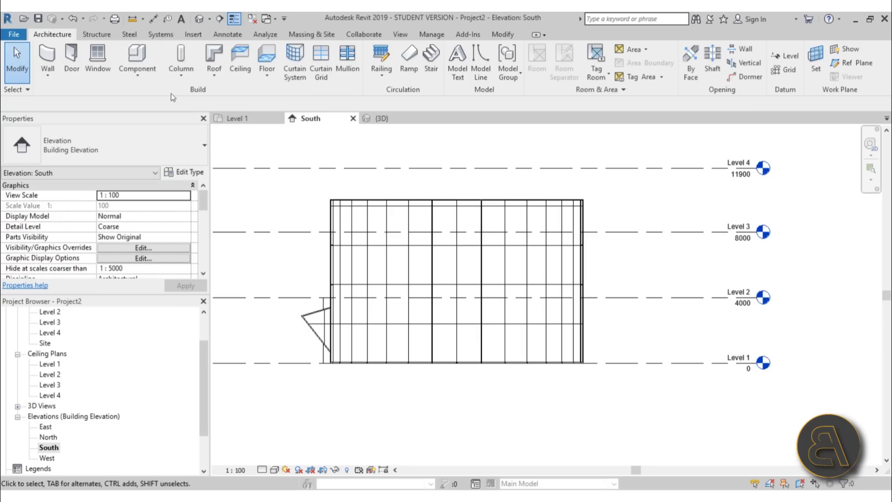
# Start a Roof by Extrusion and set its work plane by name to "Reference Plane : help"
pyautogui.click(214, 84)
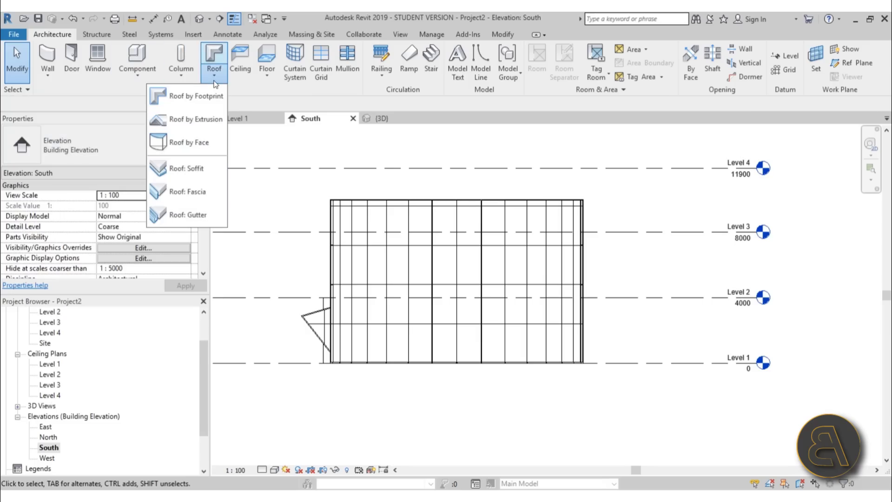
pyautogui.click(181, 120)
pyautogui.click(617, 242)
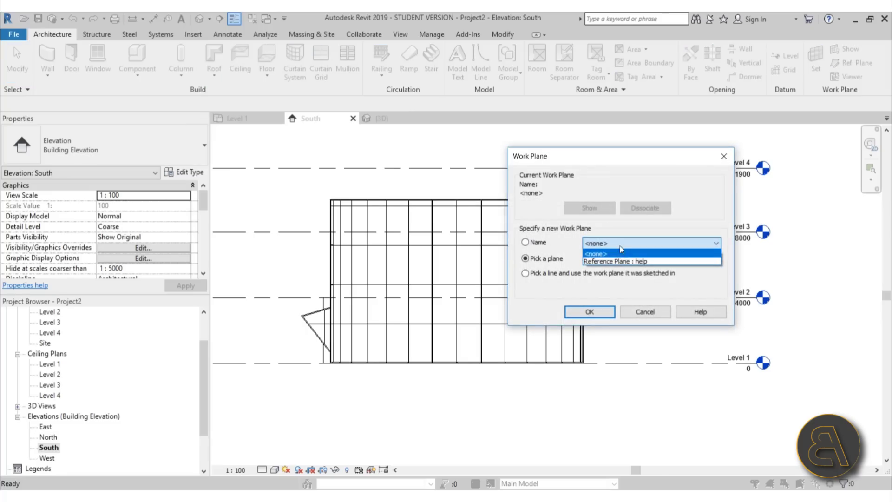
pyautogui.click(538, 259)
pyautogui.click(526, 243)
pyautogui.click(632, 241)
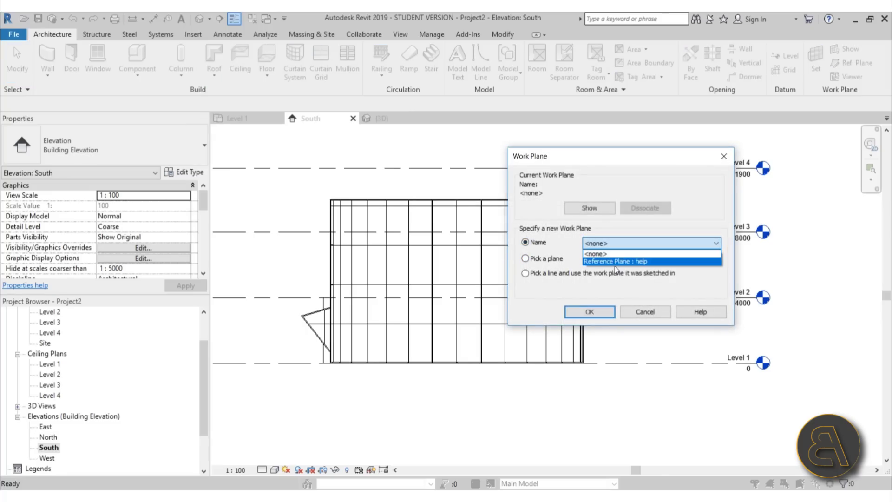
pyautogui.click(605, 262)
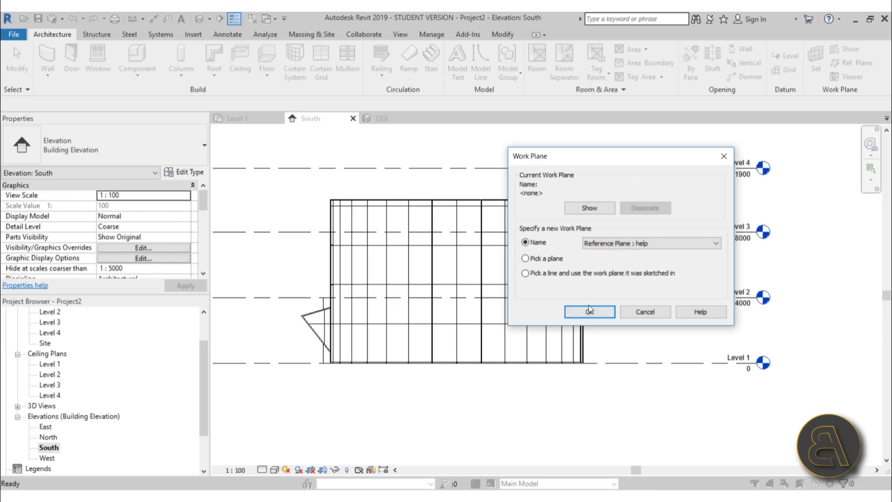
pyautogui.click(589, 309)
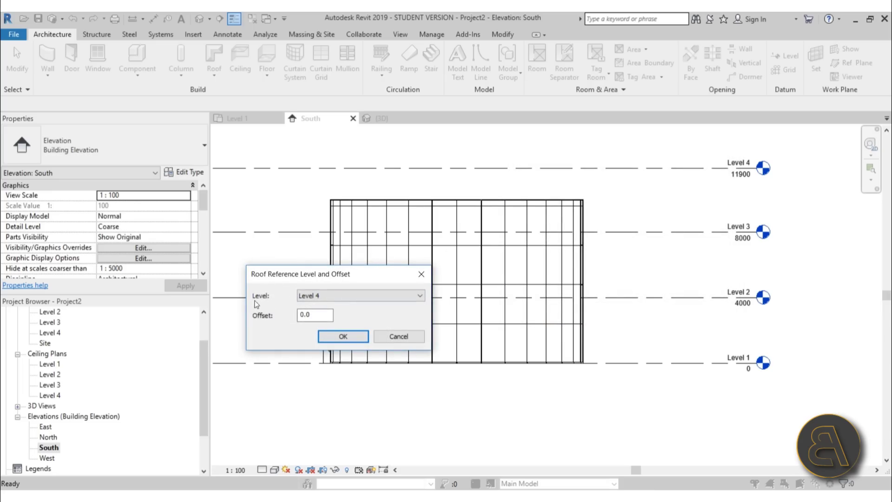
# Accept Level 4 with a 0.0 offset as the roof reference and sketch an arc across the curtain wall's width, peaking just above Level 3
pyautogui.click(343, 336)
pyautogui.scroll(2, 445, 254)
pyautogui.moveTo(445, 253); pyautogui.dragTo(505, 234, button='middle')
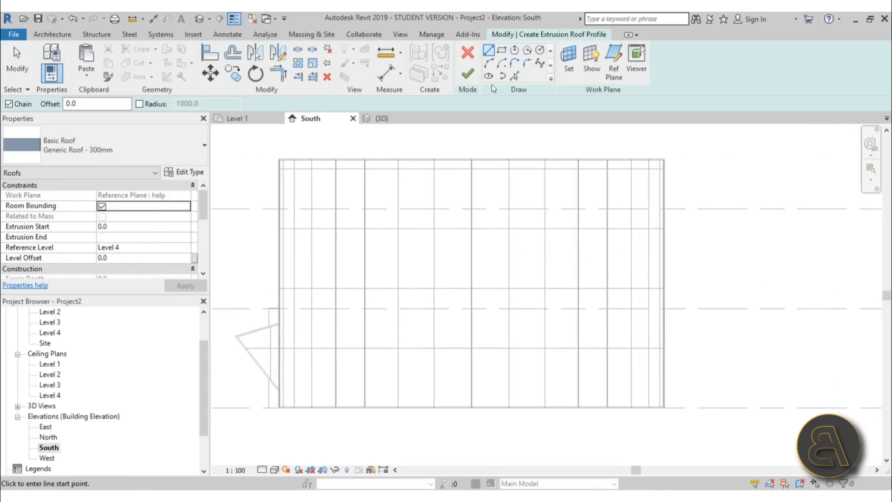
pyautogui.click(489, 62)
pyautogui.click(279, 281)
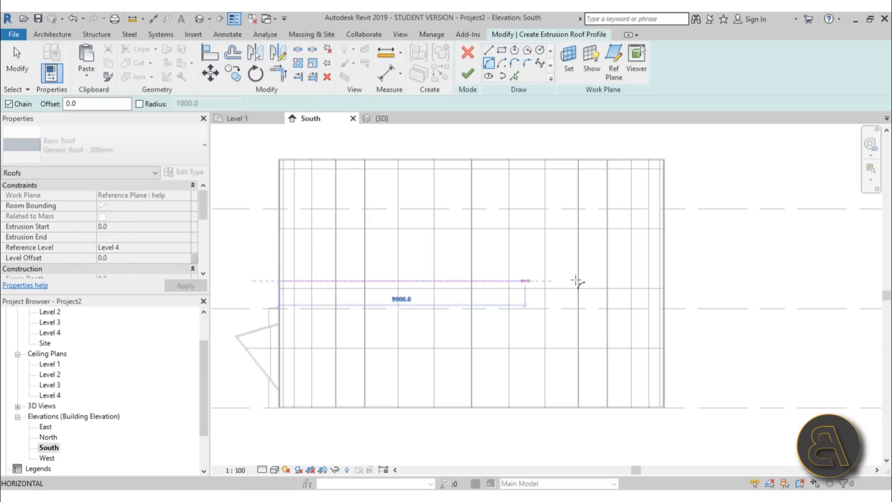
pyautogui.click(664, 280)
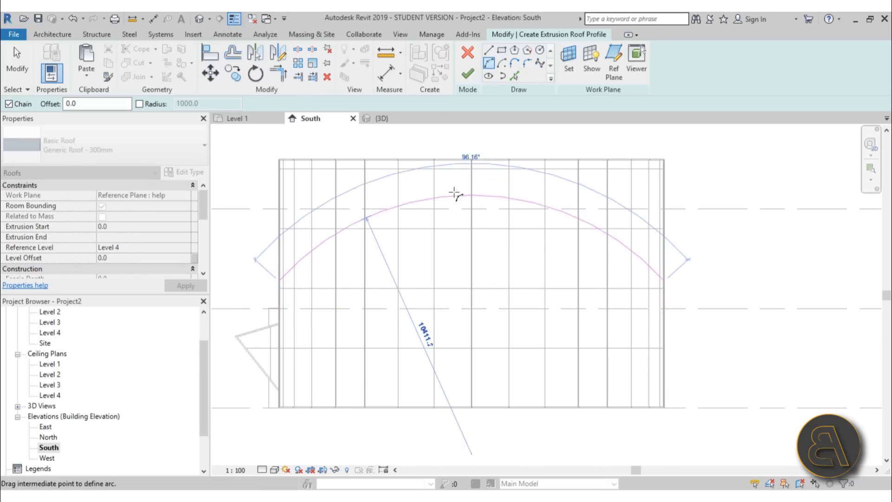
pyautogui.click(468, 185)
pyautogui.press('Escape')
pyautogui.press('Escape')
# Extend both ends of the roof arc down to the Level 2 line beyond the wall's sides and finish the roof sketch
pyautogui.moveTo(266, 301); pyautogui.dragTo(263, 308)
pyautogui.moveTo(667, 284); pyautogui.dragTo(682, 308)
pyautogui.click(534, 153)
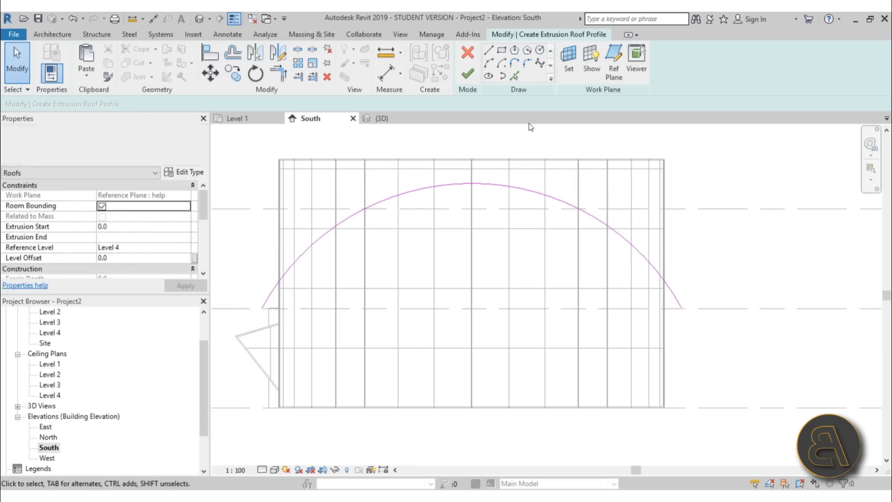
pyautogui.click(469, 74)
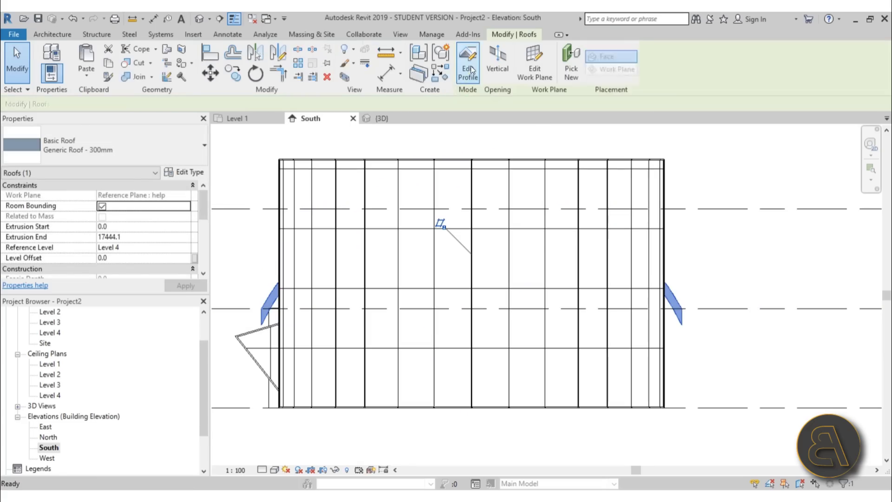
# In the 3D view, adjust both ends of the roof extrusion to about -11736 and 4242 so it covers the entire curved wall
pyautogui.click(209, 21)
pyautogui.keyDown('shift'); pyautogui.moveTo(512, 299); pyautogui.dragTo(405, 371, button='middle'); pyautogui.keyUp('shift')
pyautogui.click(474, 202)
pyautogui.moveTo(474, 203); pyautogui.dragTo(377, 265)
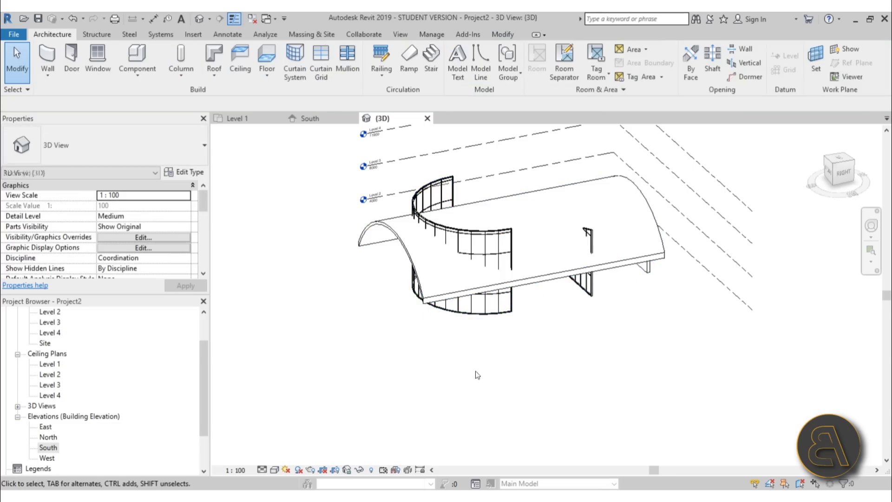
pyautogui.click(652, 212)
pyautogui.moveTo(637, 207); pyautogui.dragTo(516, 235)
pyautogui.click(535, 355)
# Attach the top of the curved Storefront curtain wall to the arched extruded roof
pyautogui.keyDown('shift'); pyautogui.moveTo(535, 355); pyautogui.dragTo(482, 211, button='middle'); pyautogui.keyUp('shift')
pyautogui.scroll(3, 482, 210)
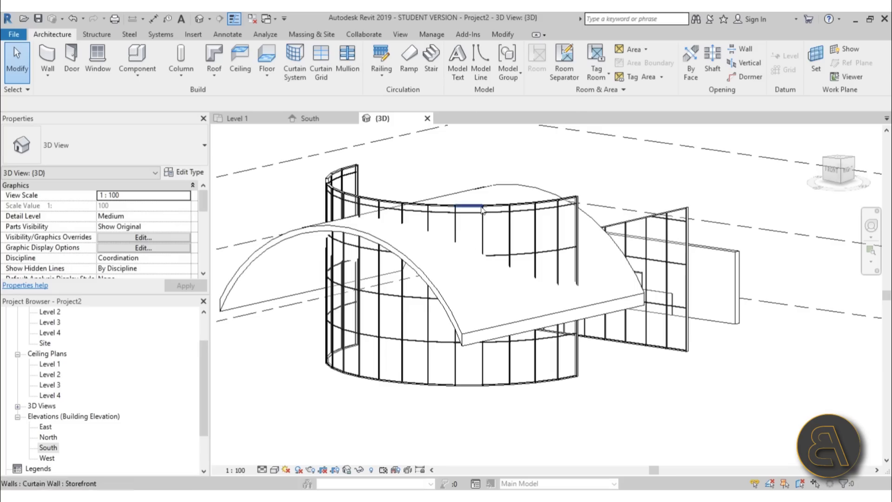
pyautogui.click(485, 261)
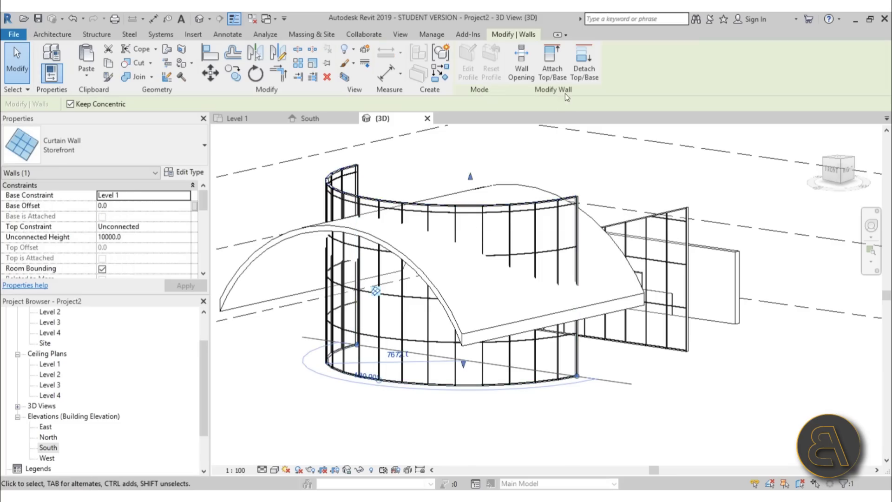
pyautogui.click(558, 79)
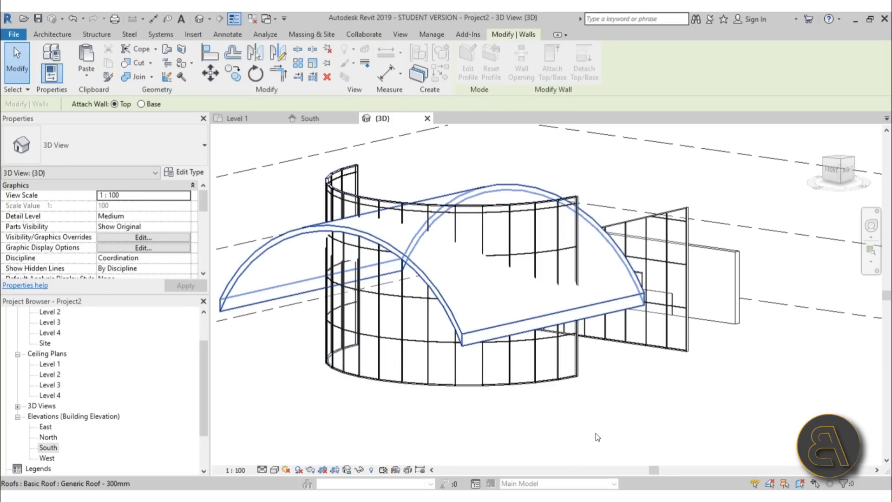
pyautogui.click(671, 475)
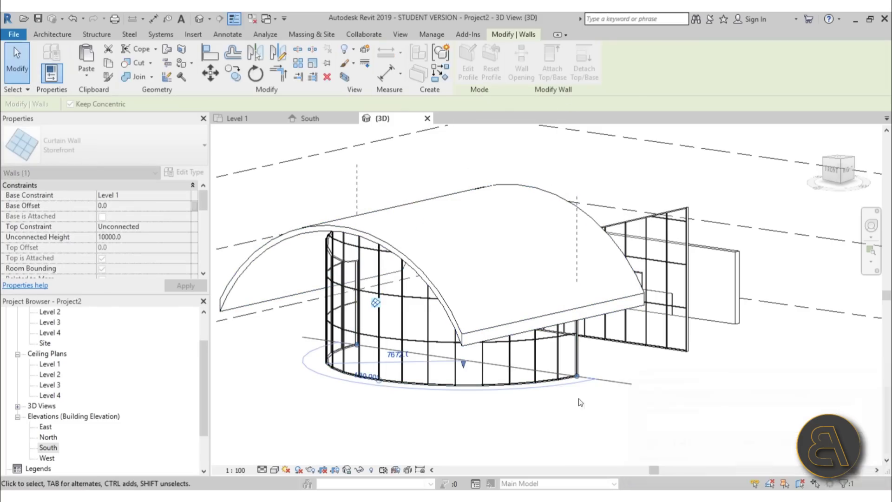
pyautogui.press('Escape')
# Hide only the arched roof element in the 3D view and inspect the curved curtain wall's shaped top edge
pyautogui.click(386, 268)
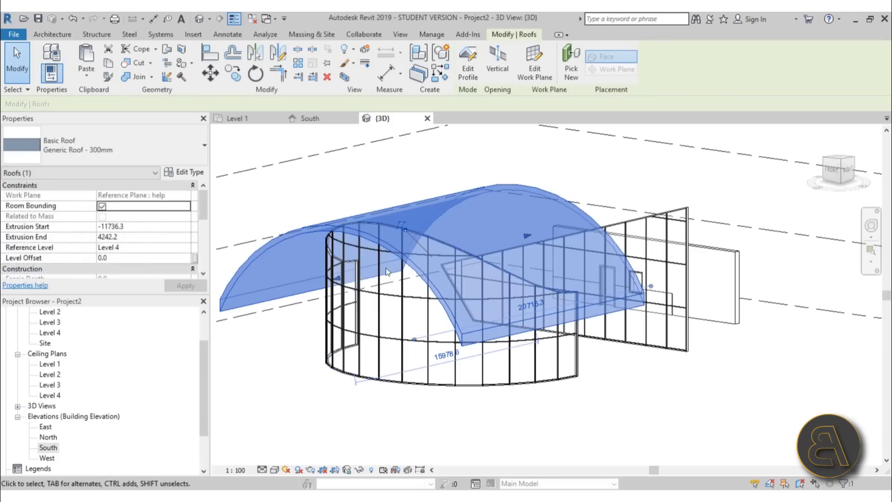
pyautogui.rightClick(387, 163)
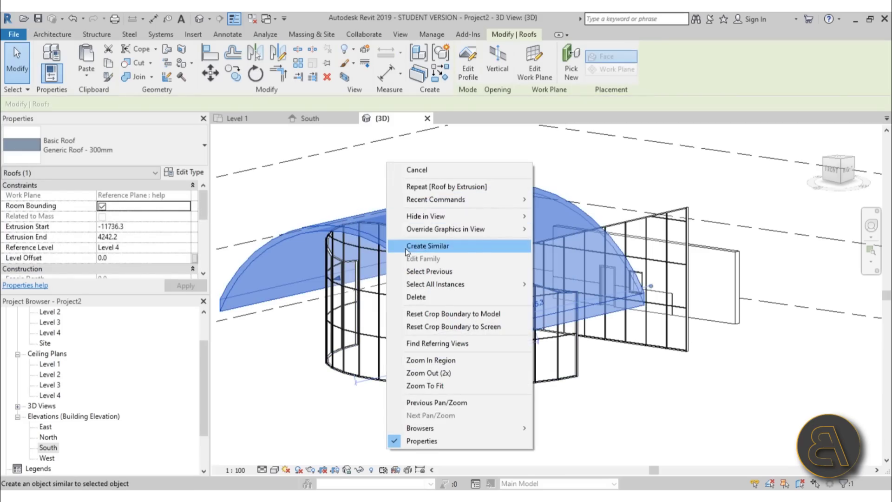
pyautogui.moveTo(425, 219)
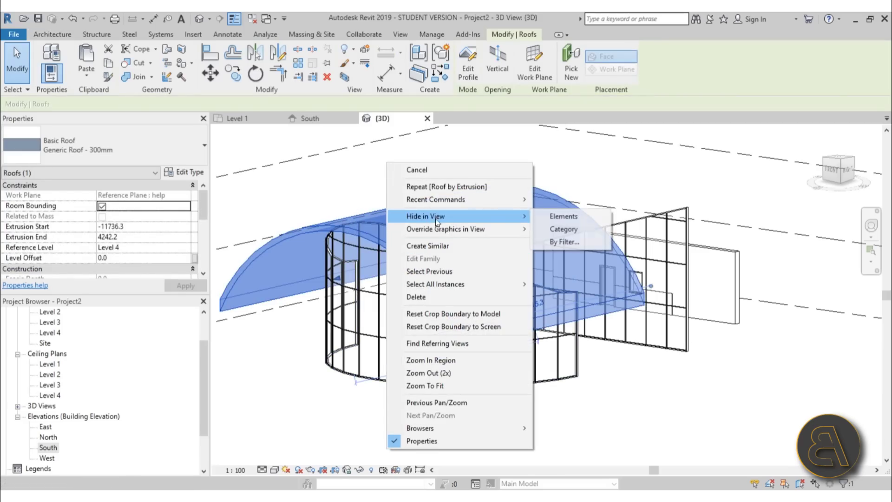
pyautogui.click(566, 217)
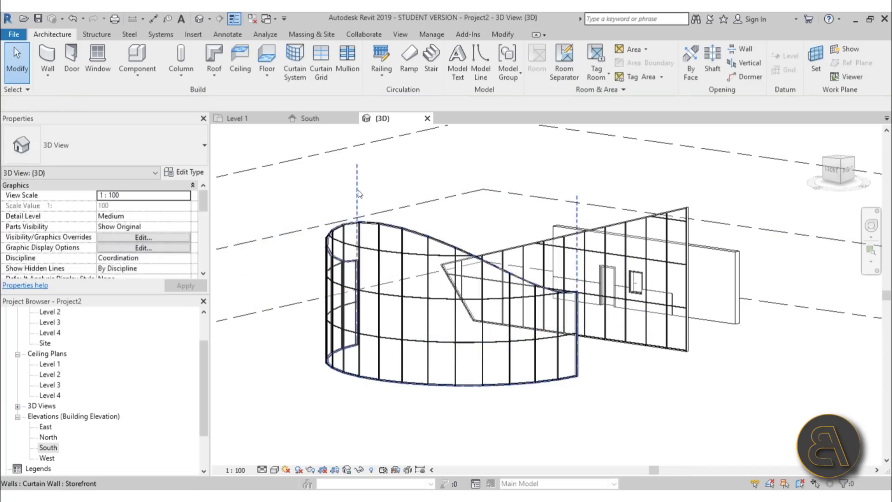
pyautogui.moveTo(392, 177); pyautogui.dragTo(370, 338, button='middle')
pyautogui.scroll(2, 453, 251)
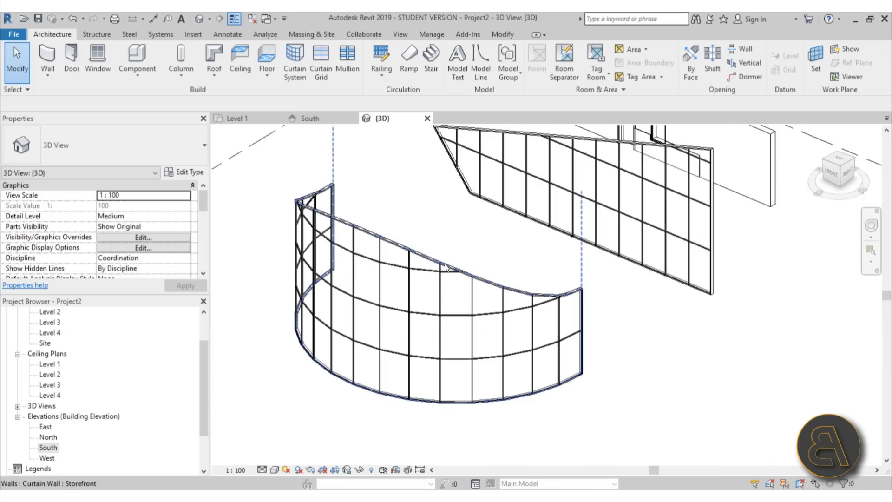
pyautogui.keyDown('shift'); pyautogui.moveTo(539, 331); pyautogui.dragTo(659, 374, button='middle'); pyautogui.keyUp('shift')
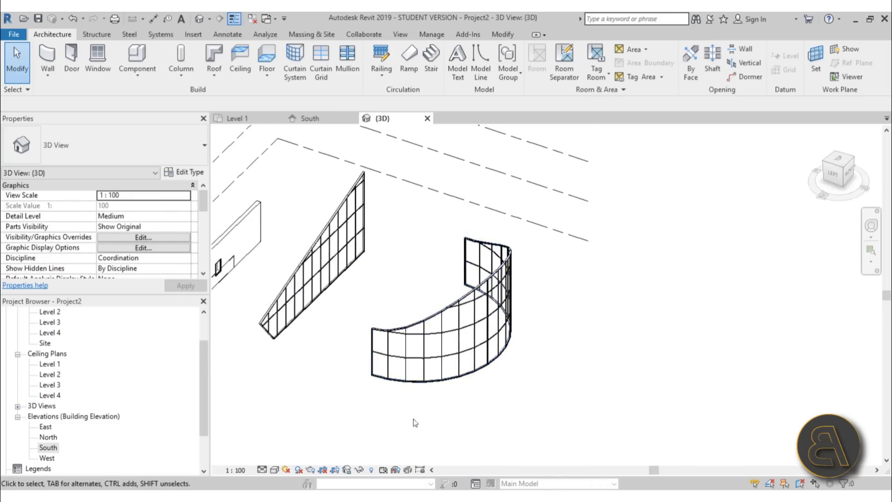